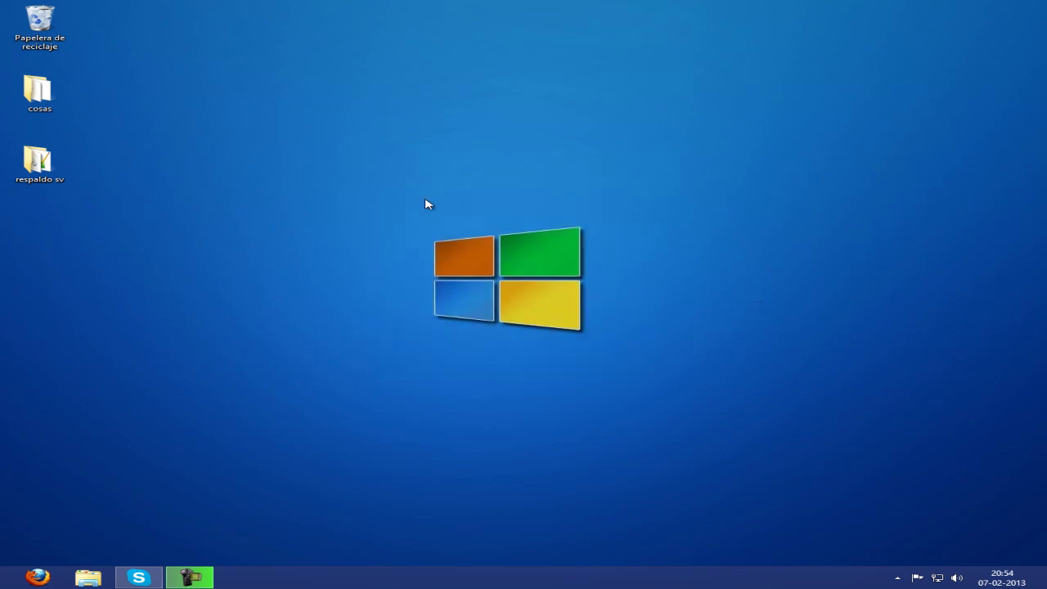
Launch Firefox from the taskbar.
click(38, 575)
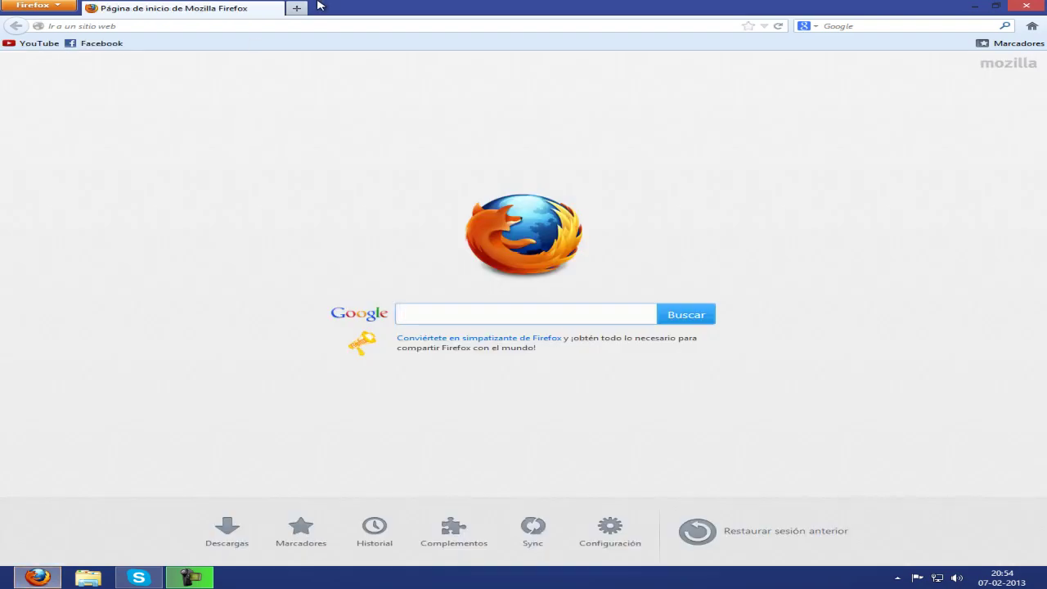
Go to simplemachines.org and open its Download page.
click(293, 23)
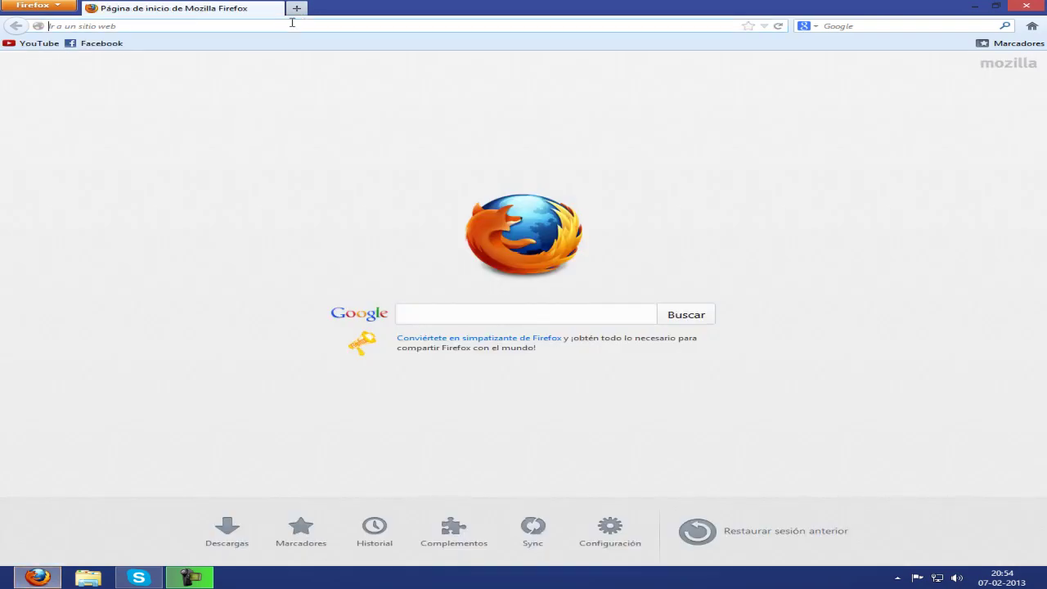
text(simplemachines.org)
key(Return)
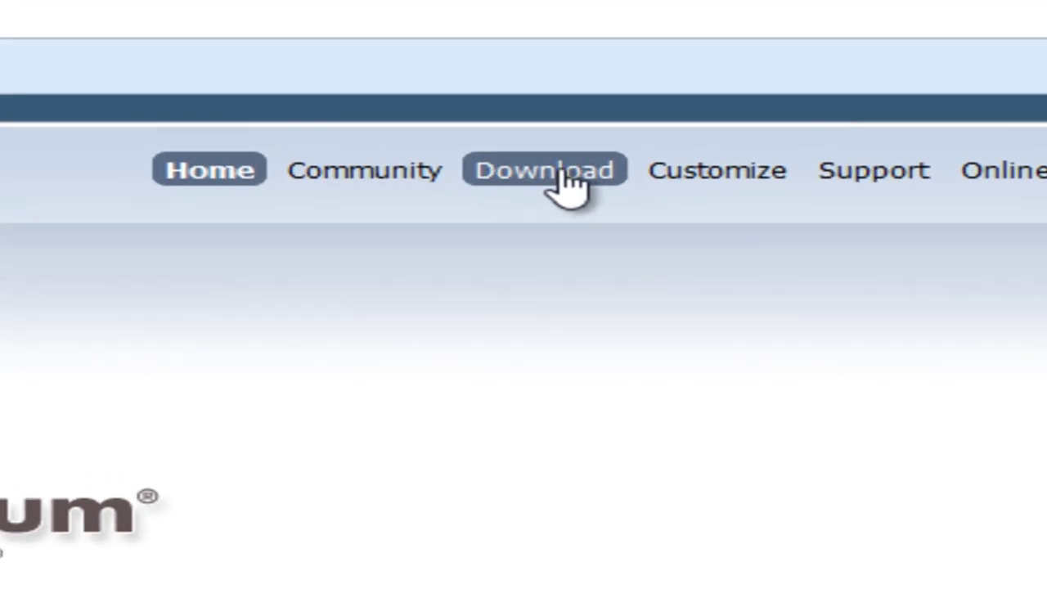
click(562, 182)
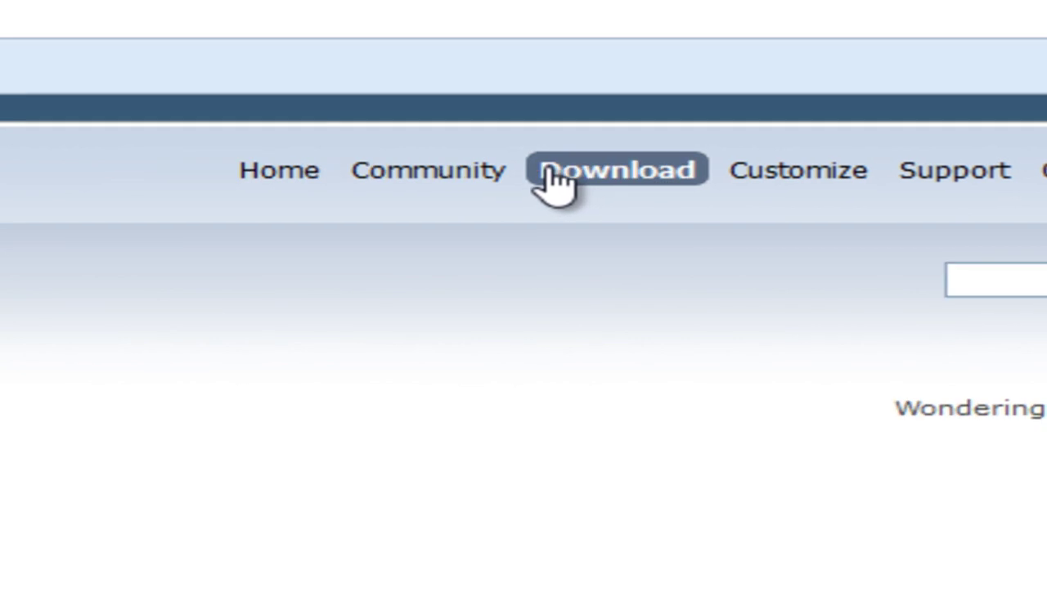
scroll(395, 309, down, 2)
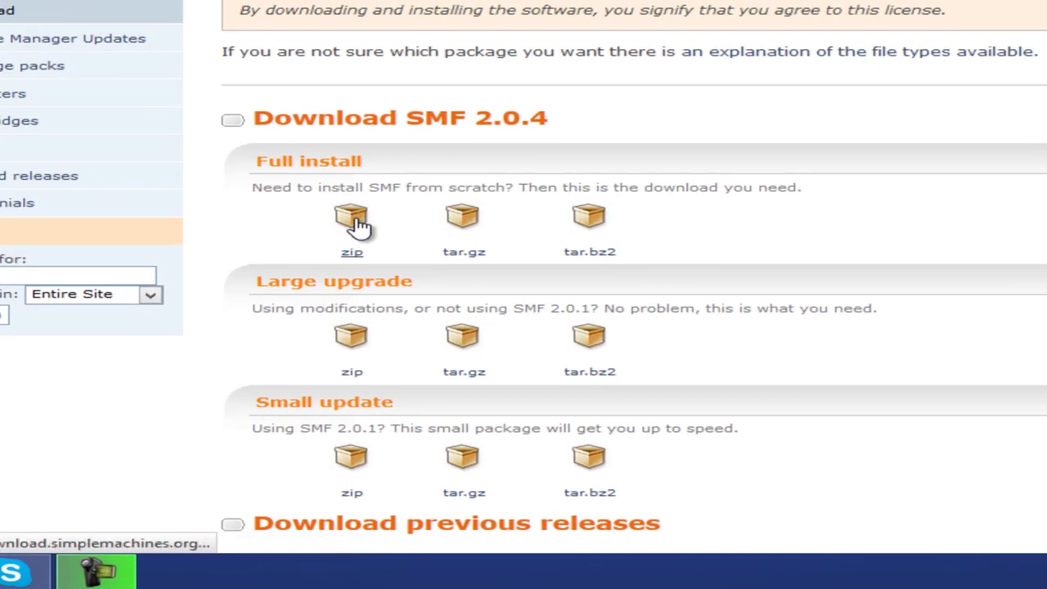
Save the SMF 2.0.4 full install zip, then minimize Firefox.
click(360, 225)
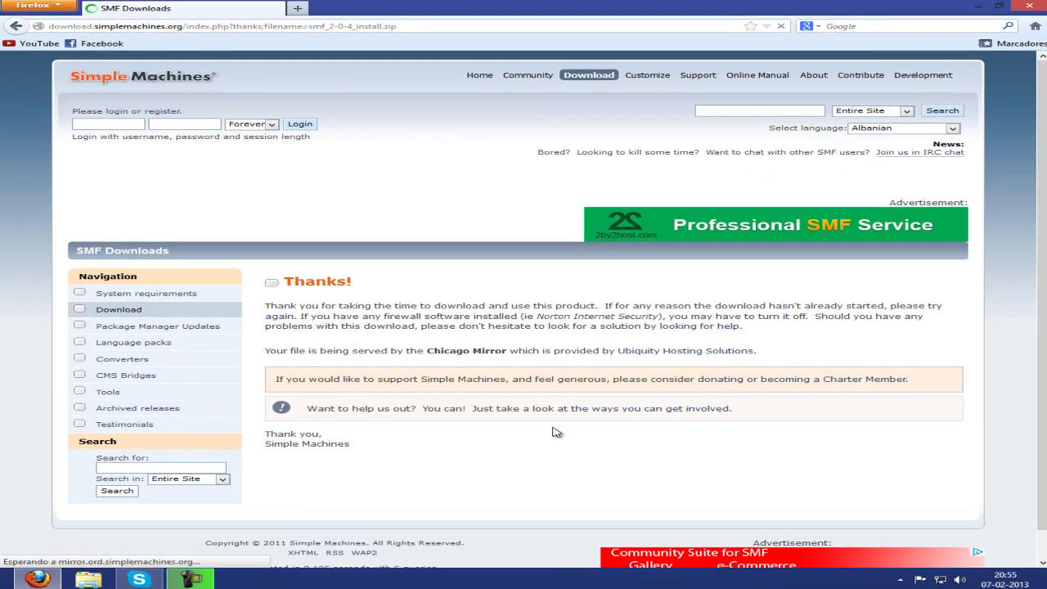
scroll(537, 444, down, 1)
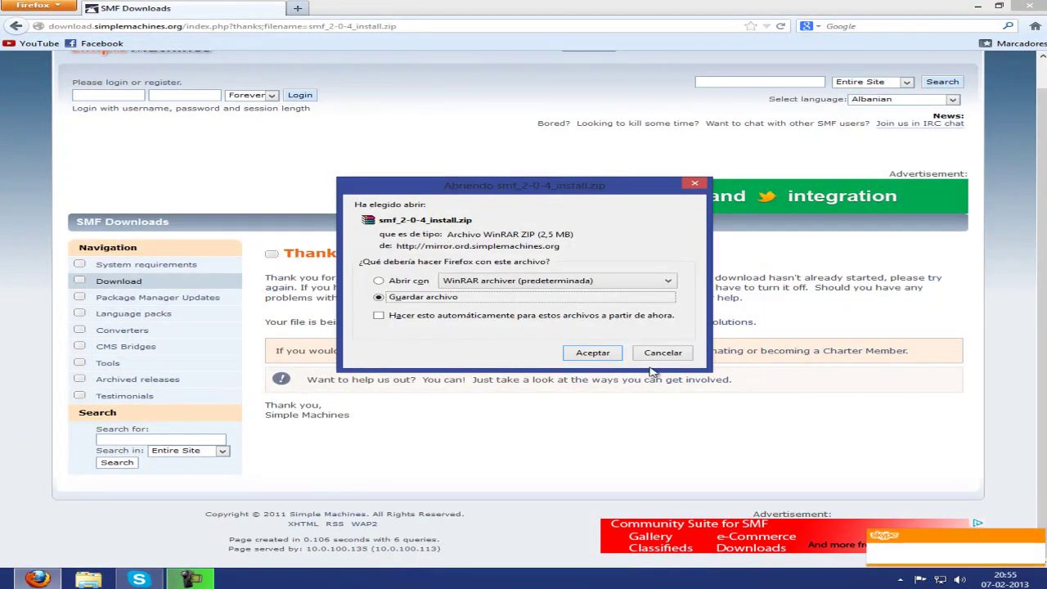
click(592, 353)
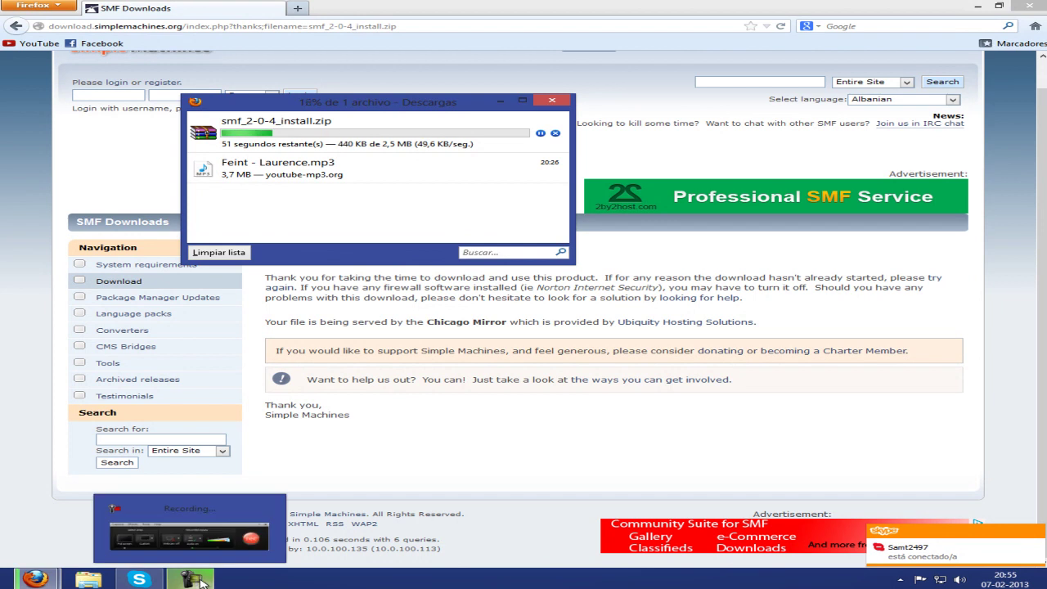
click(193, 580)
click(974, 528)
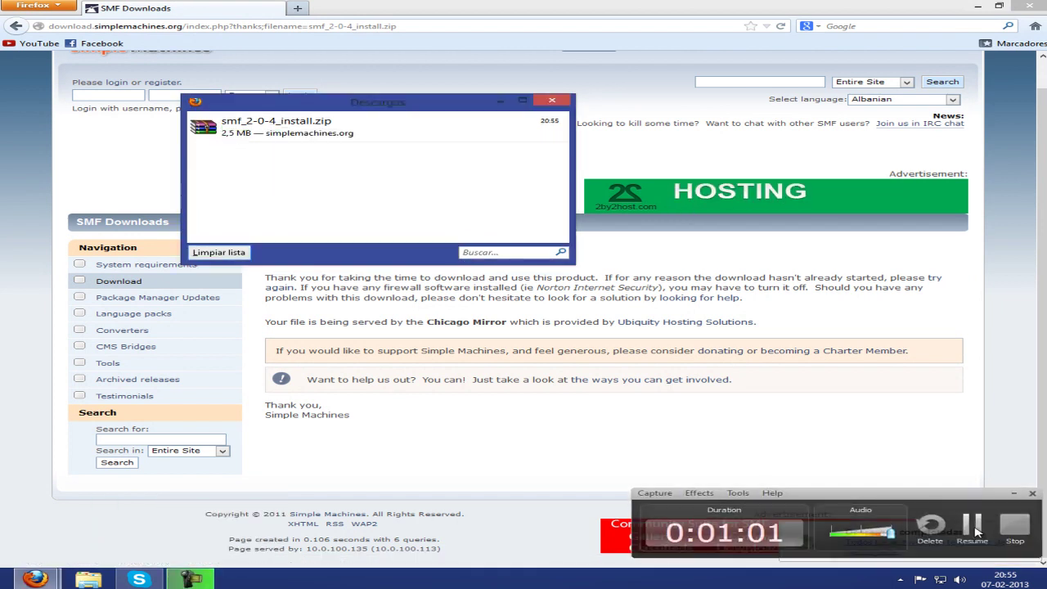
click(976, 7)
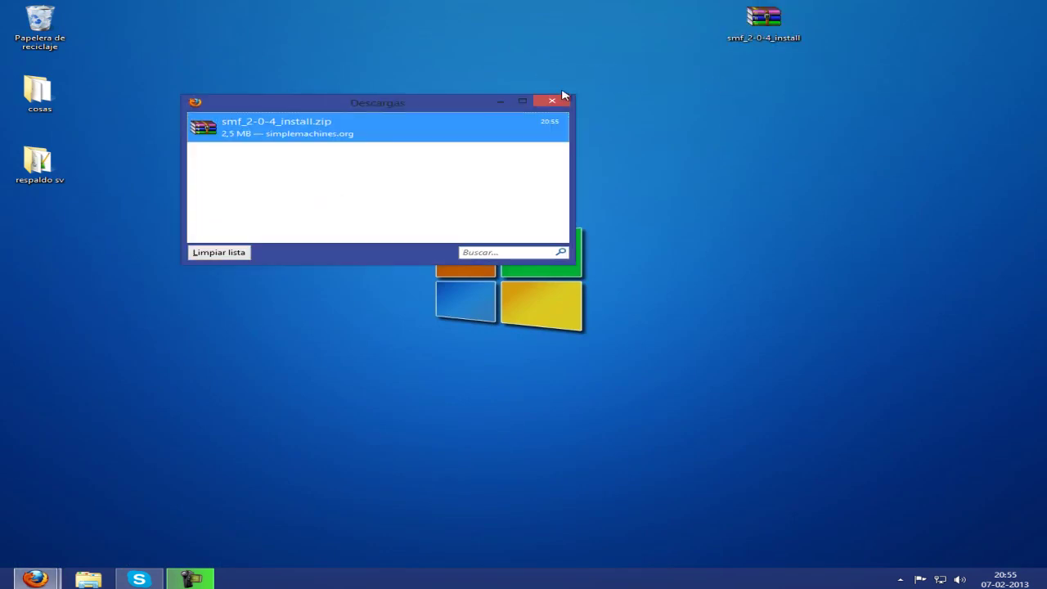
Extract smf_2-0-4_install.zip into an smf_2-0-4_install folder.
click(565, 99)
right_click(768, 29)
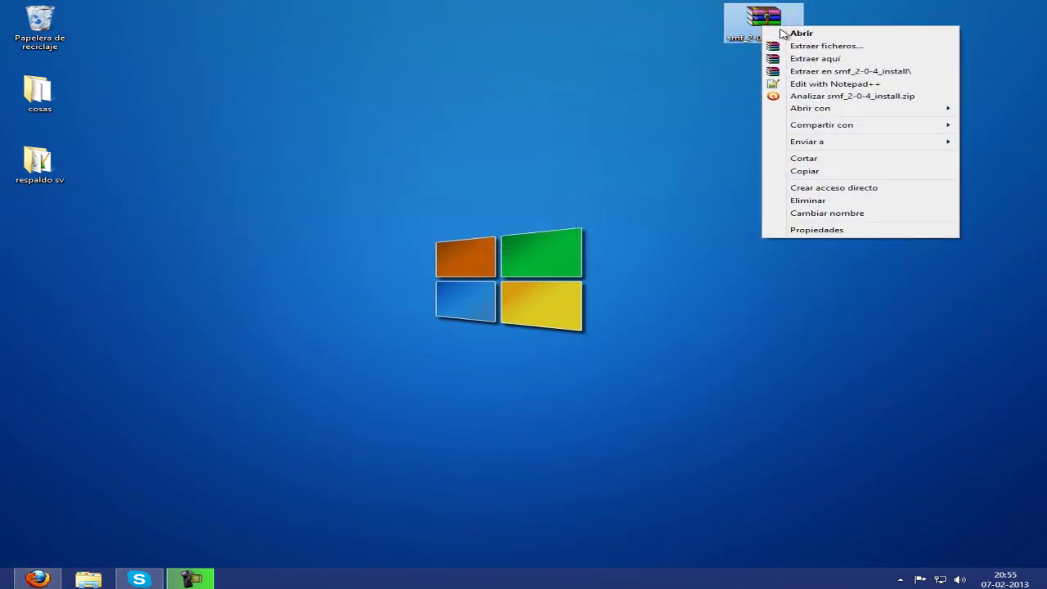
click(906, 75)
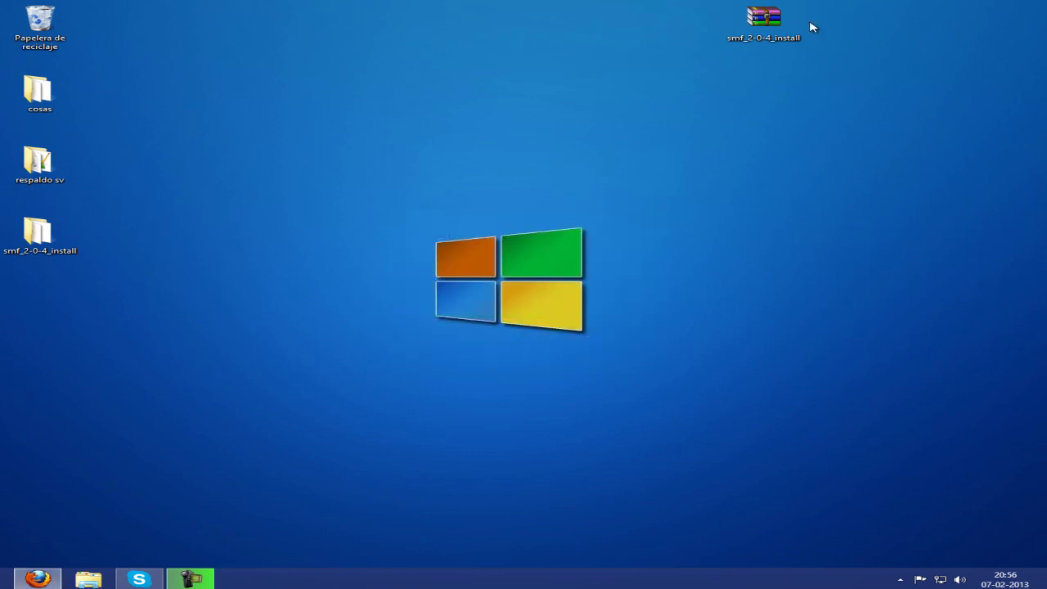
Check the extracted SMF folder's contents, close it, and return to Firefox.
drag(65, 247, 630, 176)
double_click(592, 176)
drag(480, 305, 463, 351)
click(882, 13)
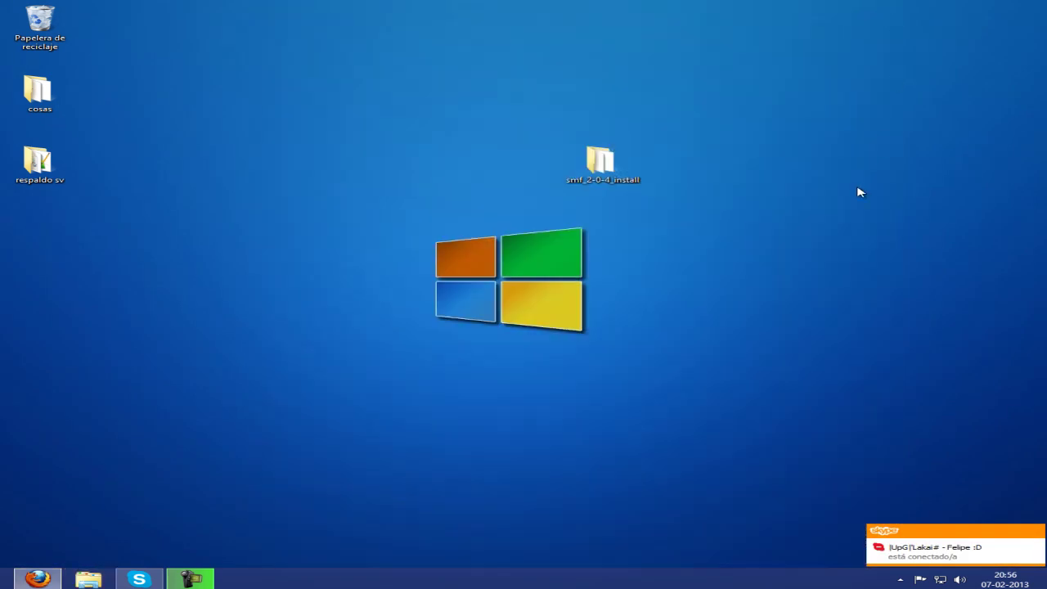
click(47, 579)
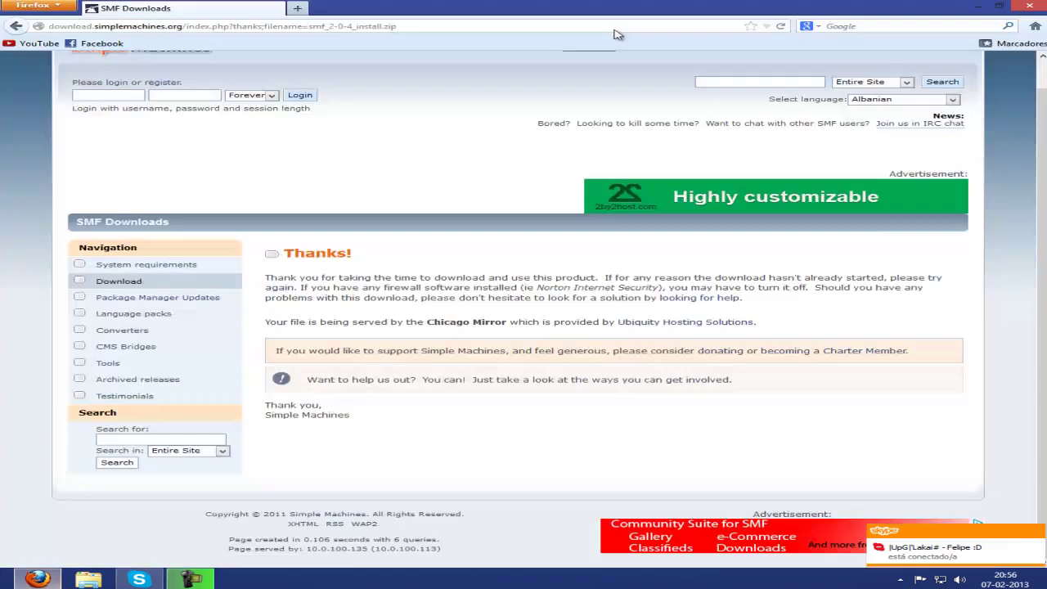
Open 000webhost.com in a new tab and go to the Members Area login.
click(298, 9)
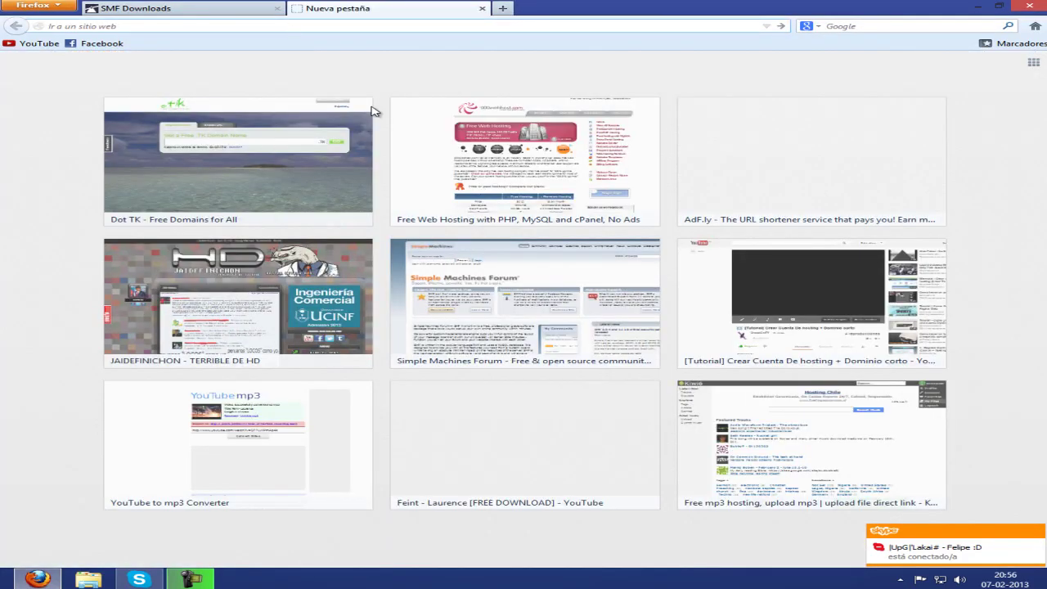
click(503, 157)
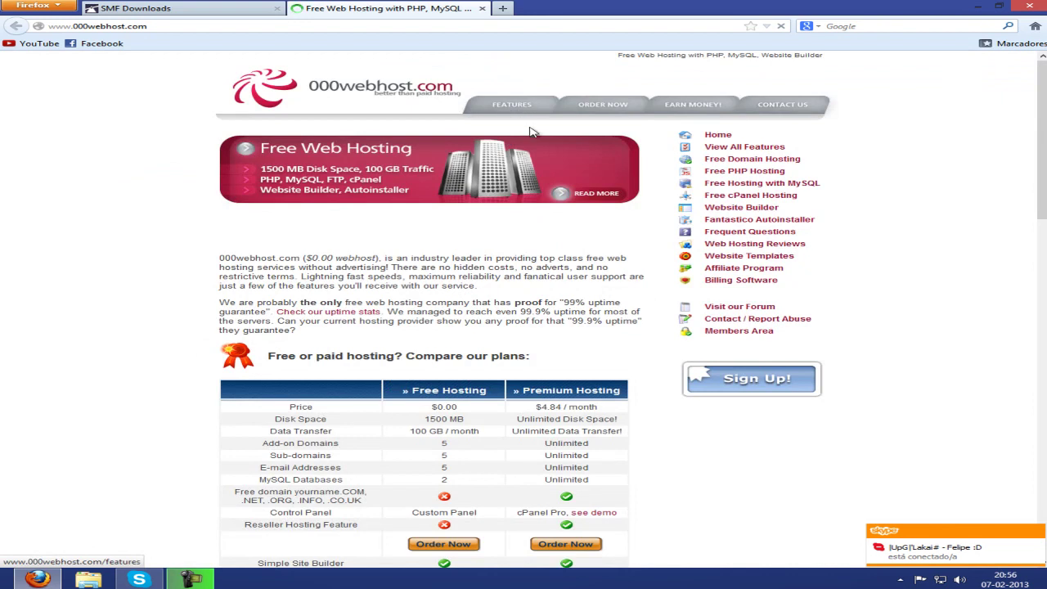
click(739, 330)
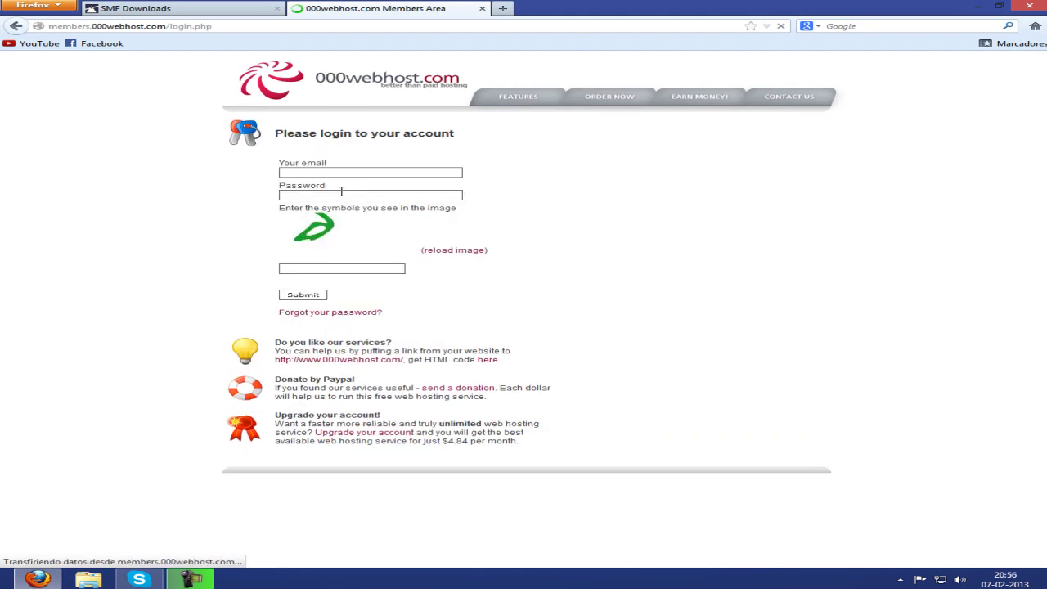
Log in with the account e-mail, password and captcha code.
click(327, 172)
text(s)
click(333, 185)
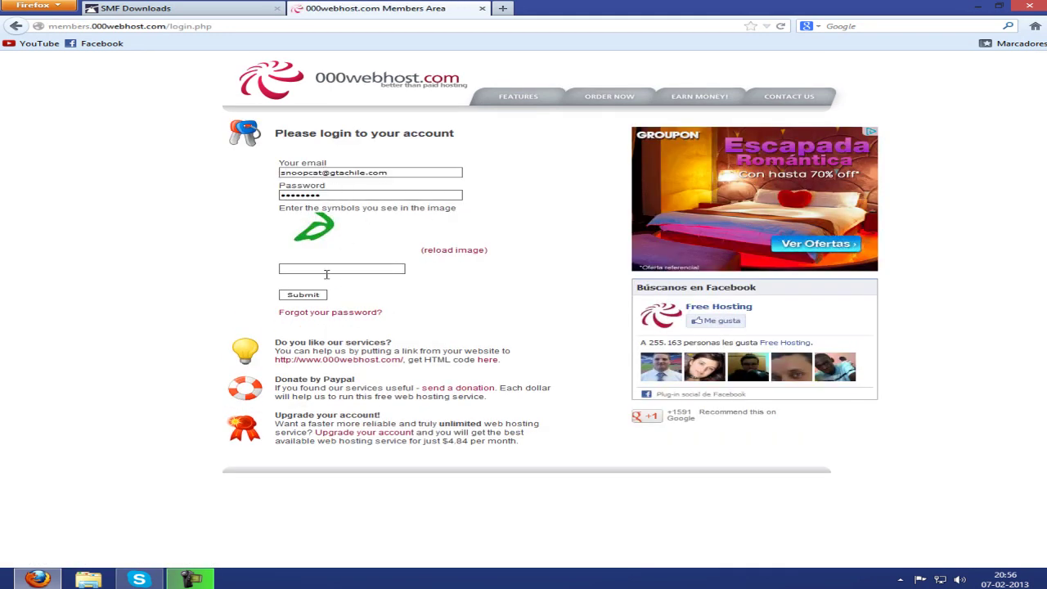
click(435, 250)
click(372, 269)
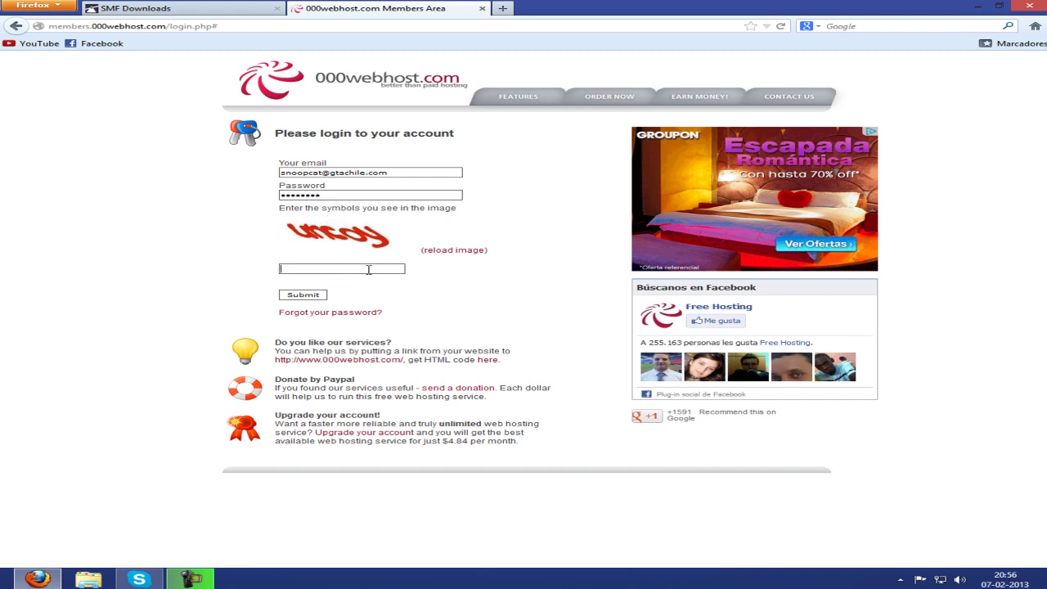
text(uncoy)
click(307, 296)
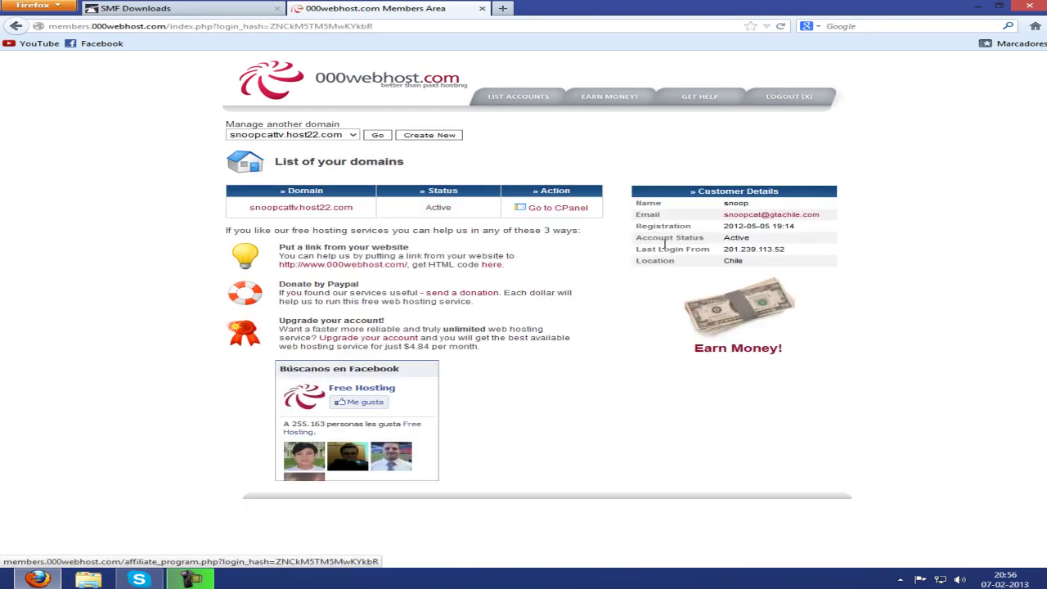
Open the domain's cPanel and its Account Details overview.
click(578, 212)
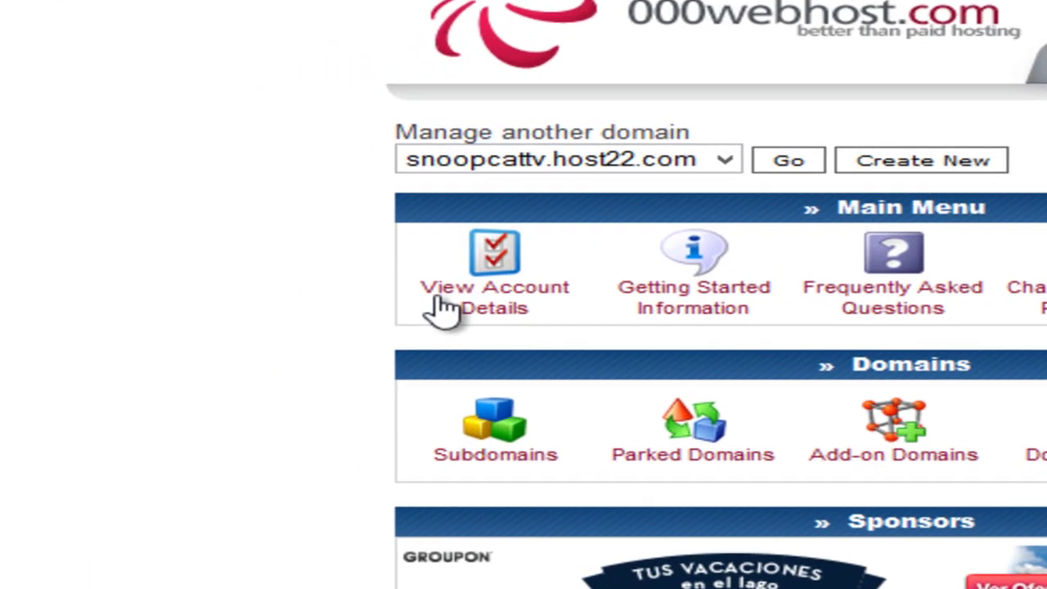
click(510, 308)
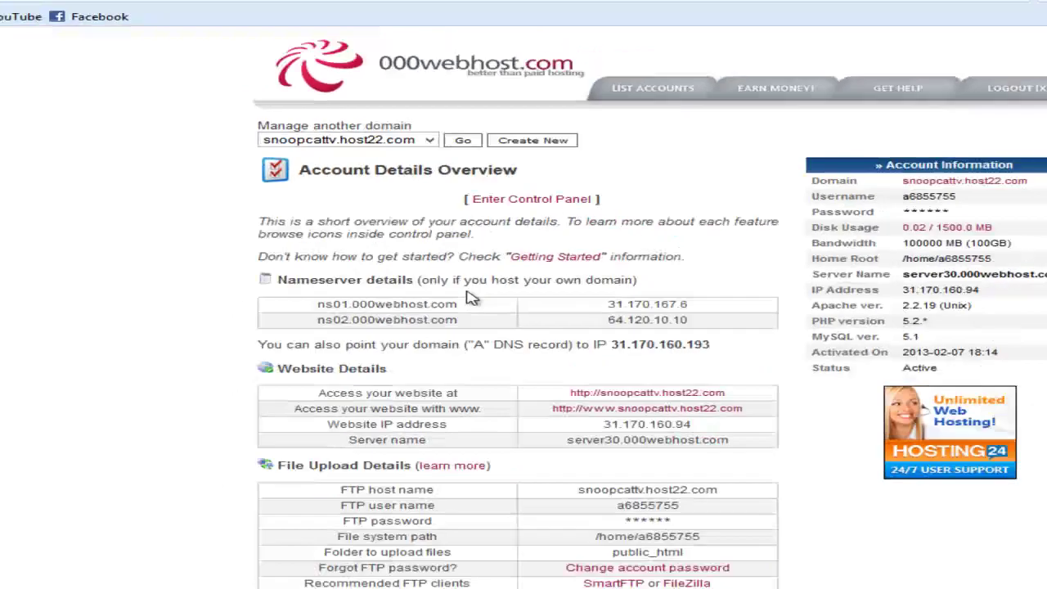
scroll(473, 299, down, 3)
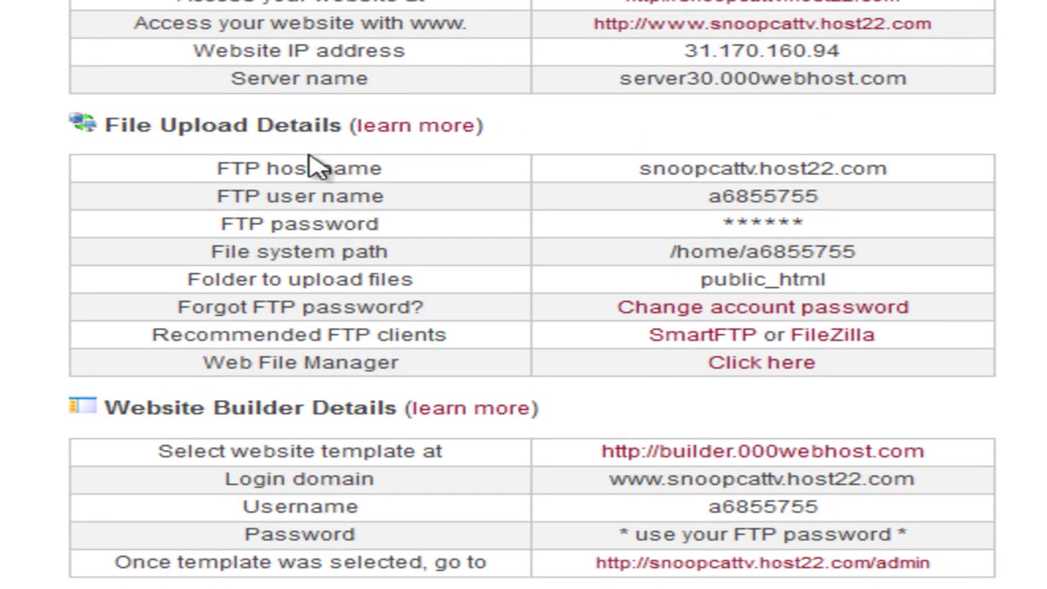
Copy the FTP host name value from the account details.
drag(202, 172, 442, 181)
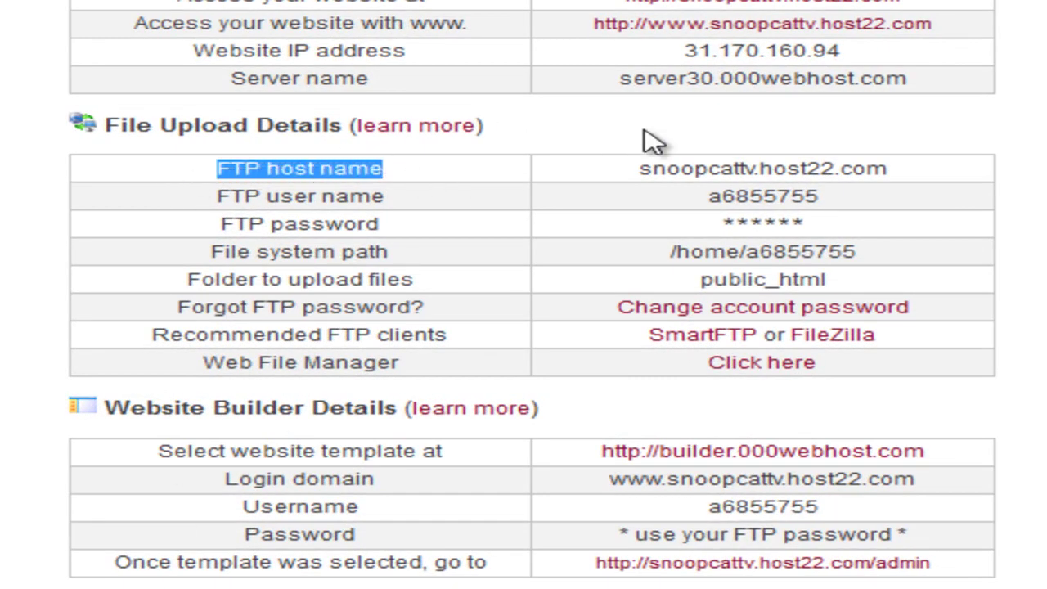
drag(639, 170, 908, 176)
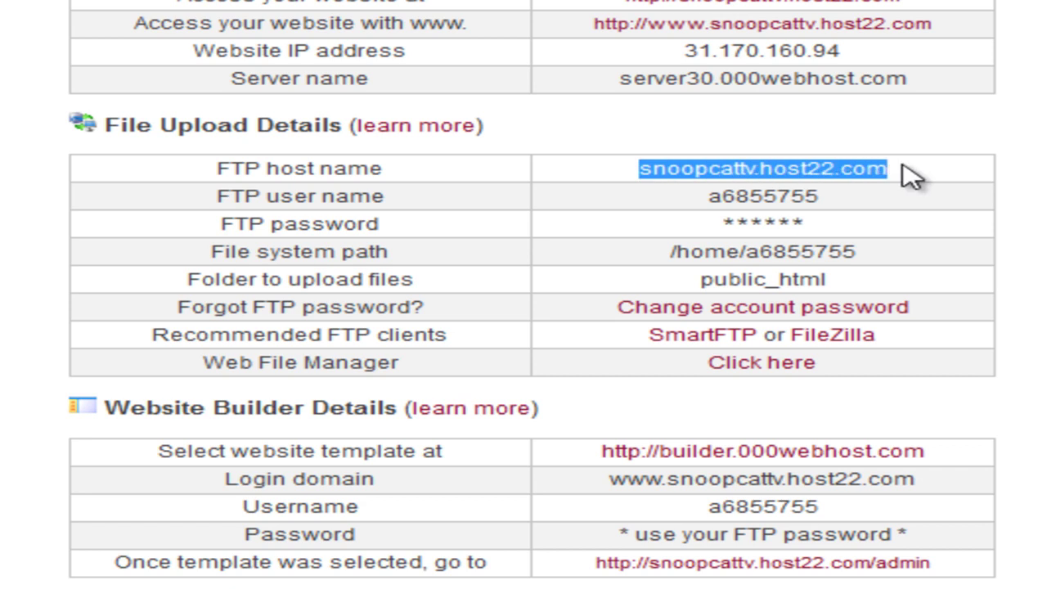
right_click(875, 164)
click(986, 343)
key(super)
key(super)
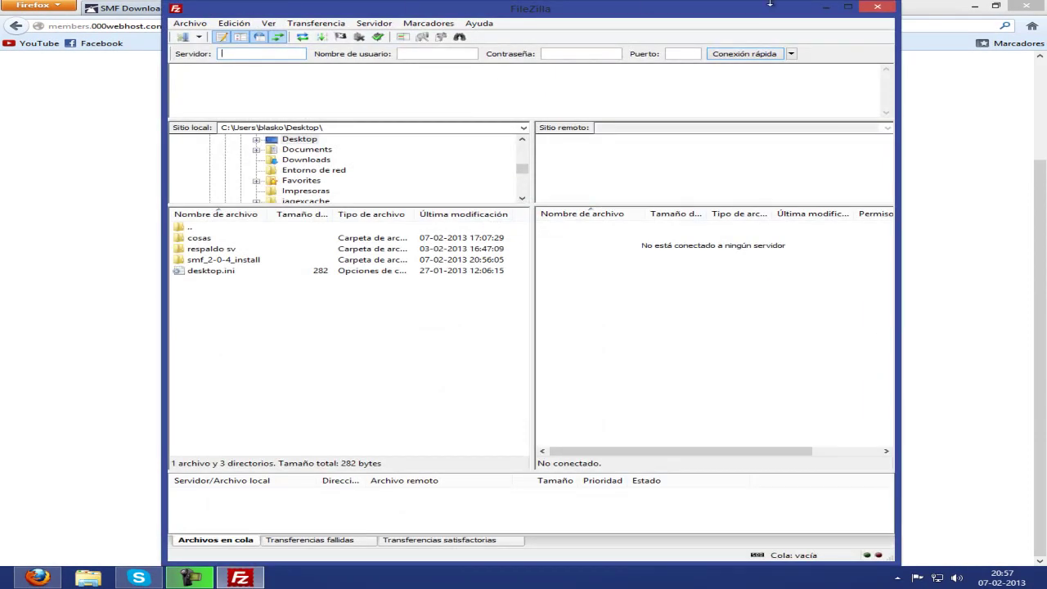
Restore FileZilla to a smaller window and move it right beside the account details page.
drag(743, 8, 785, 11)
click(997, 7)
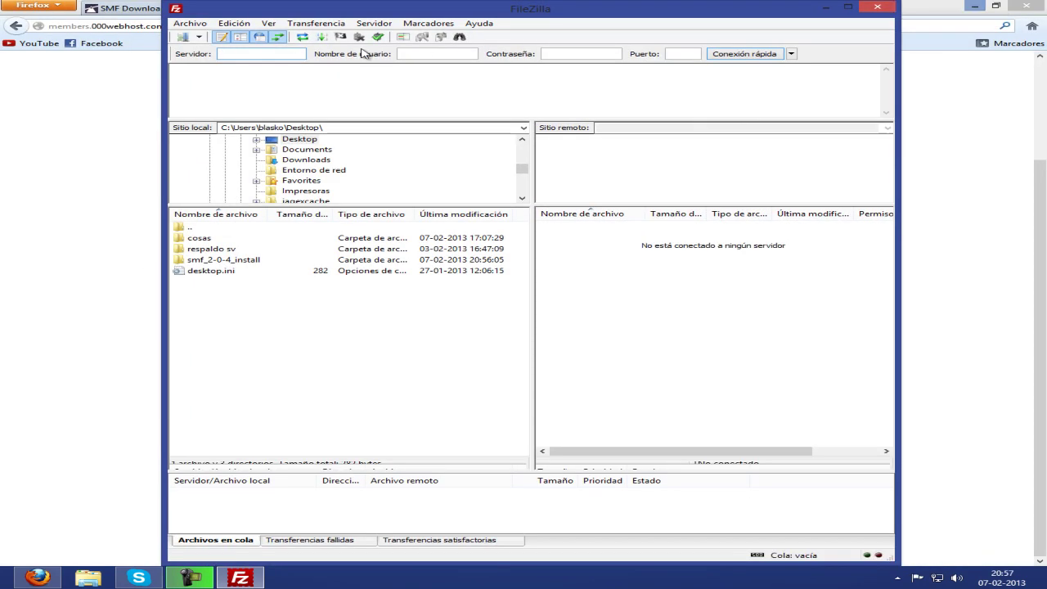
drag(417, 9, 543, 9)
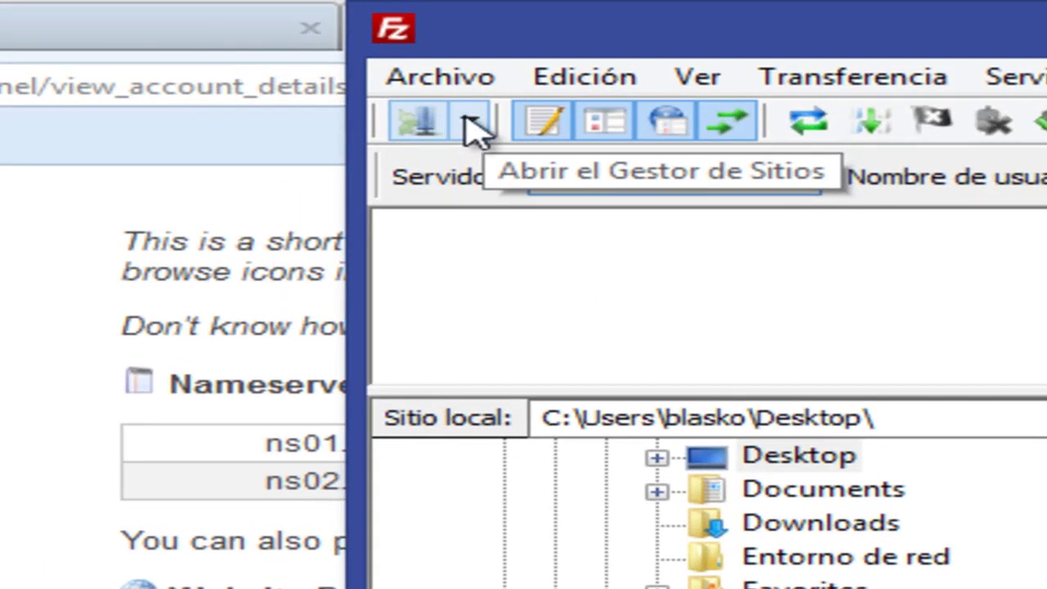
Create a new Site Manager entry named 'pagina hosting'.
click(470, 127)
click(475, 127)
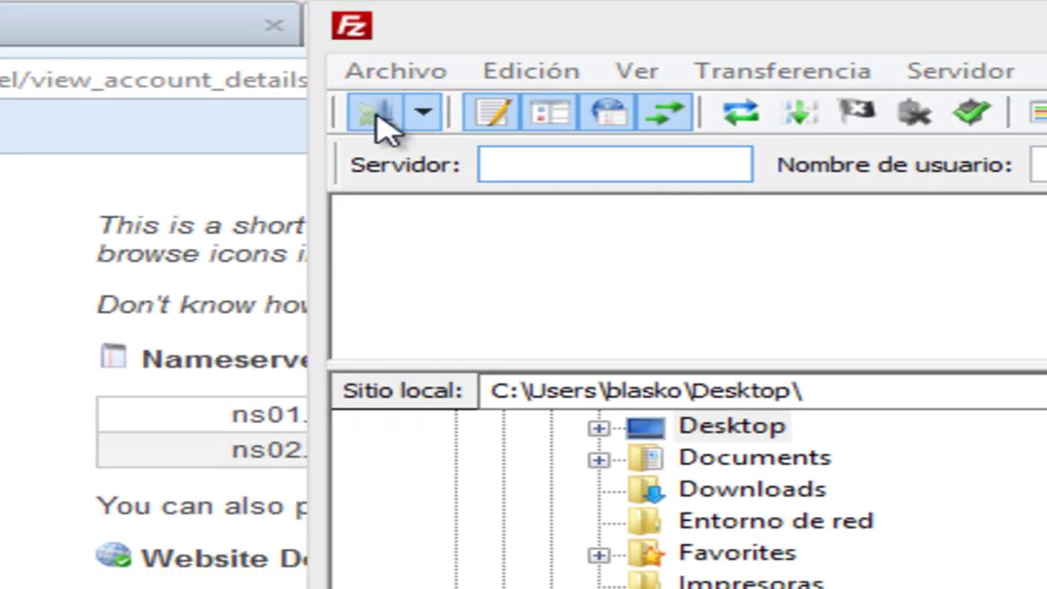
click(380, 115)
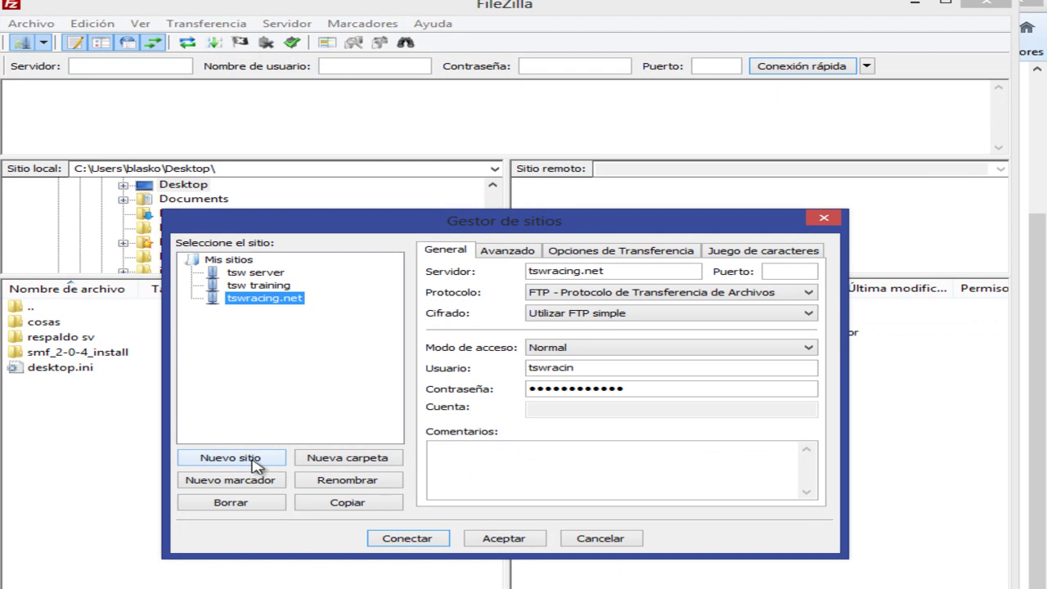
click(252, 461)
click(300, 272)
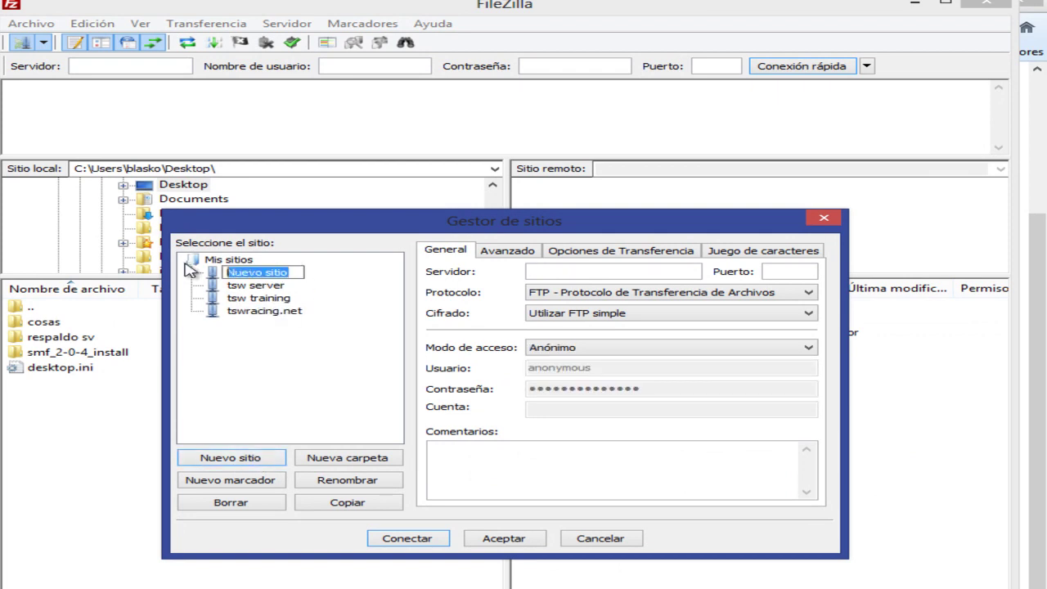
text(pagina hosting)
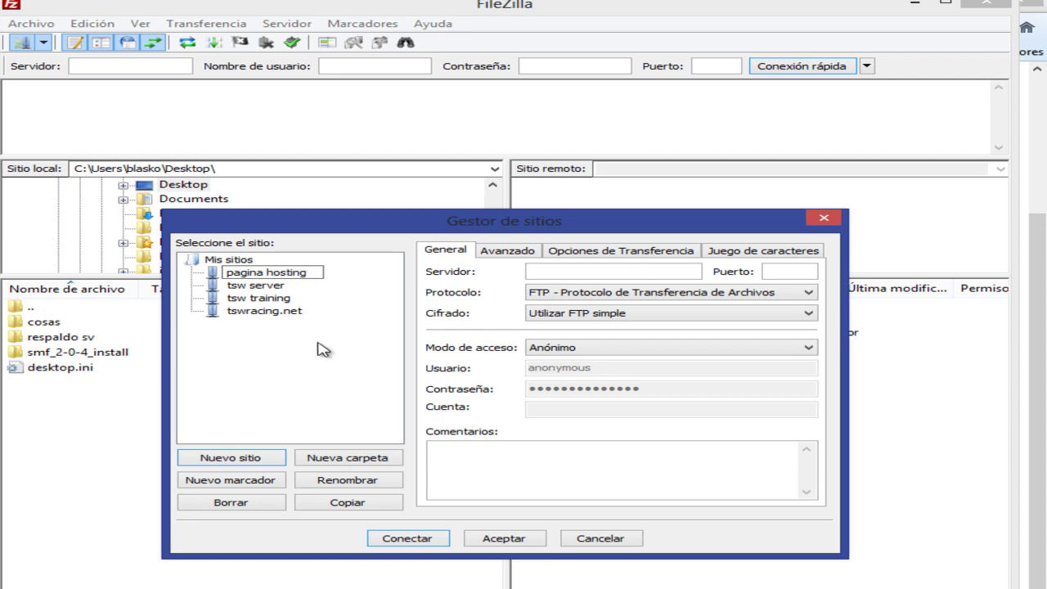
key(Return)
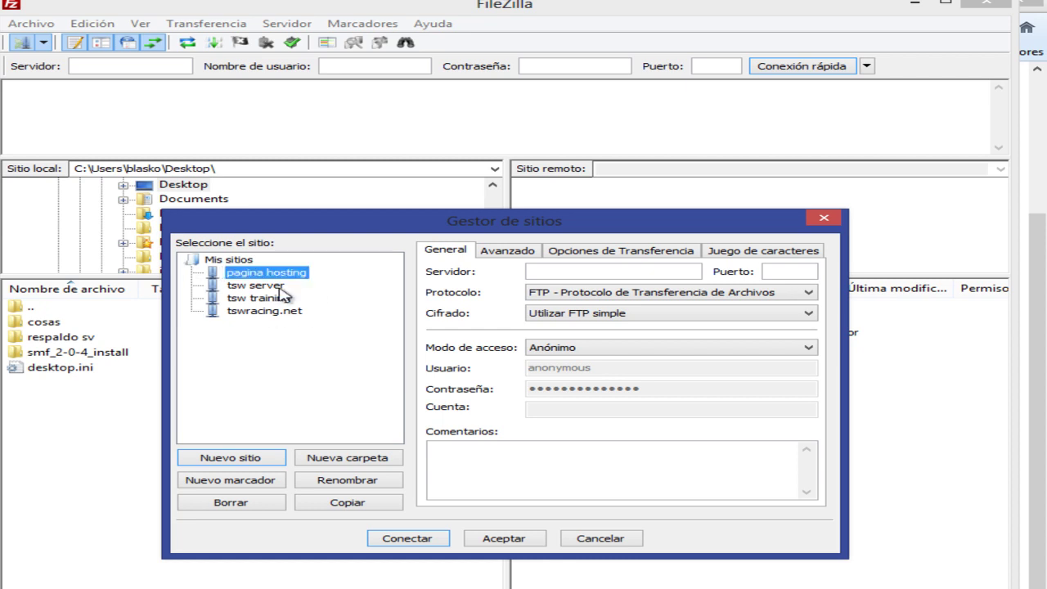
click(266, 274)
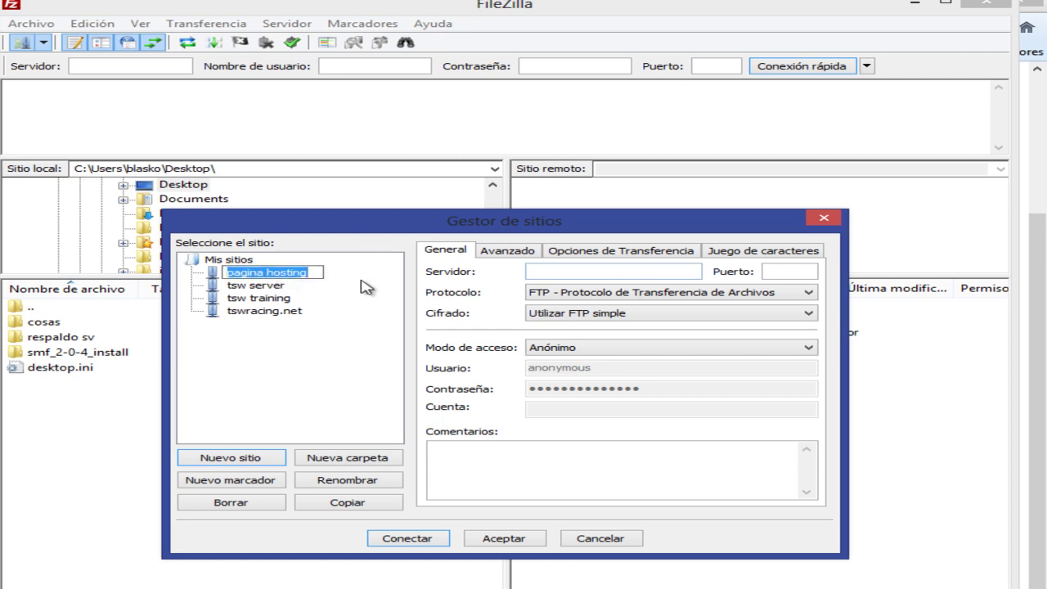
key(Return)
Set the site's server to the FTP host snoopcattv.host22.com.
click(553, 266)
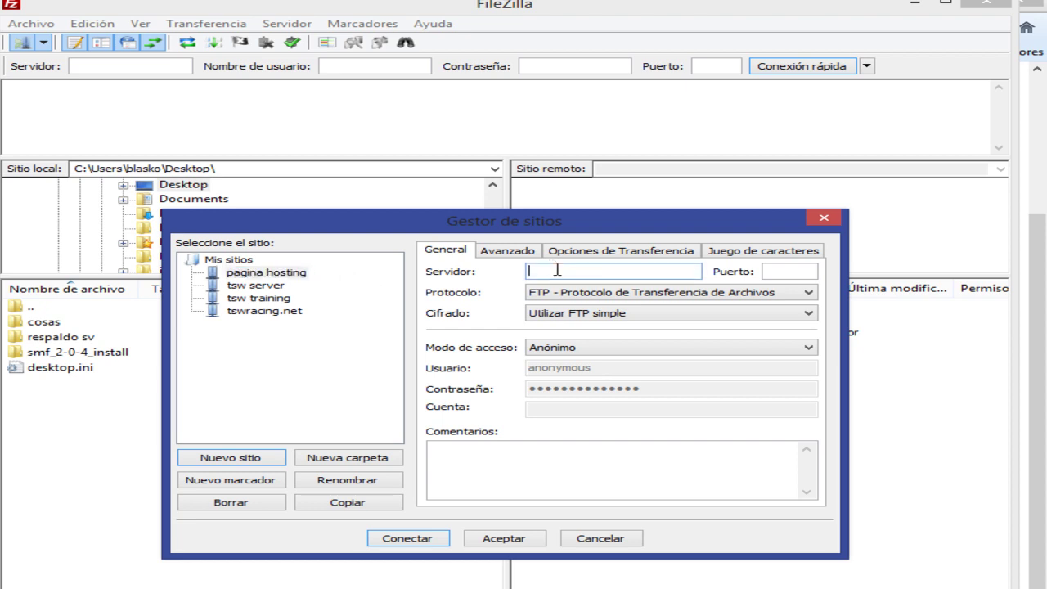
right_click(553, 267)
click(598, 336)
drag(665, 276, 528, 271)
key(alt+Tab)
drag(367, 370, 335, 370)
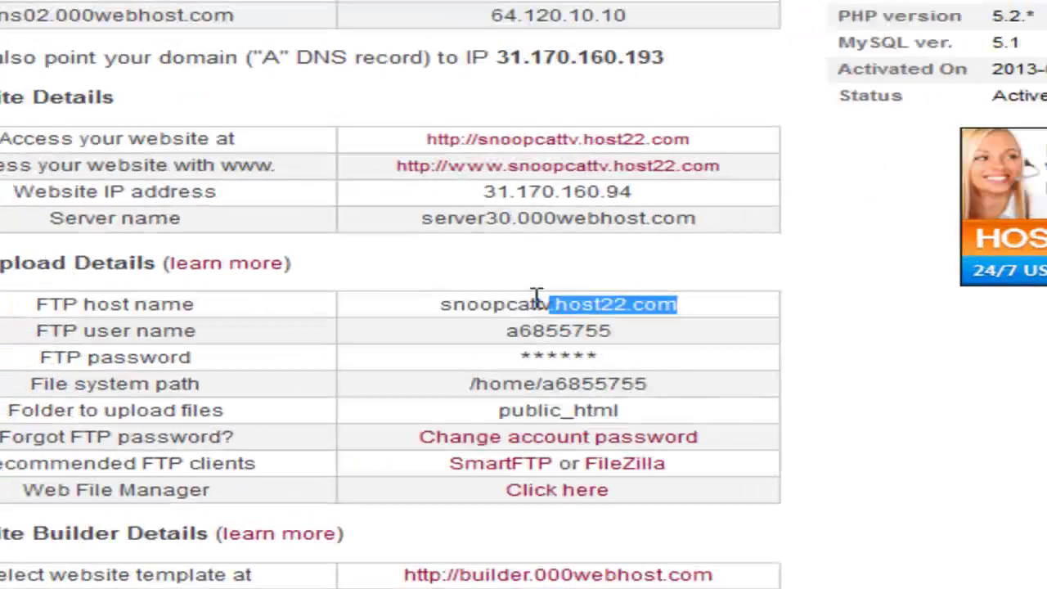
drag(536, 297, 443, 297)
right_click(507, 306)
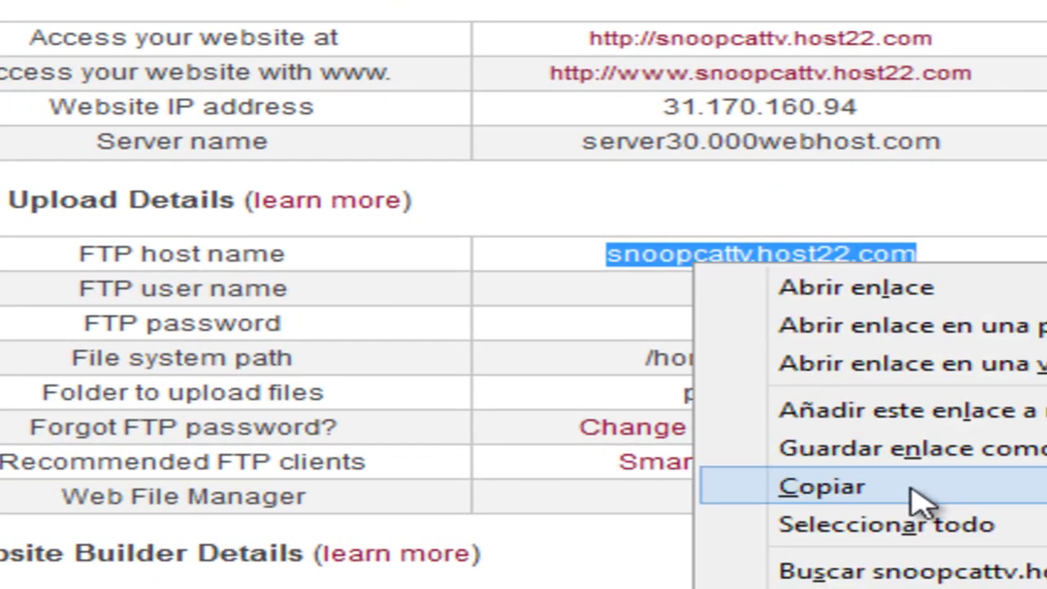
click(912, 489)
key(alt+Tab)
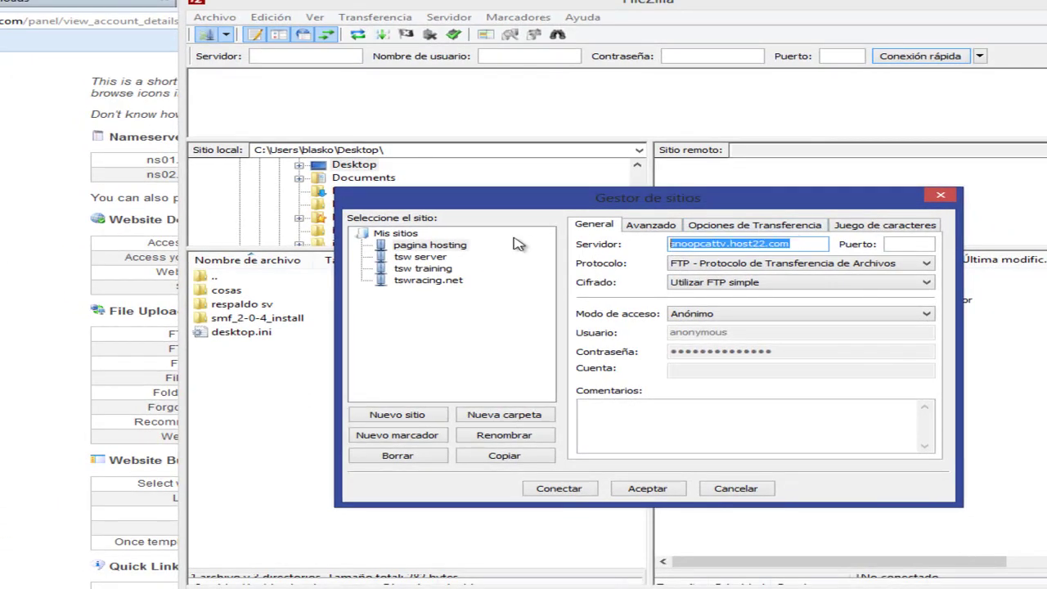
key(ctrl+v)
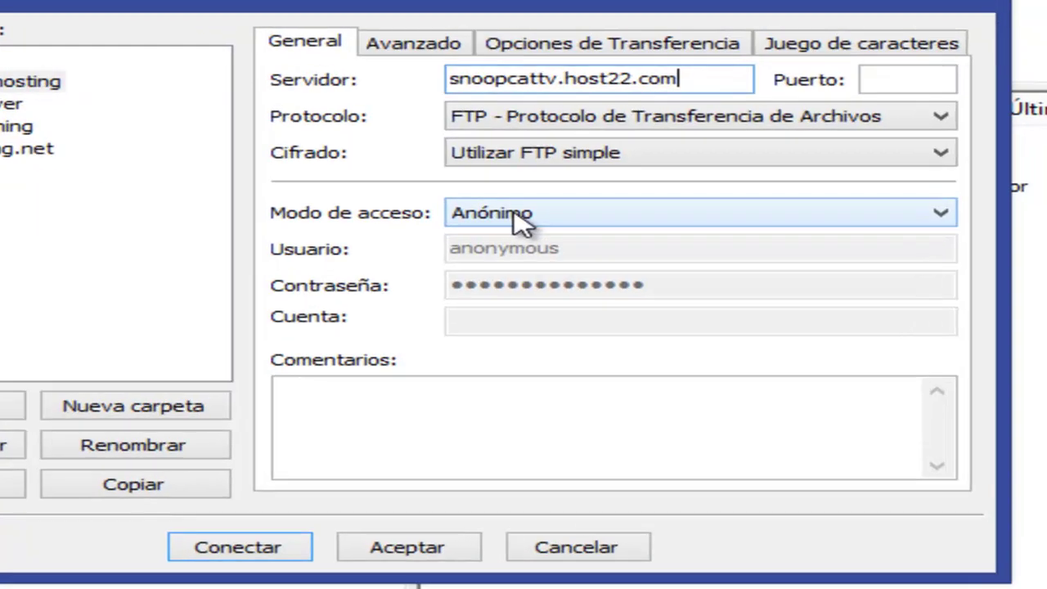
Set access mode to Normal and enter the FTP user name from the account page.
click(709, 316)
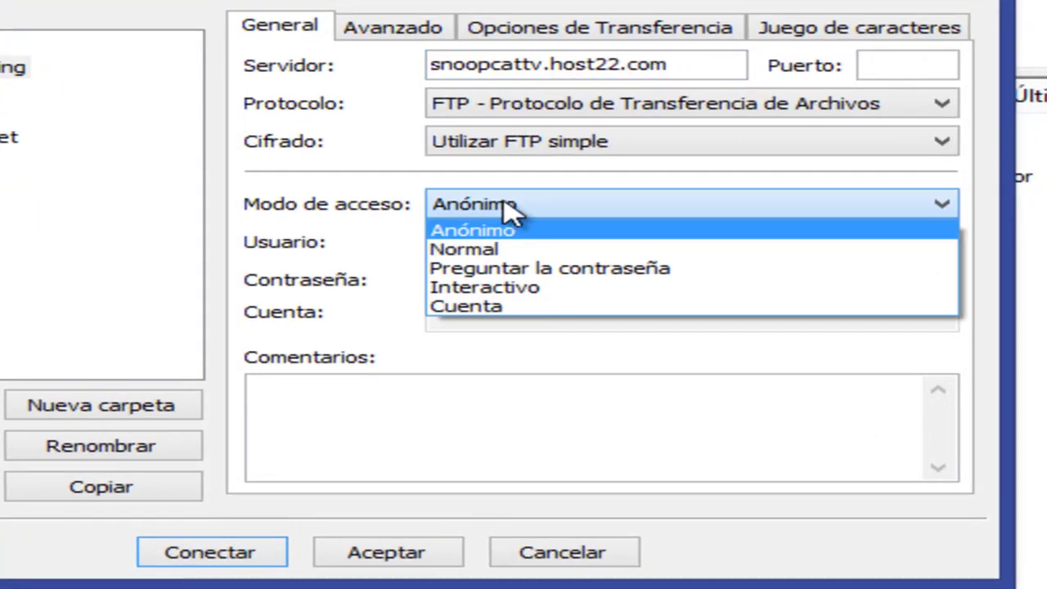
click(467, 249)
drag(544, 241, 275, 240)
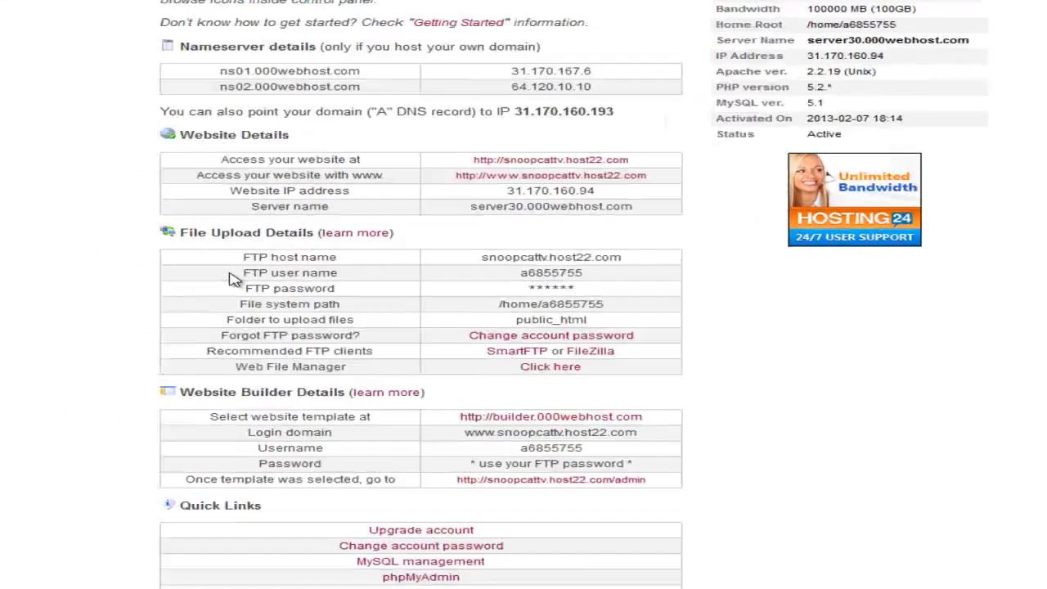
drag(278, 283, 411, 289)
click(527, 283)
drag(761, 234, 647, 235)
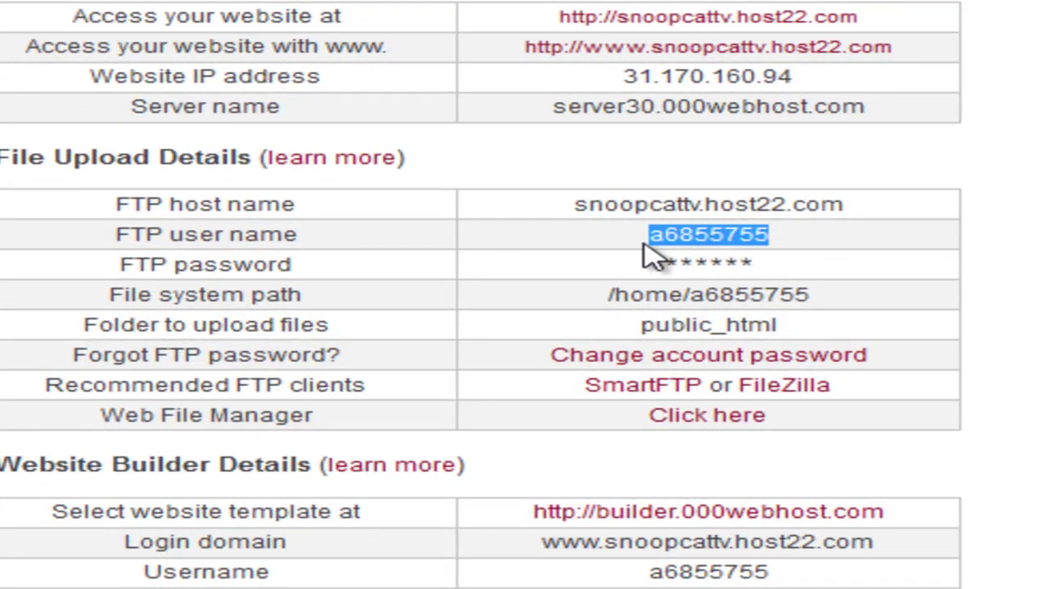
right_click(769, 239)
click(790, 258)
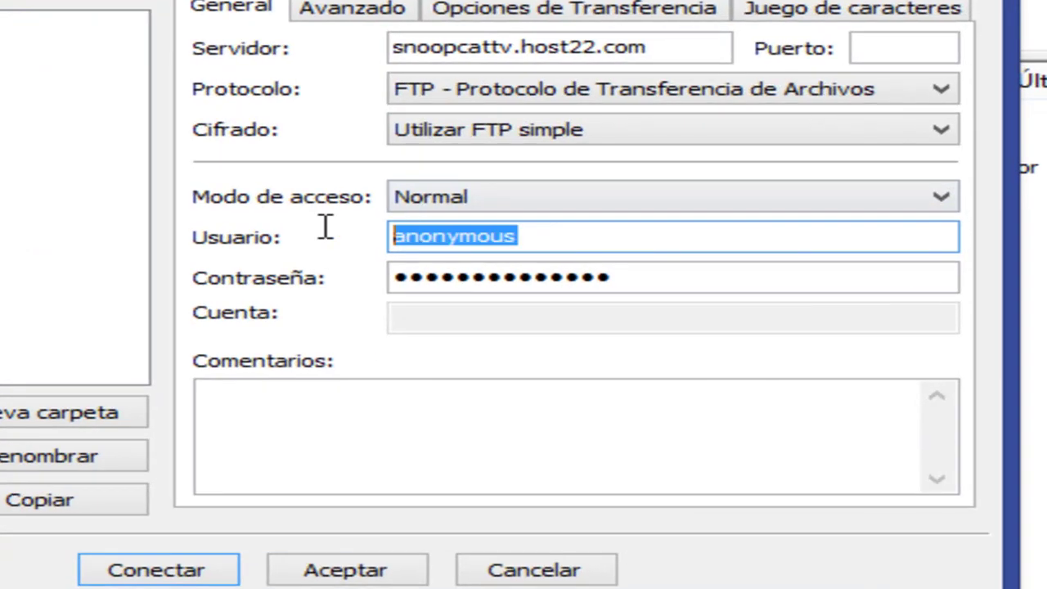
key(ctrl+v)
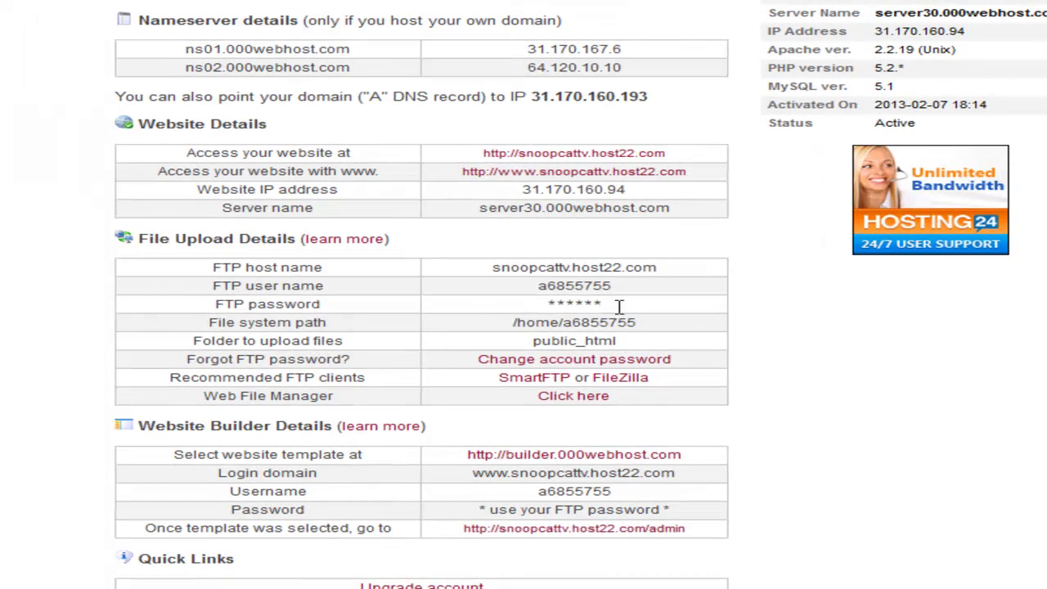
Clear the default password, save the site, and connect to 'pagina hosting'.
drag(609, 305, 513, 309)
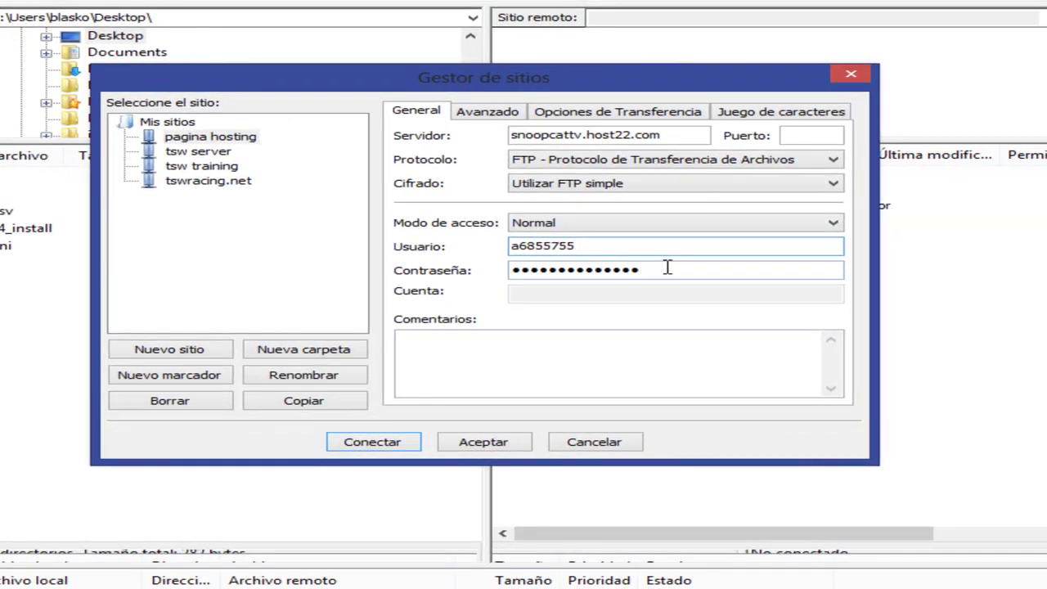
drag(665, 270, 412, 274)
key(BackSpace)
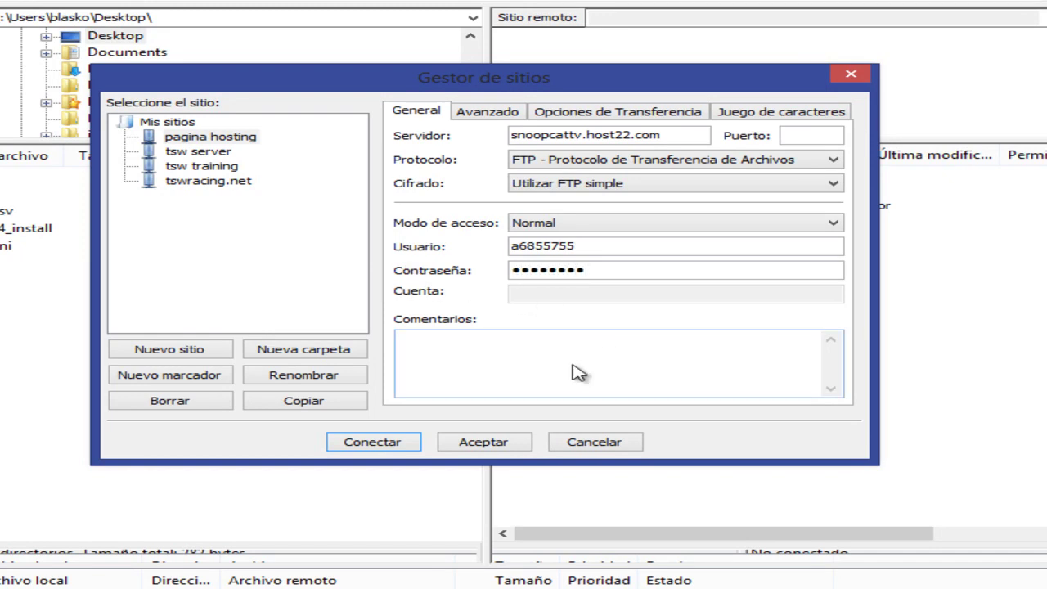
click(372, 441)
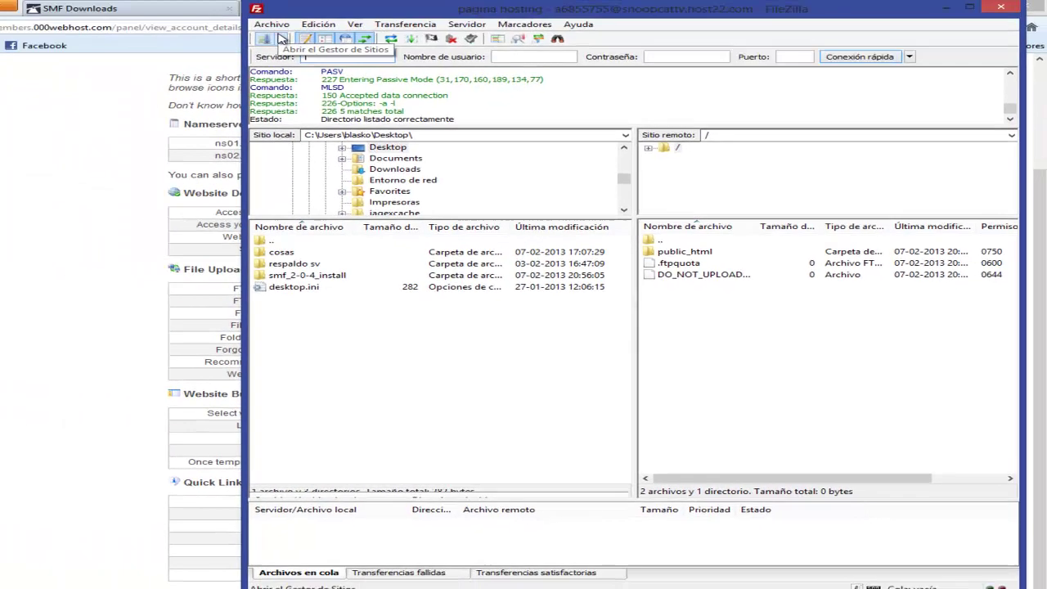
click(284, 40)
click(314, 56)
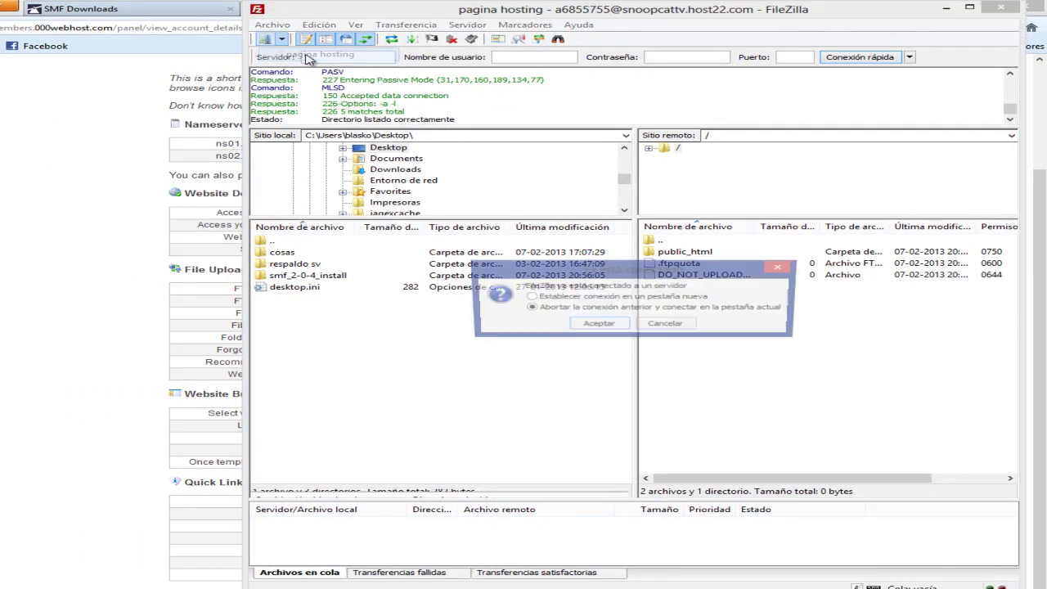
click(597, 325)
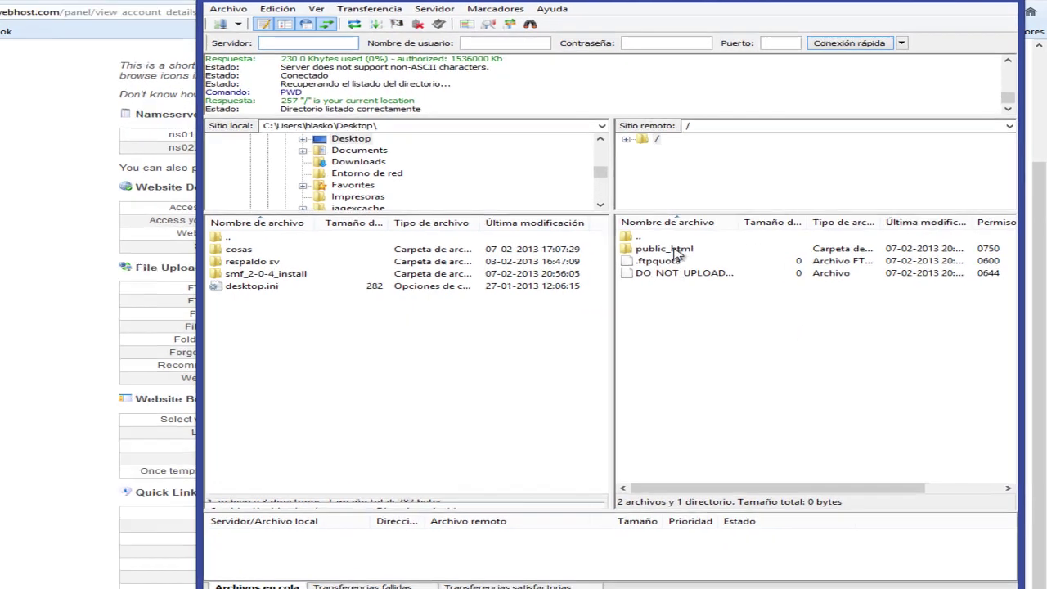
Open remote public_html and delete default.php, leaving only .htaccess.
click(695, 254)
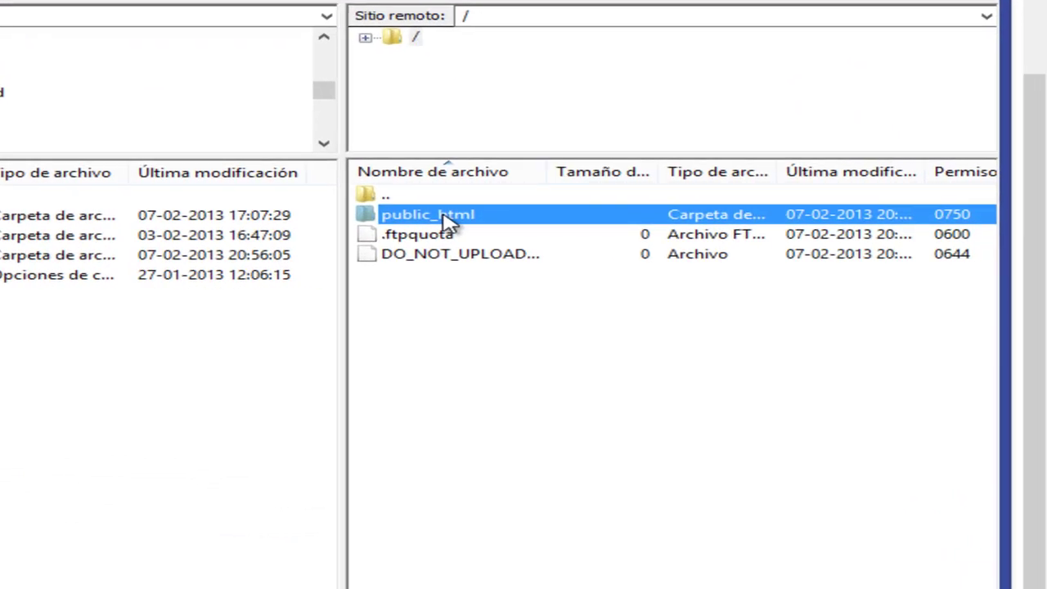
double_click(449, 218)
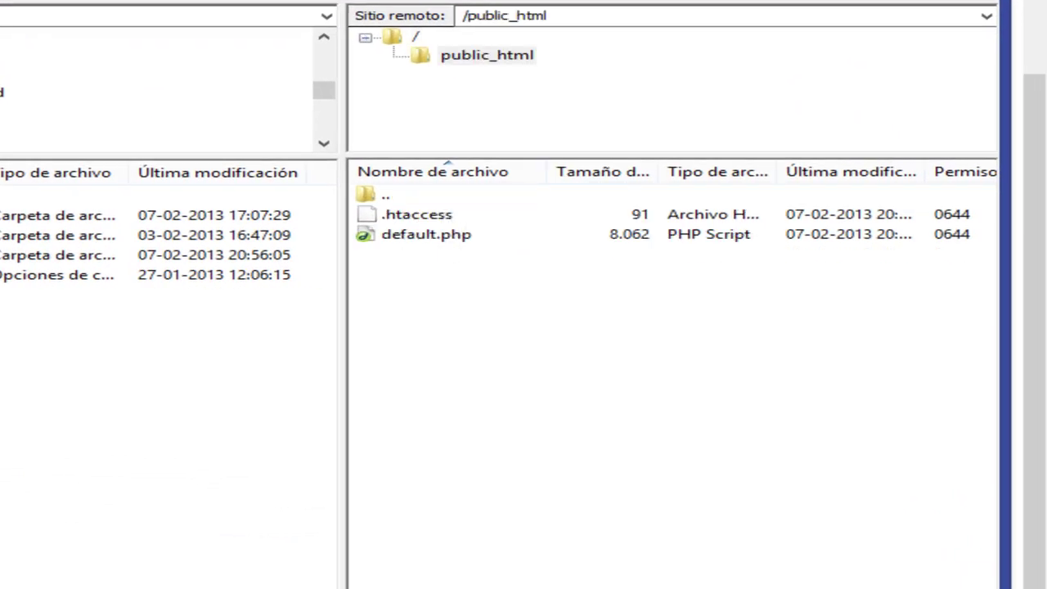
click(423, 237)
click(452, 219)
click(452, 235)
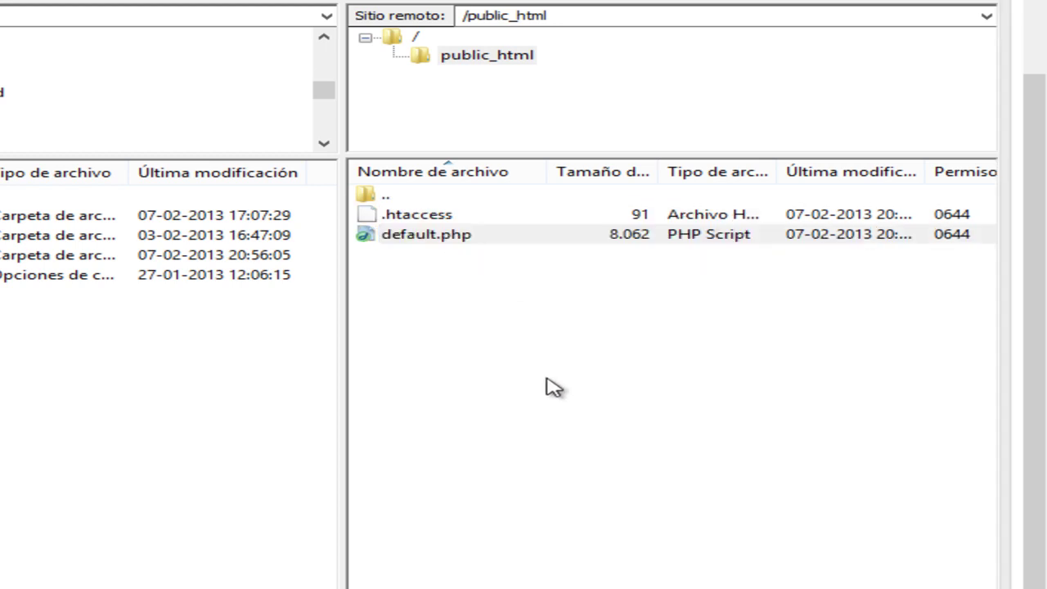
key(Delete)
click(33, 378)
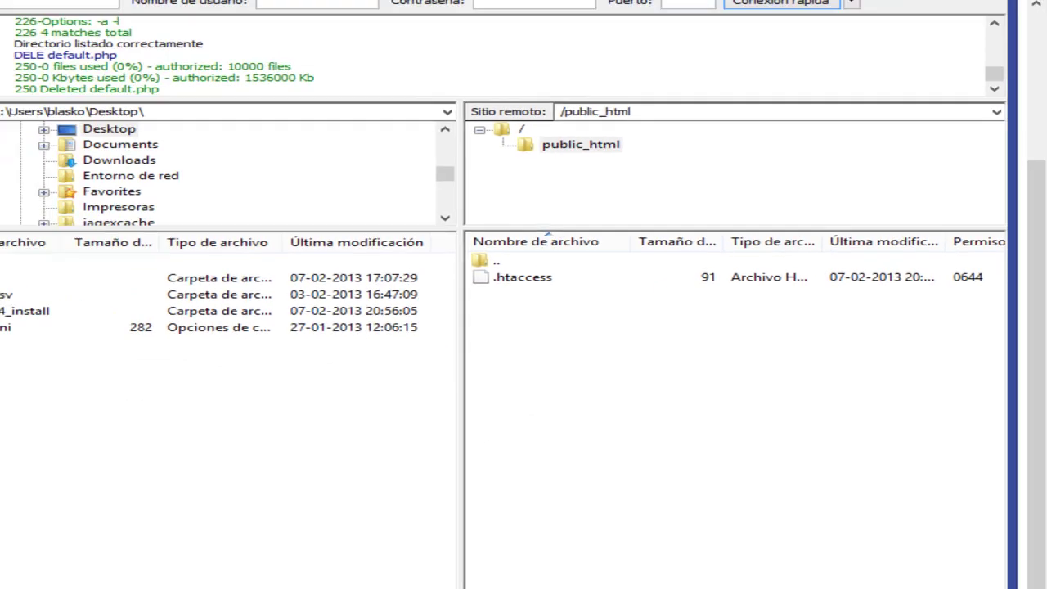
Expand the local Desktop and select the smf_2-0-4_install folder.
click(134, 348)
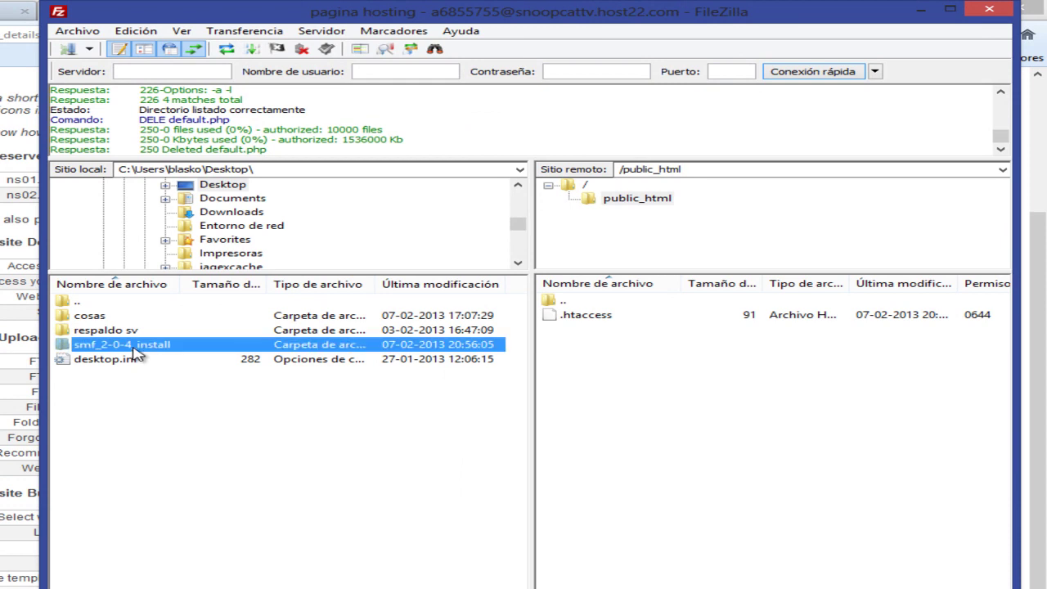
click(211, 260)
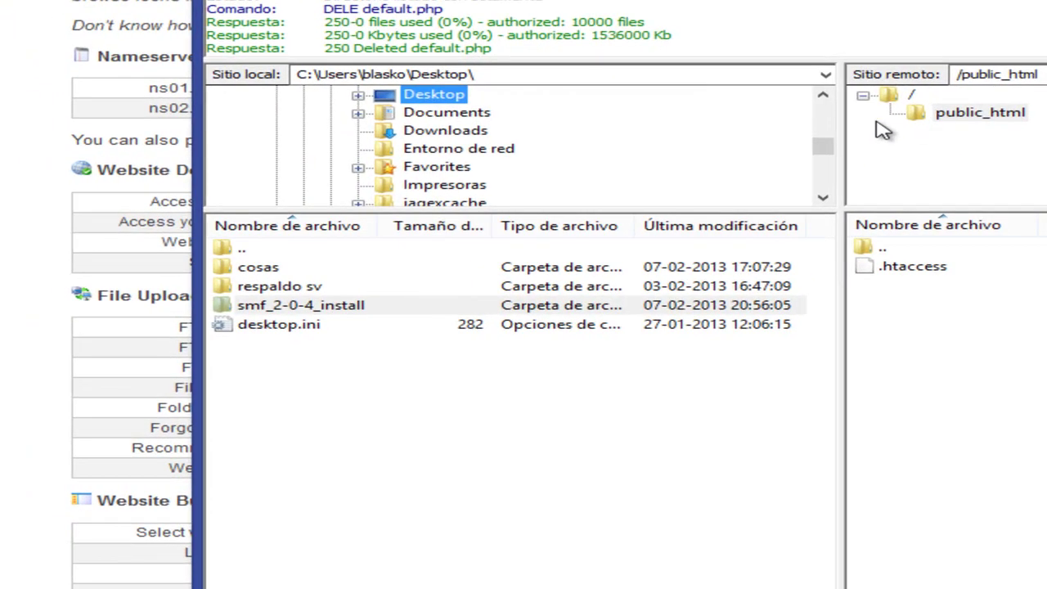
double_click(433, 96)
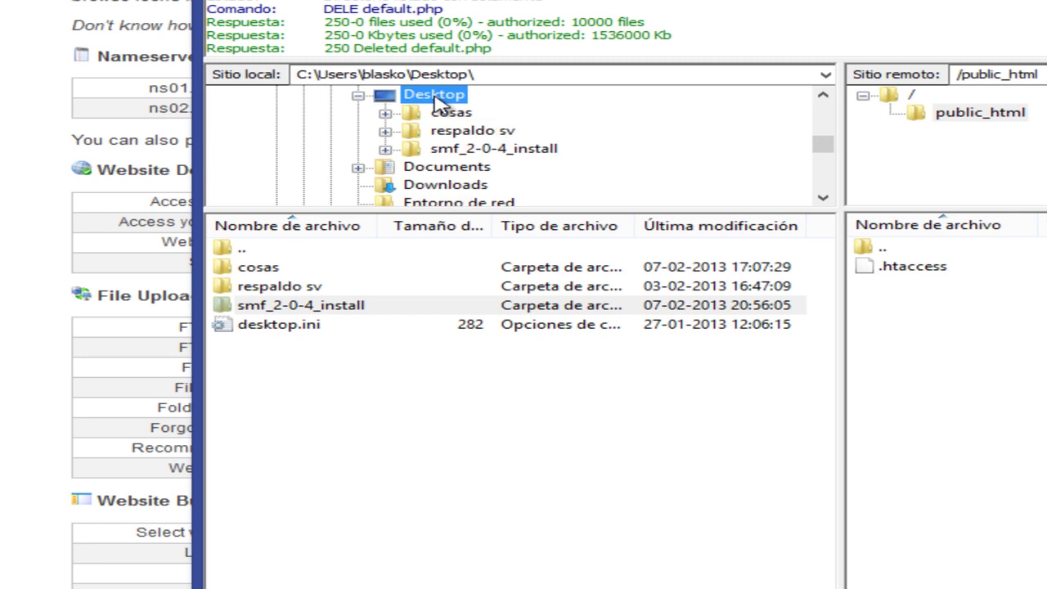
click(247, 309)
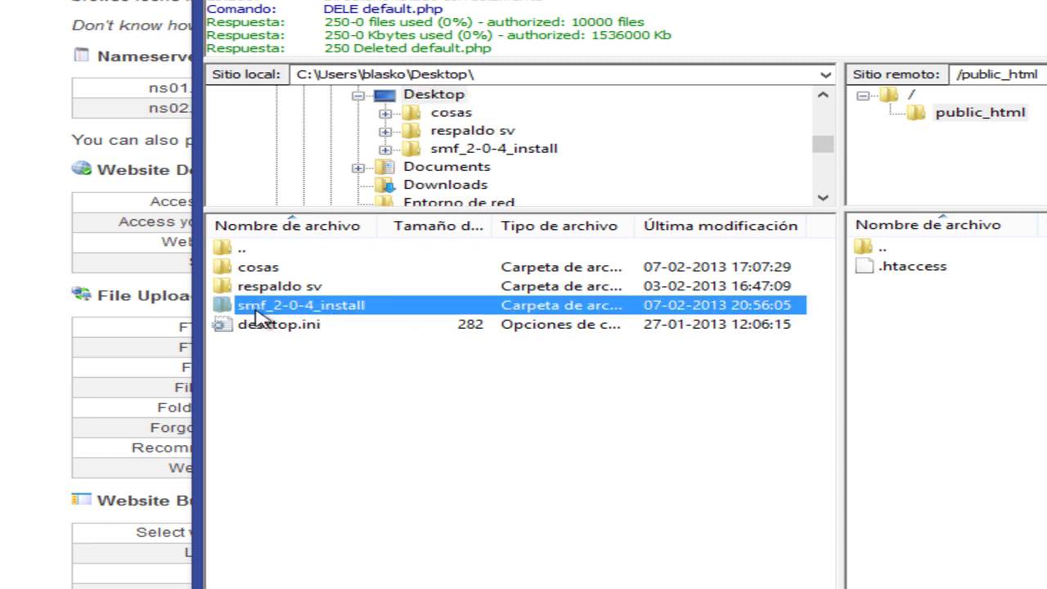
Upload all files and folders inside smf_2-0-4_install to public_html.
double_click(311, 307)
scroll(831, 446, down, 1)
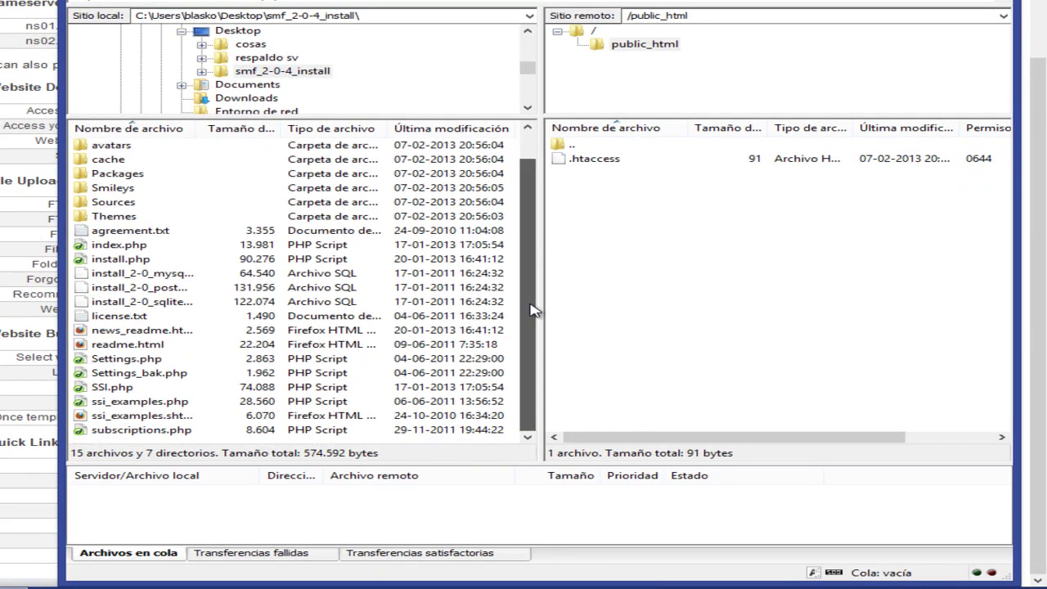
drag(102, 446, 248, 160)
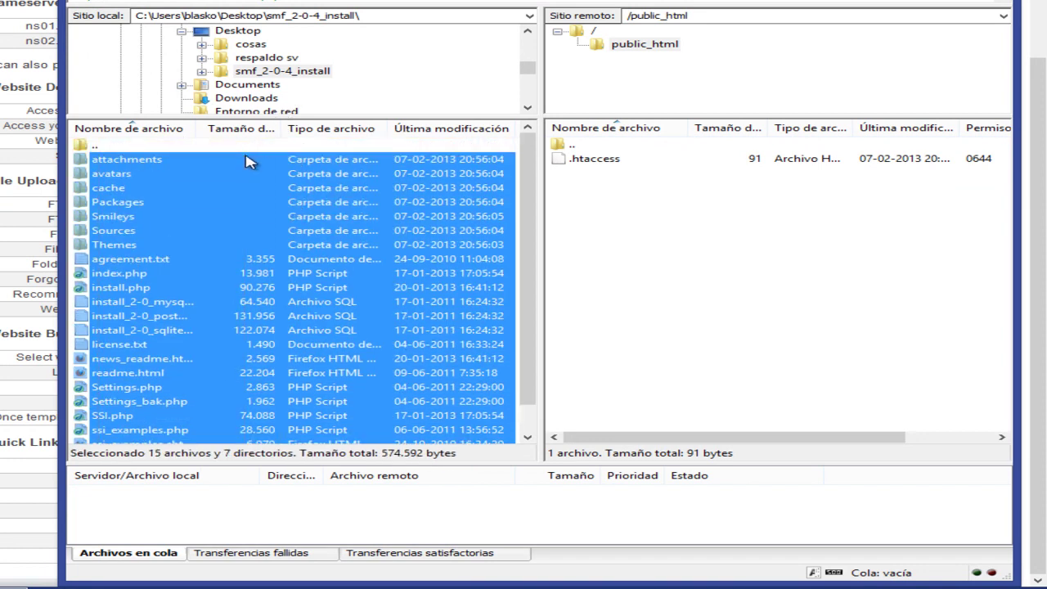
right_click(127, 166)
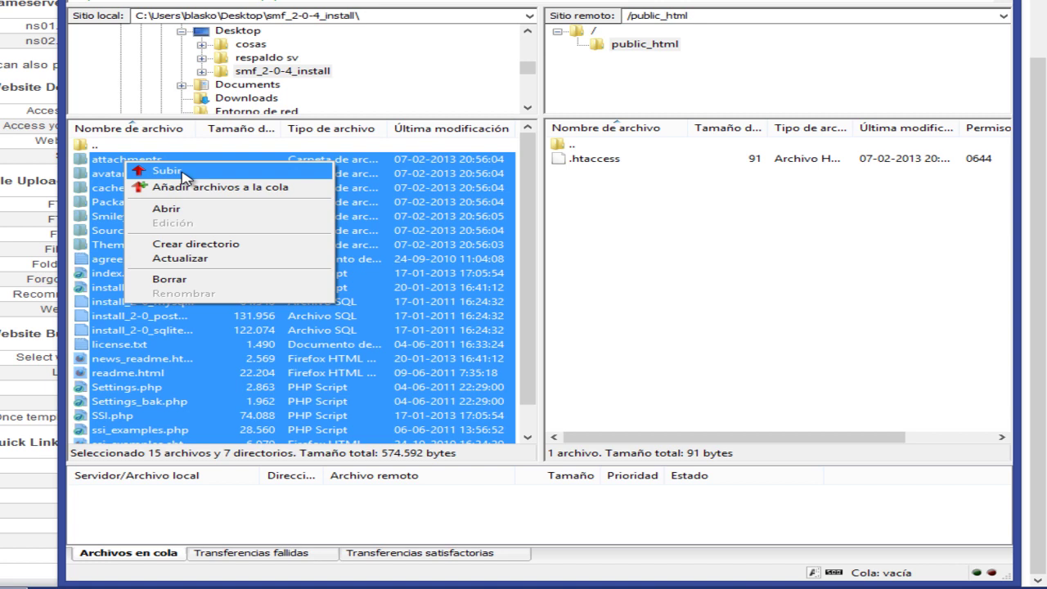
click(168, 171)
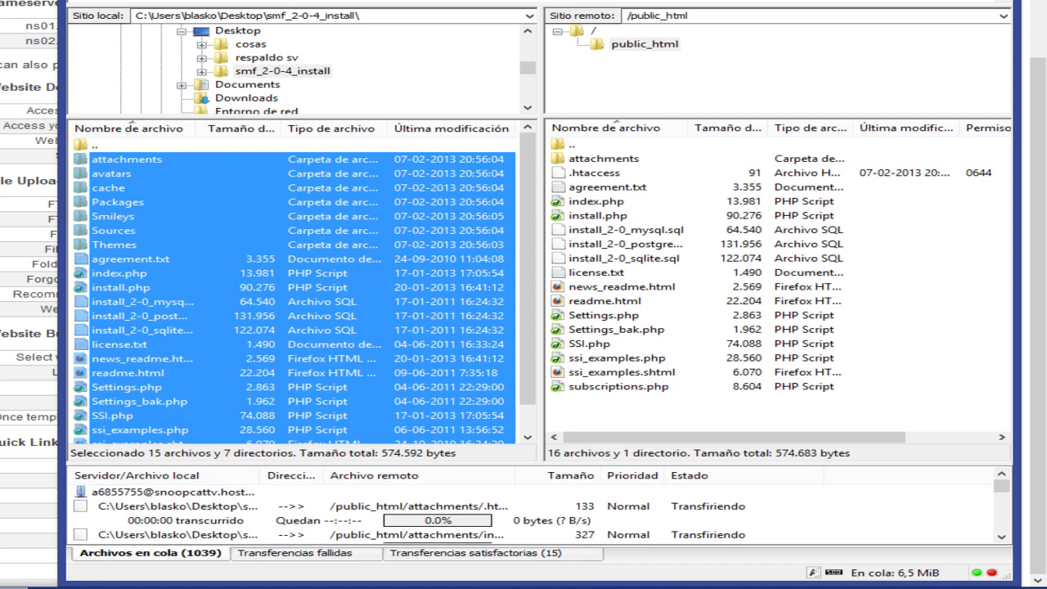
click(957, 585)
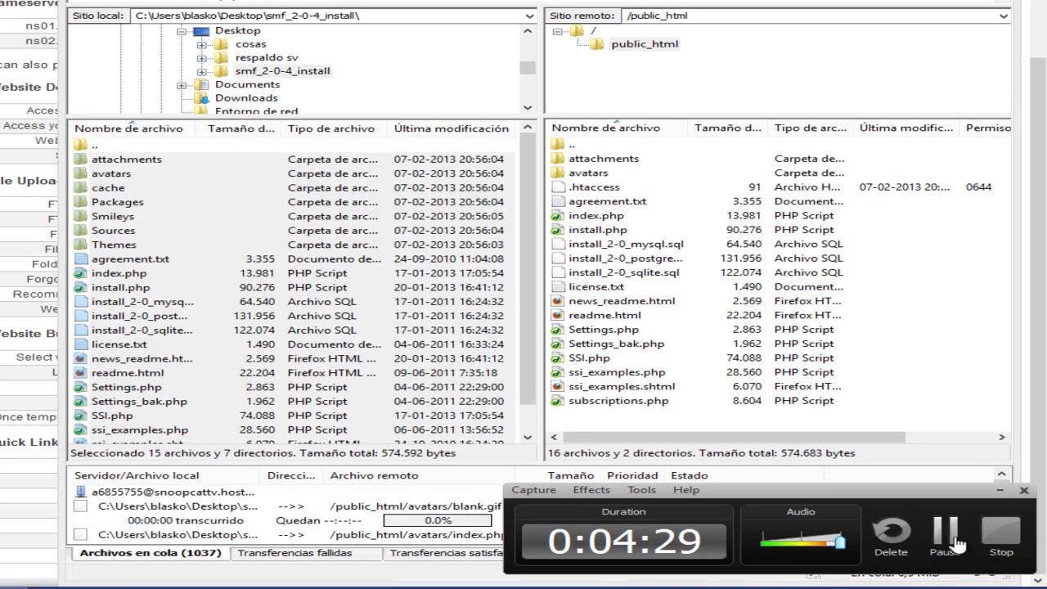
click(957, 544)
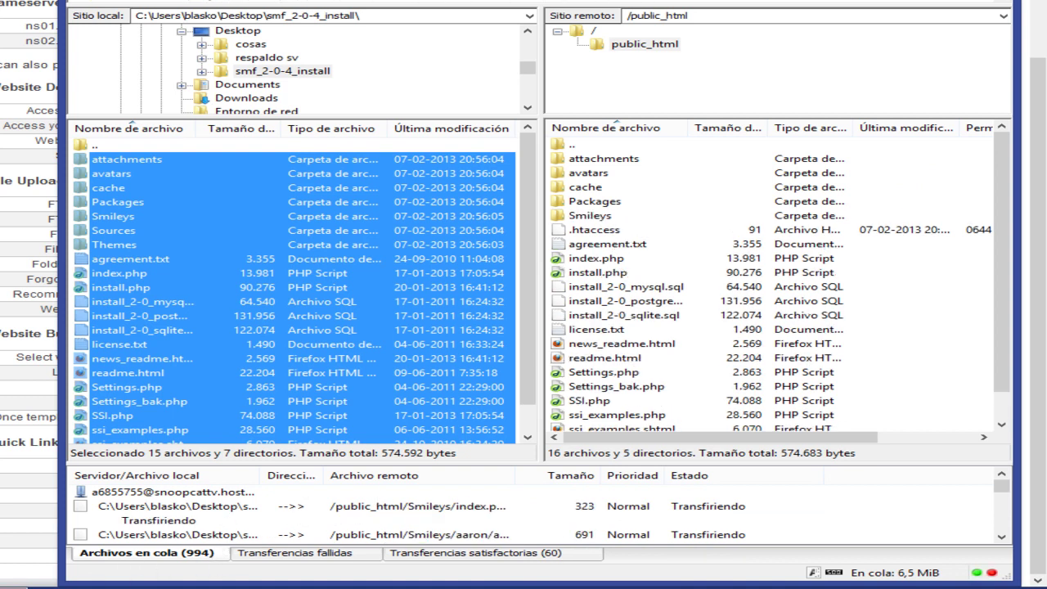
click(62, 585)
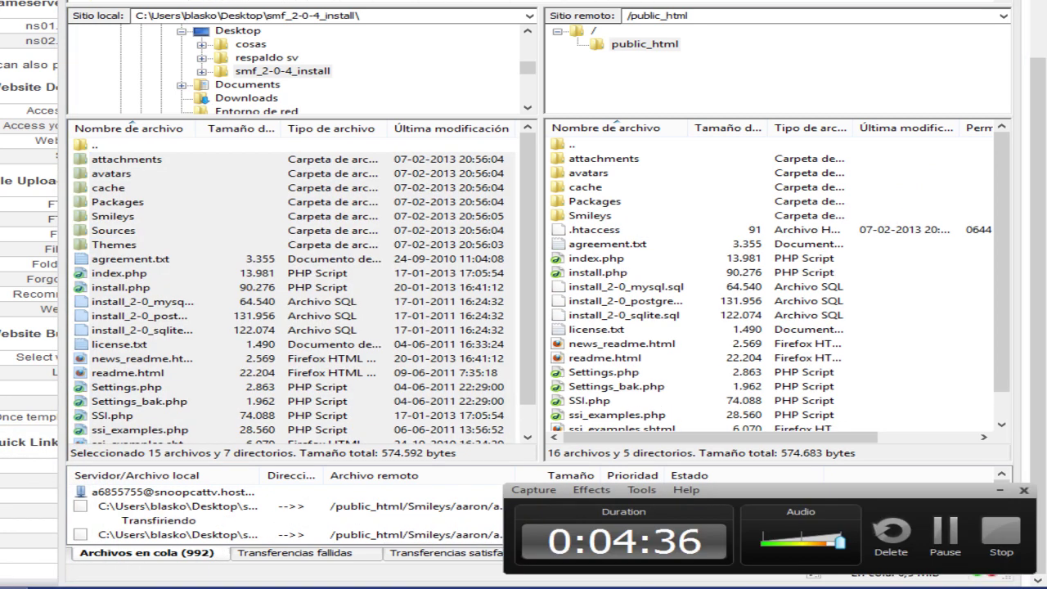
click(945, 540)
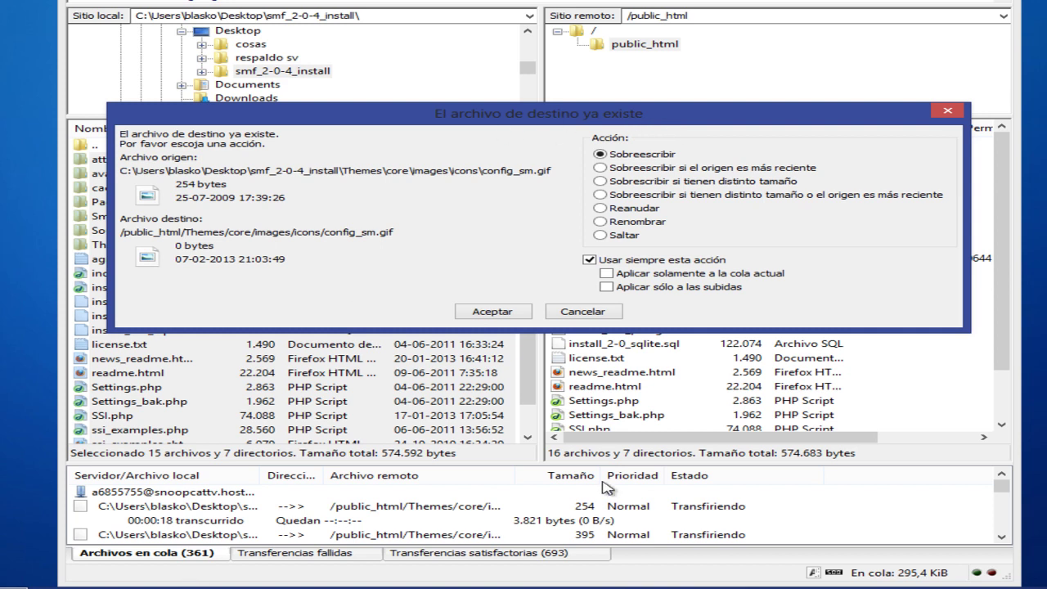
Overwrite existing files for all conflicts and let the 1054 transfers finish.
click(601, 154)
click(589, 260)
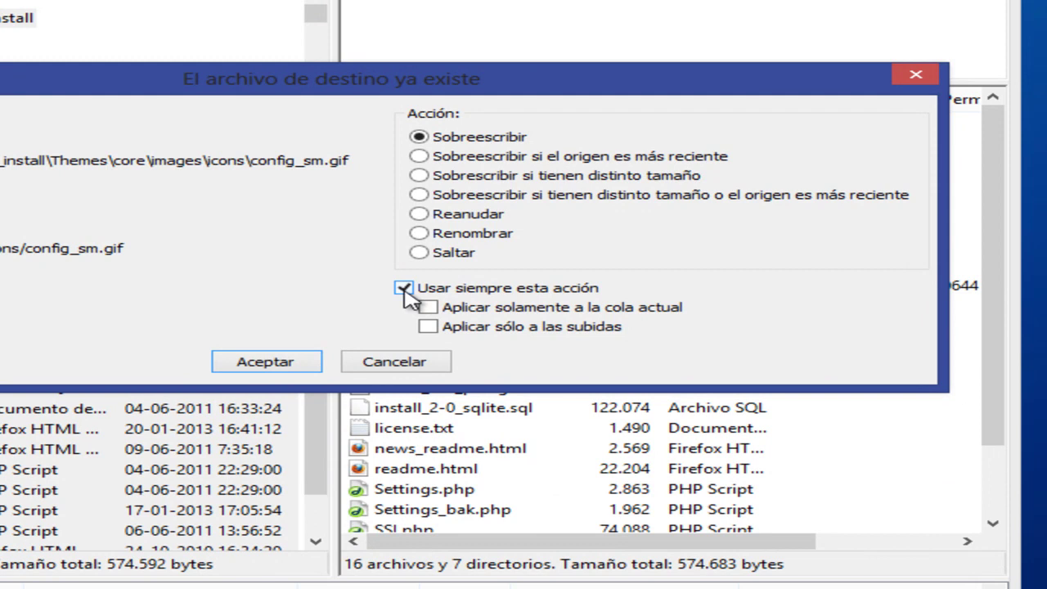
click(294, 368)
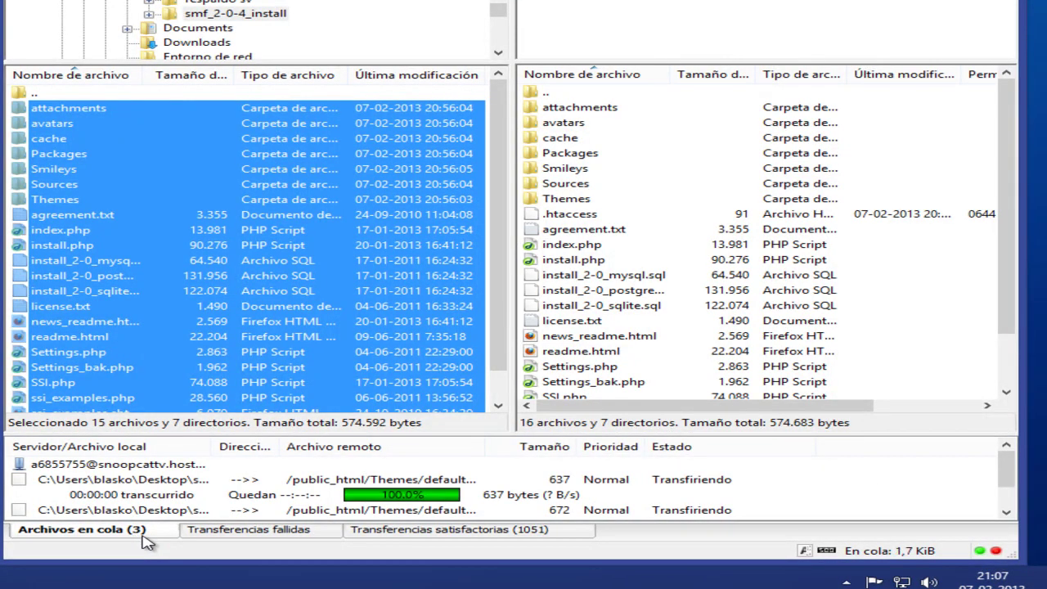
click(414, 480)
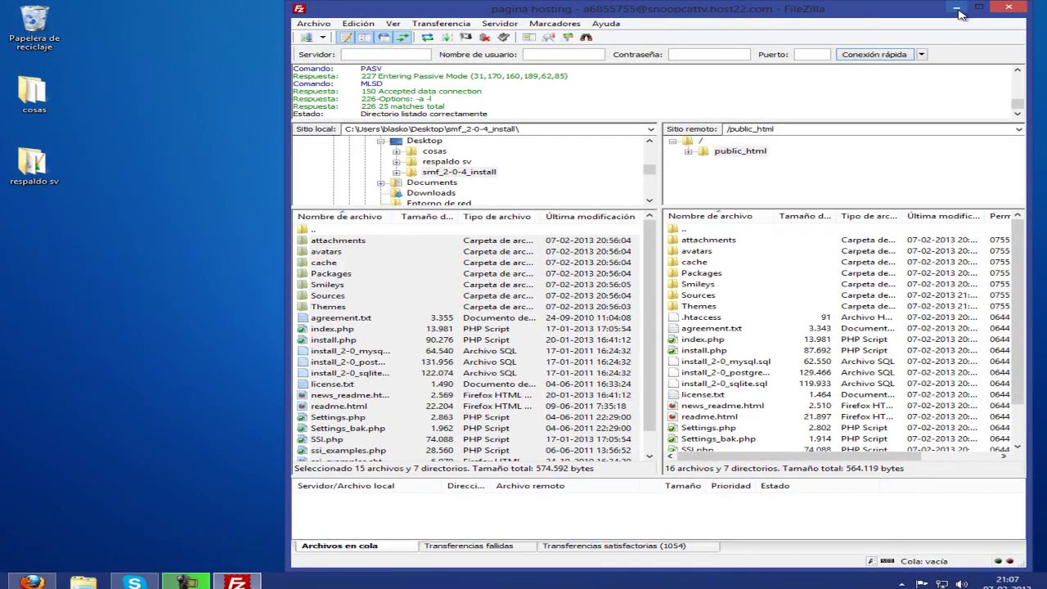
Bring Firefox back, close the SMF Downloads tab and select the 000webhost account's domain.
click(956, 11)
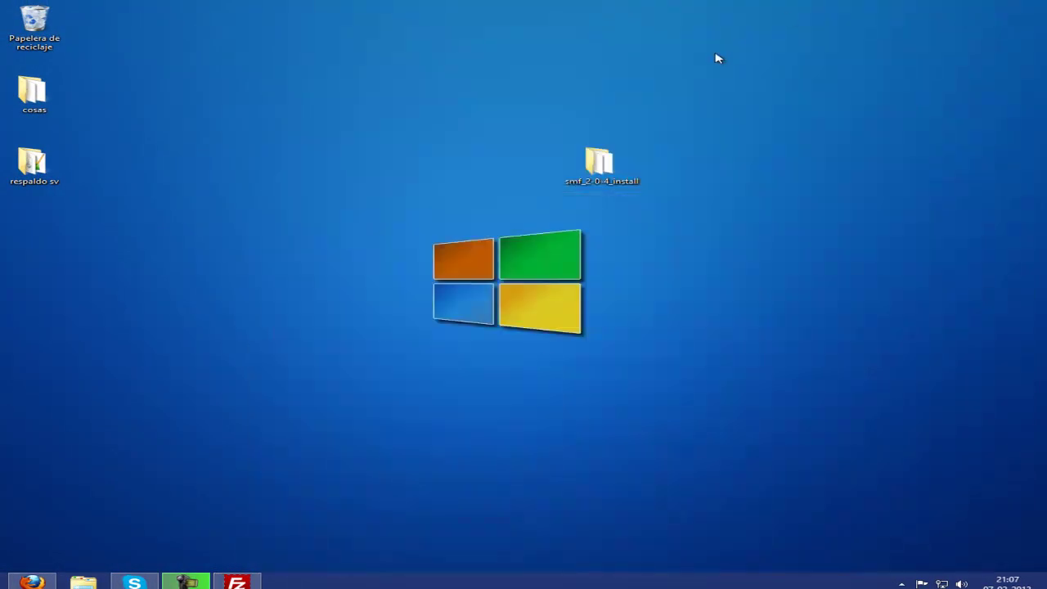
click(32, 582)
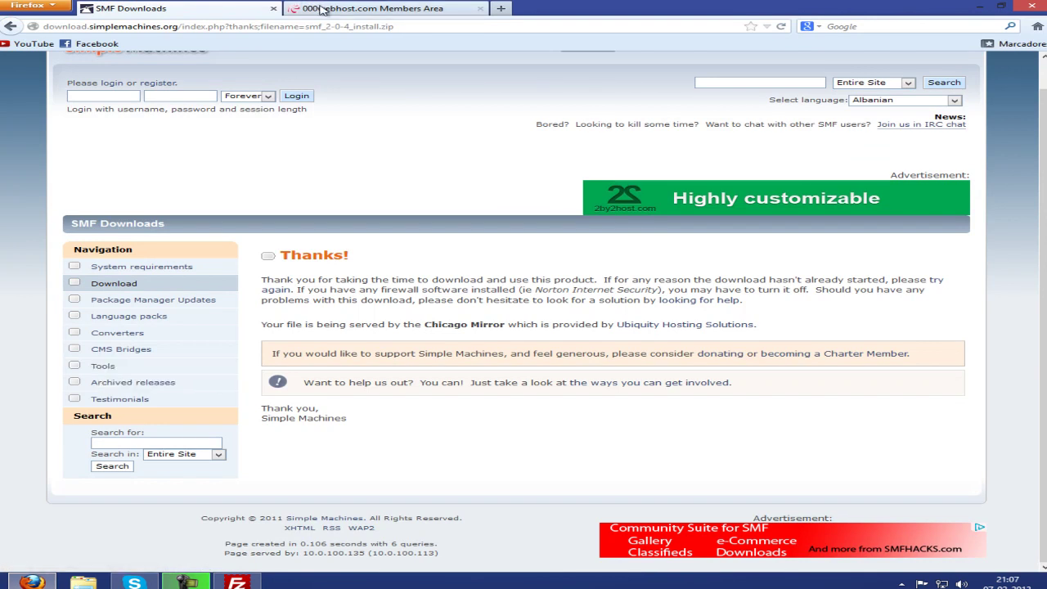
click(321, 8)
middle_click(219, 9)
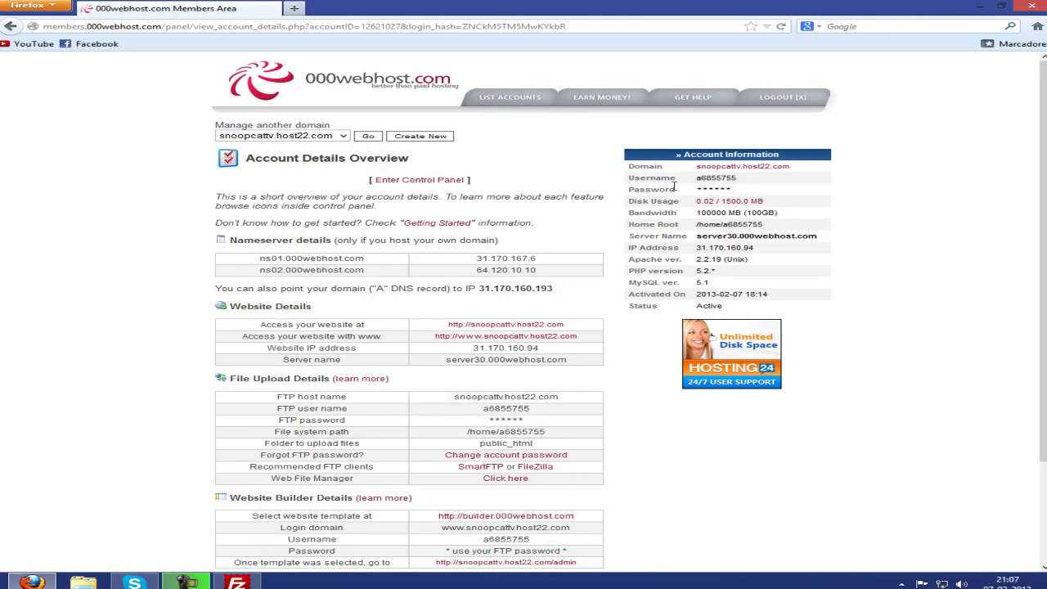
drag(695, 167, 774, 169)
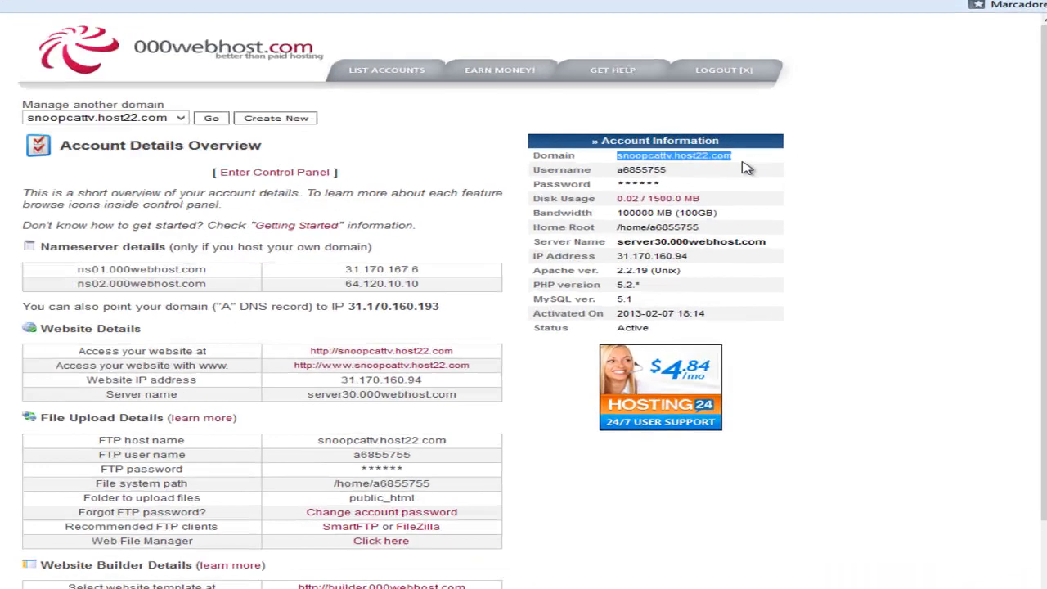
Load snoopcattv12.tk in a new tab and advance the installer to Step 3 Database Settings.
key(ctrl+t)
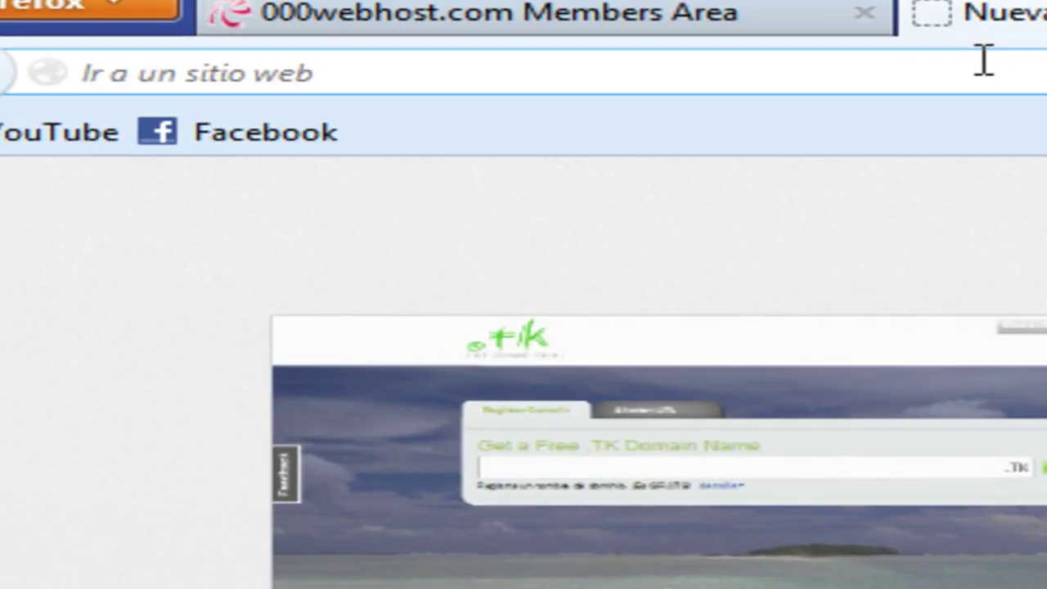
text(sno)
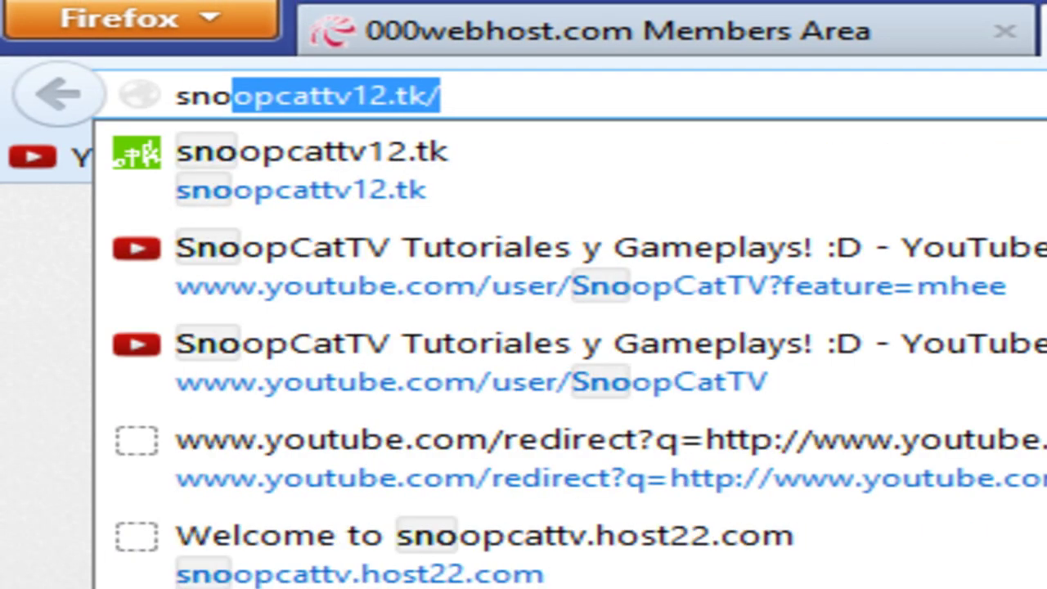
text(o)
key(Return)
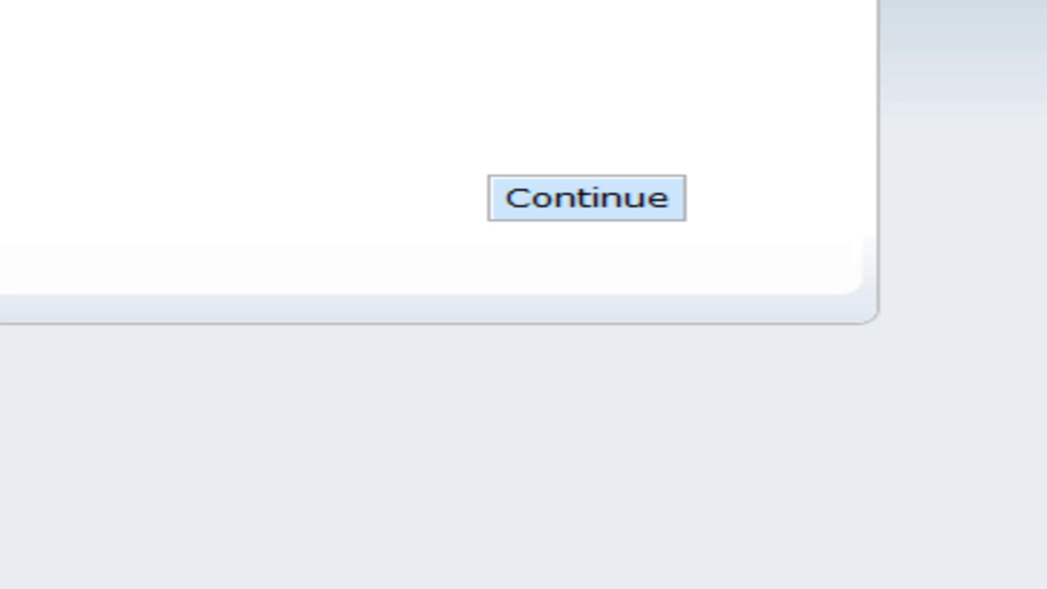
click(533, 197)
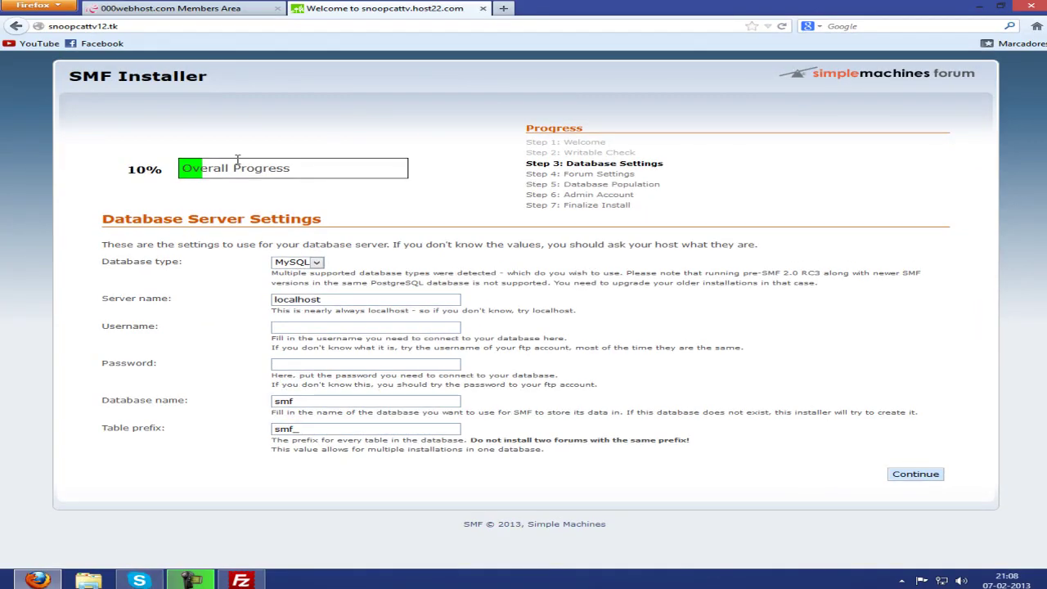
drag(82, 219, 322, 219)
click(212, 10)
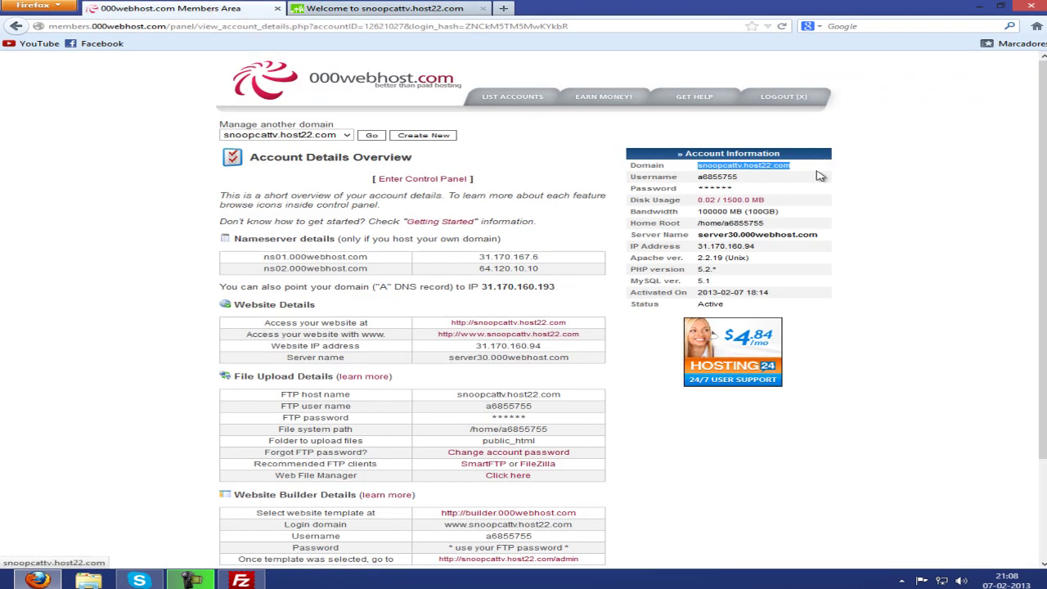
Open the domain's 000webhost control panel and its Manage MySQL Databases page.
click(352, 163)
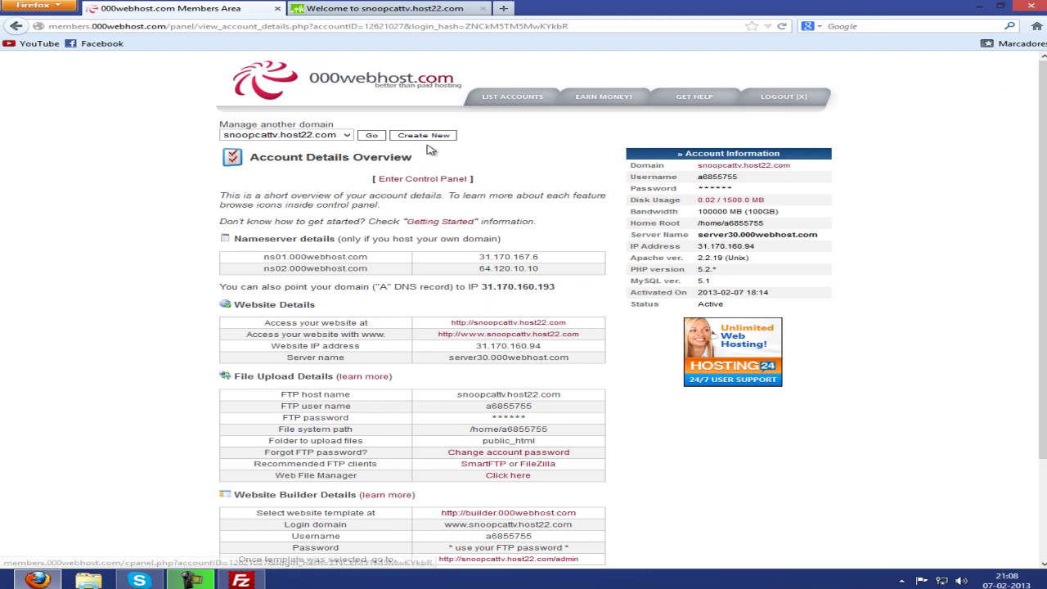
click(512, 96)
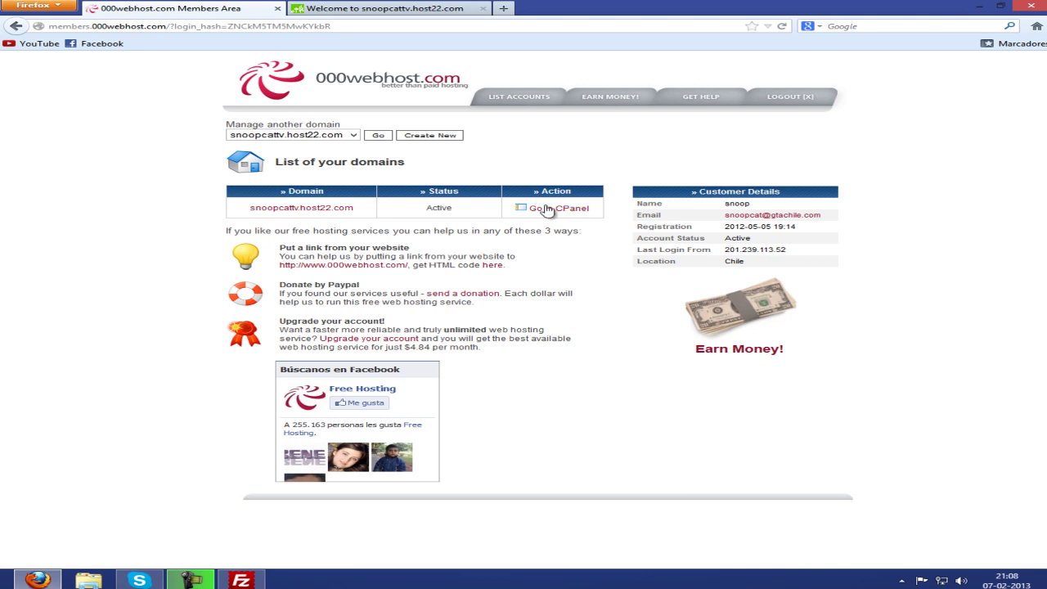
click(545, 209)
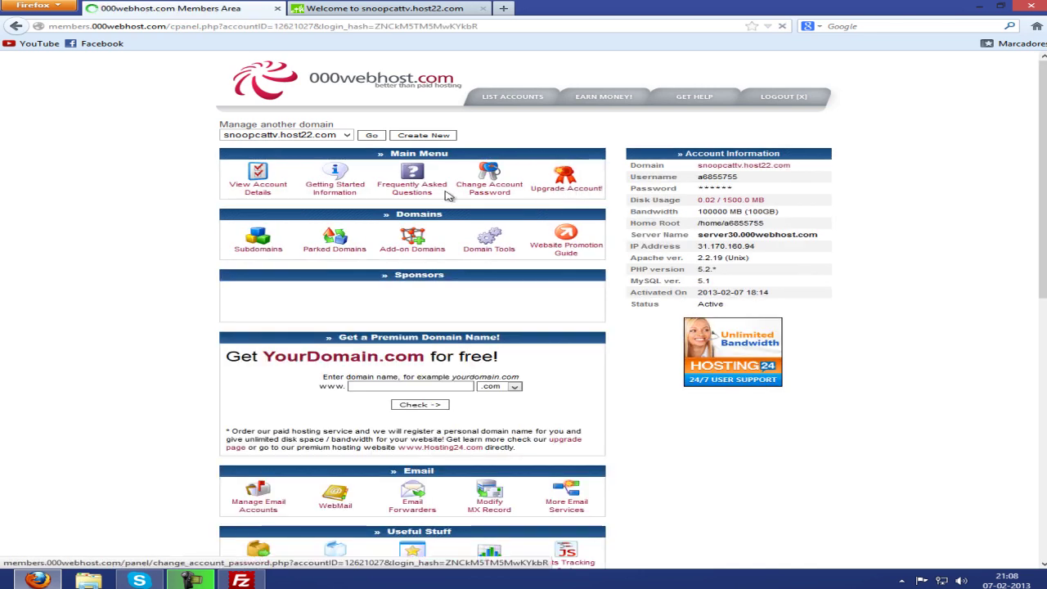
scroll(155, 191, down, 5)
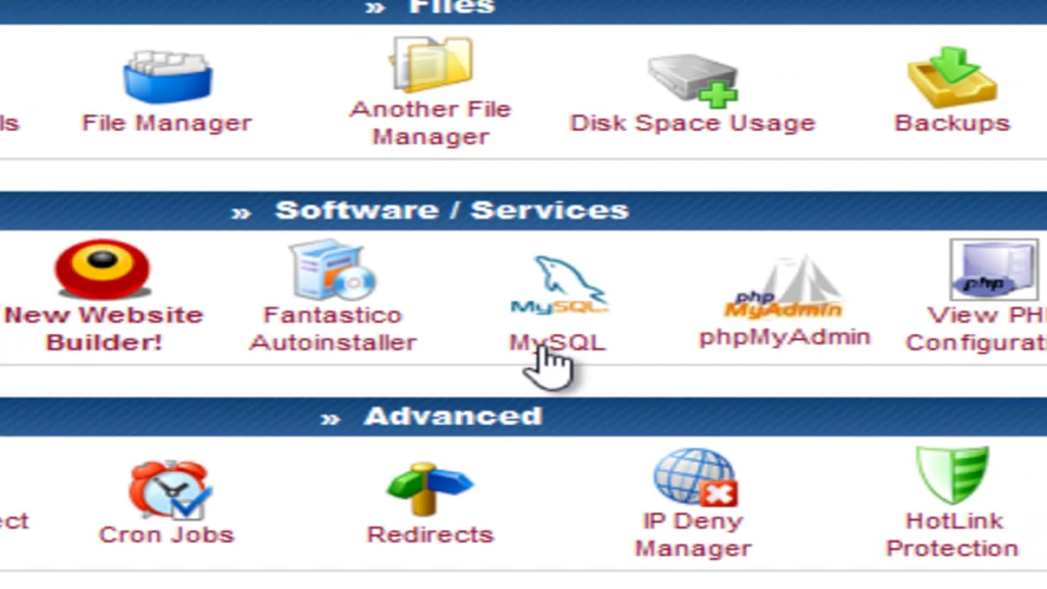
click(591, 360)
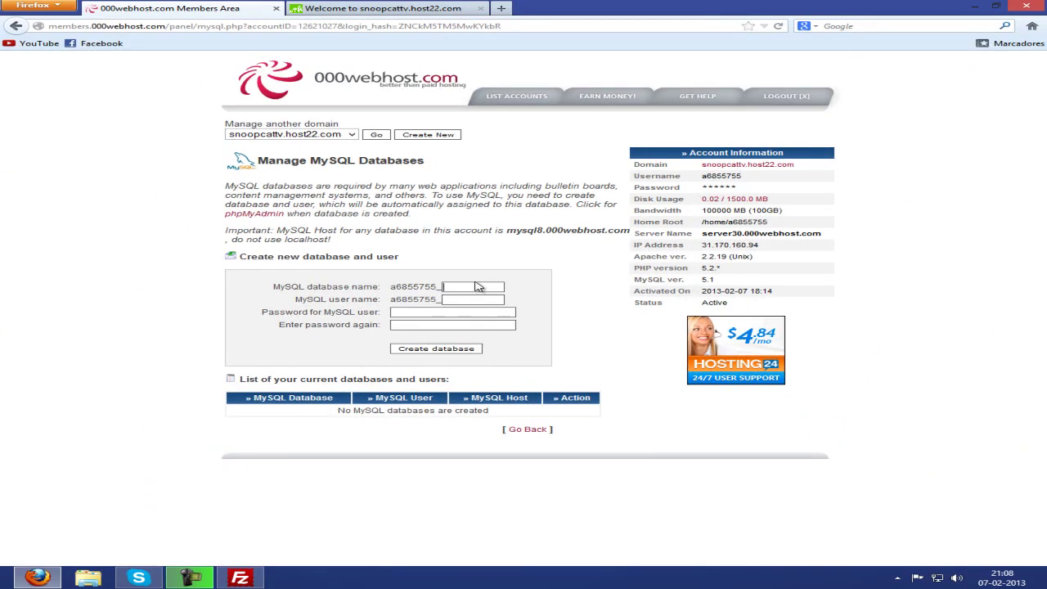
Enter foro as database and user name, fill both password fields, and submit.
click(465, 287)
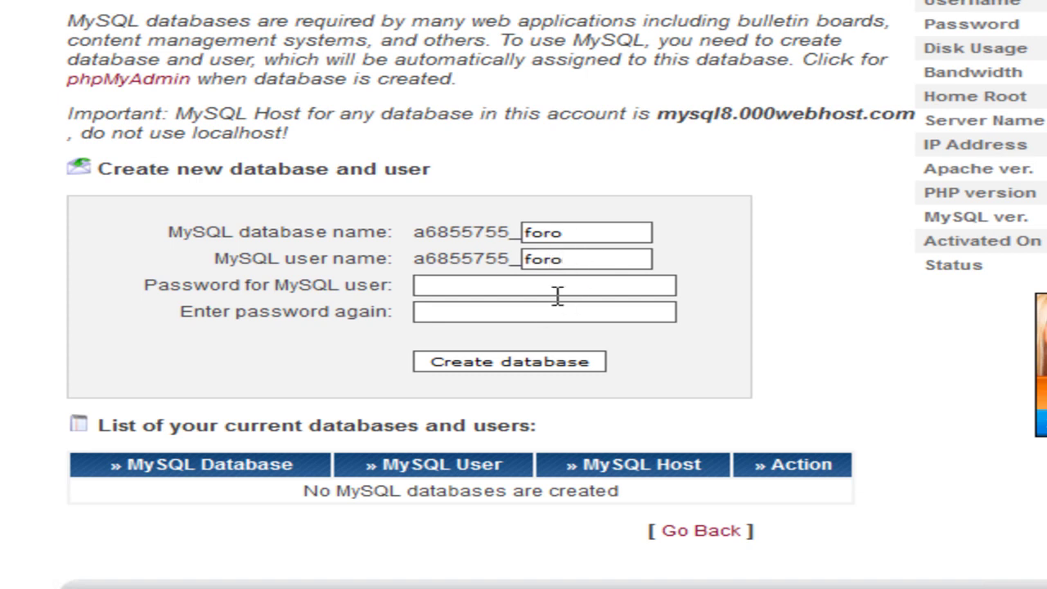
drag(148, 288, 420, 289)
click(464, 295)
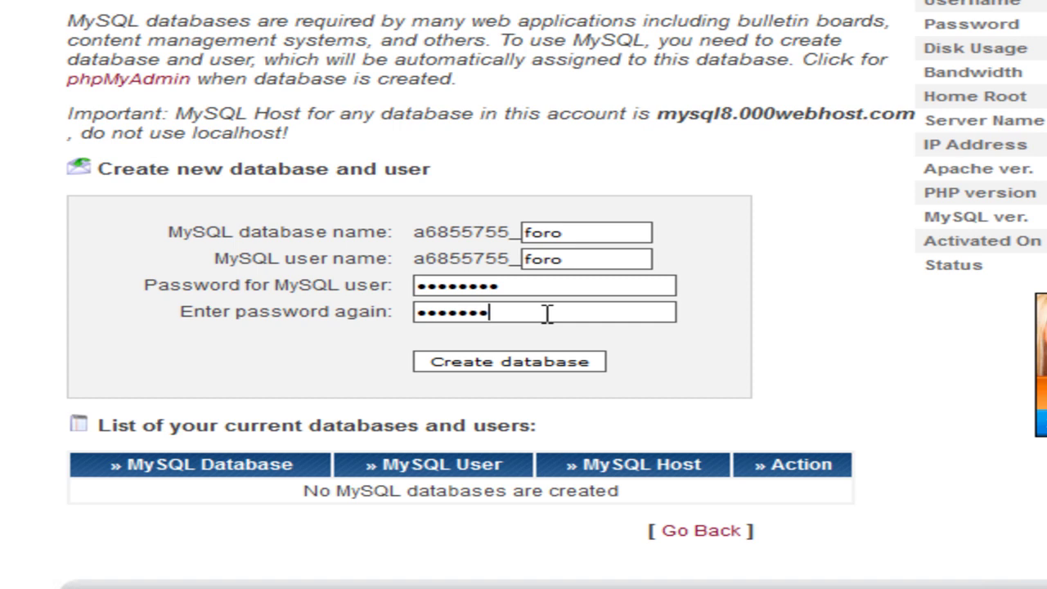
click(523, 368)
key(Tab)
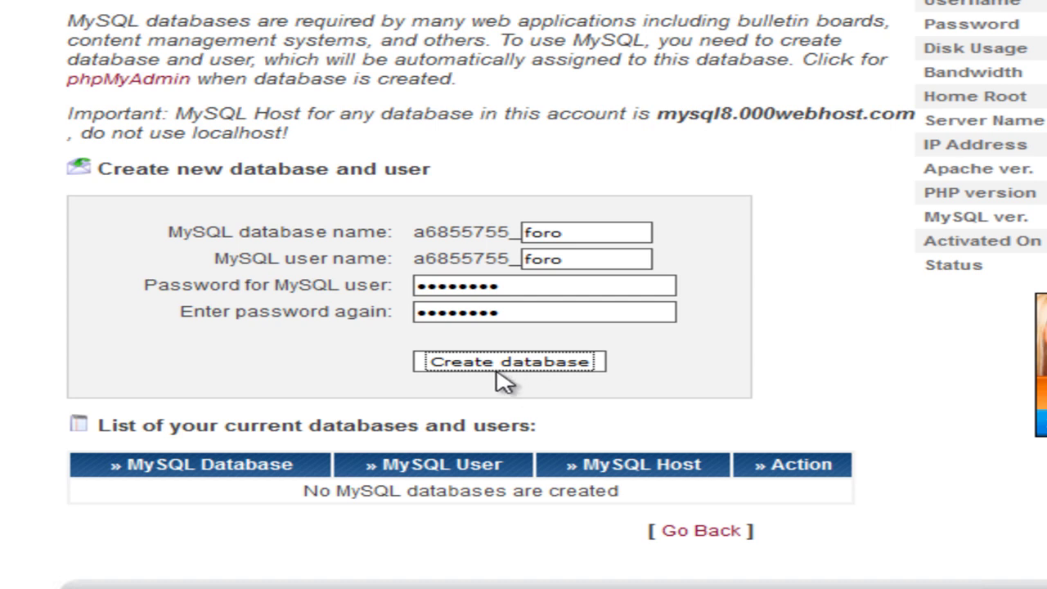
click(555, 368)
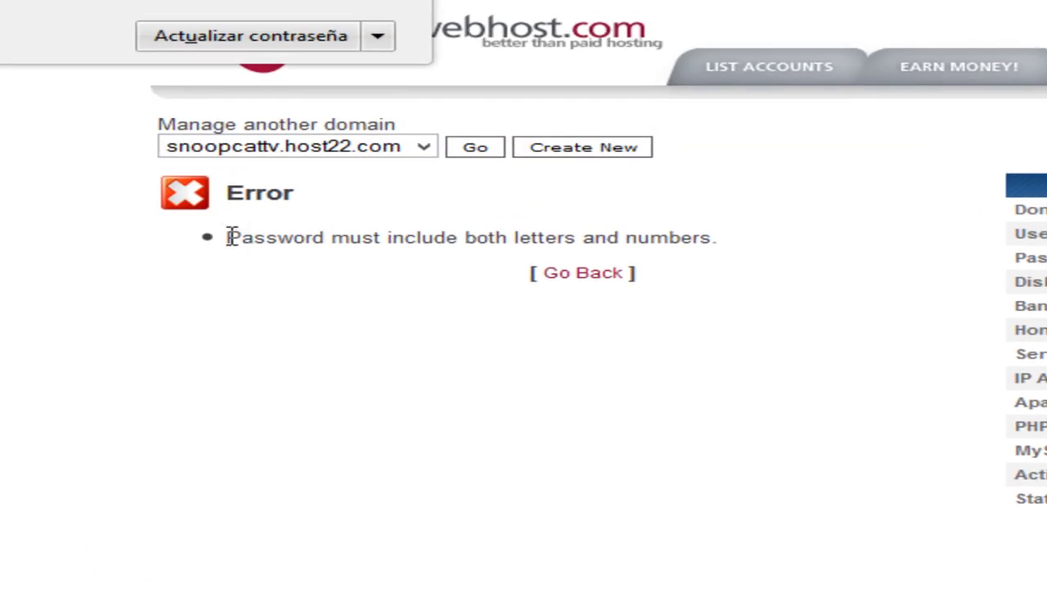
Go back after the letters-and-numbers error, retype the password and create the foro database.
drag(232, 238, 753, 264)
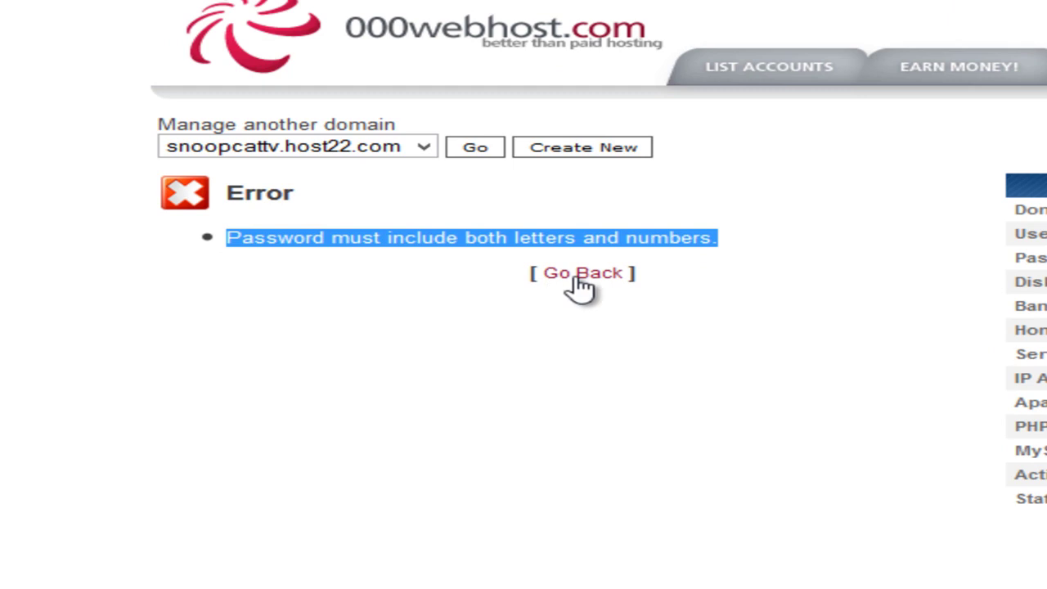
click(580, 278)
drag(439, 373, 190, 368)
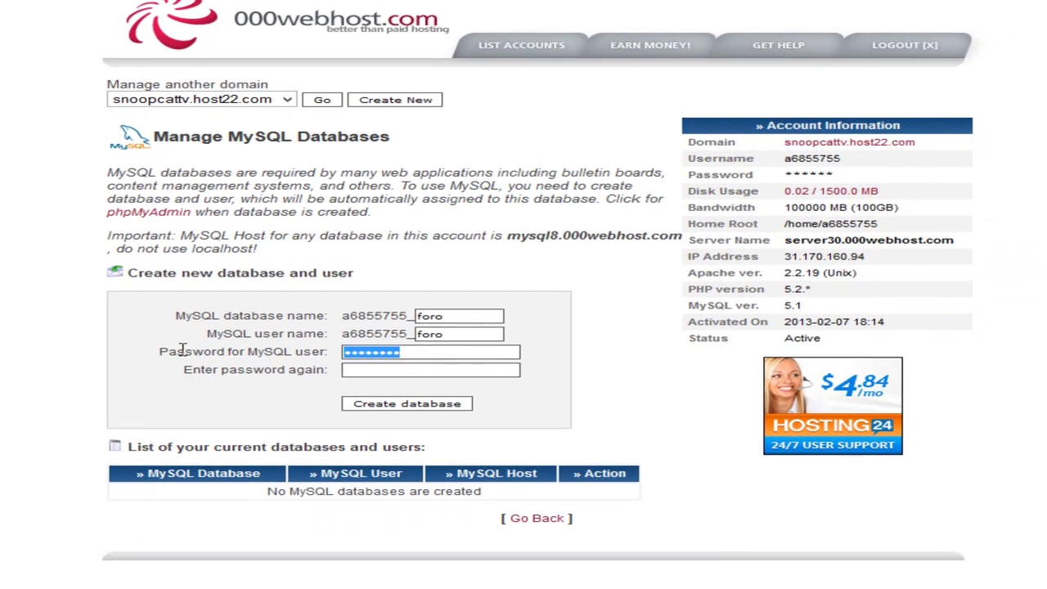
text(fo)
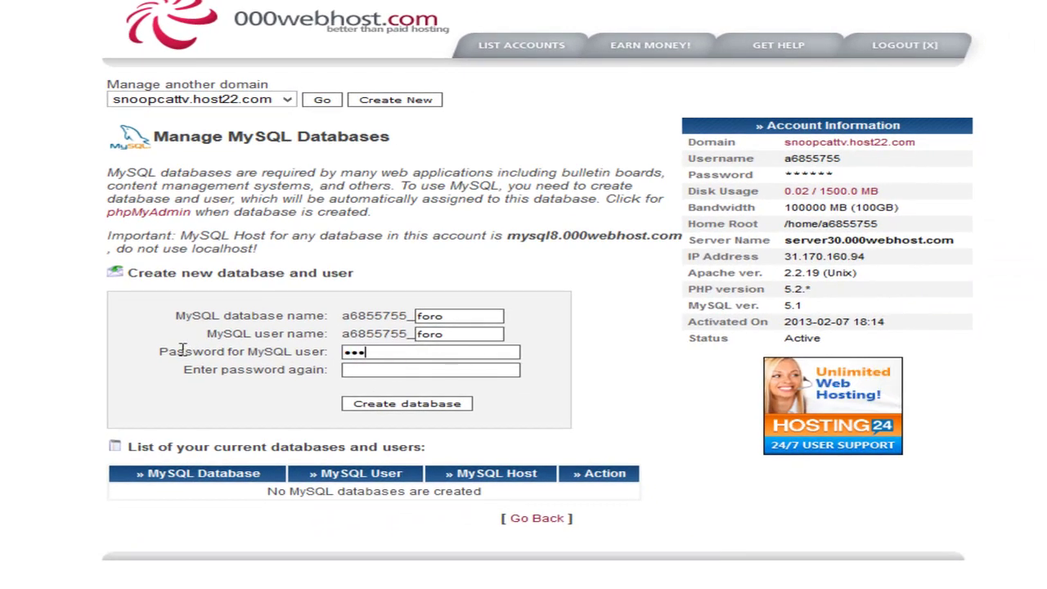
text(•)
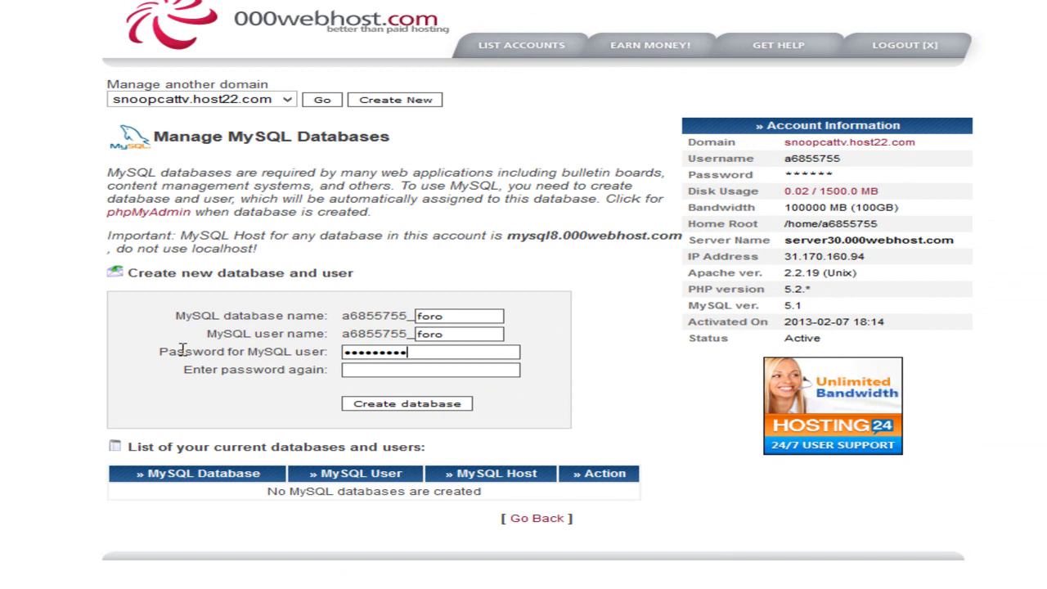
text(••)
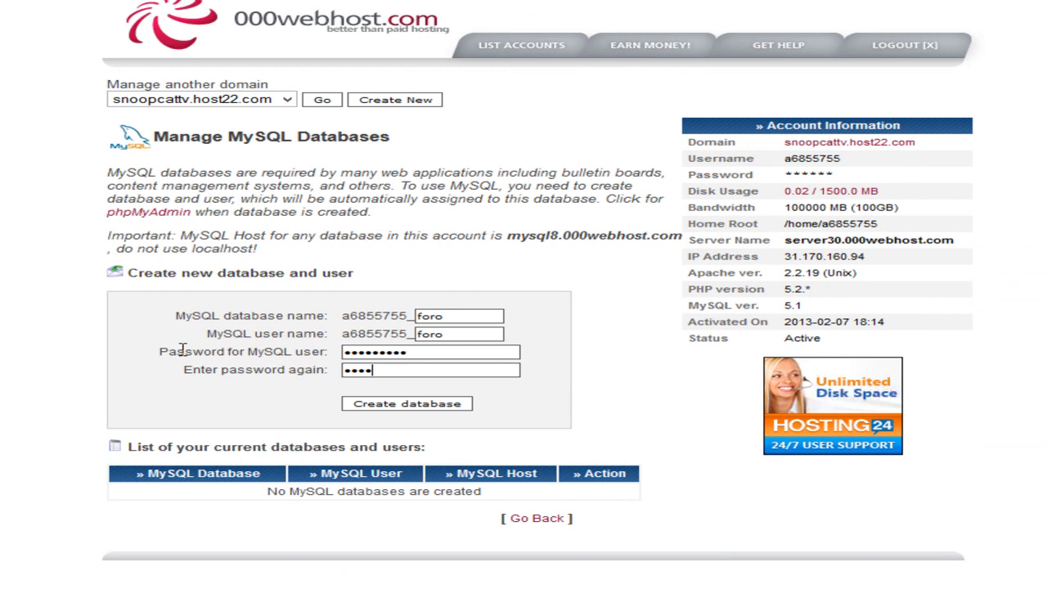
text(•)
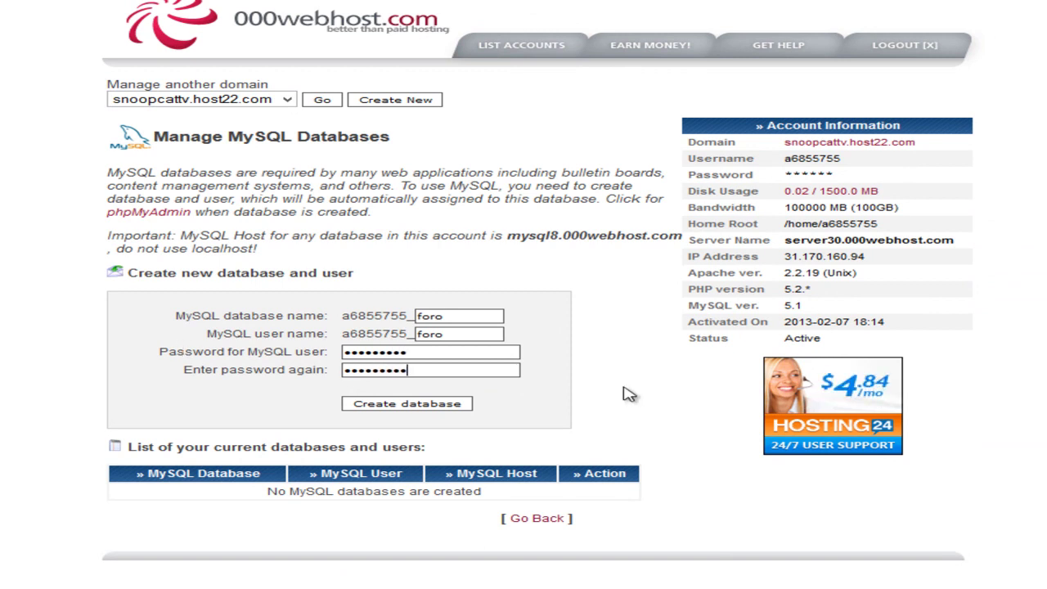
click(431, 406)
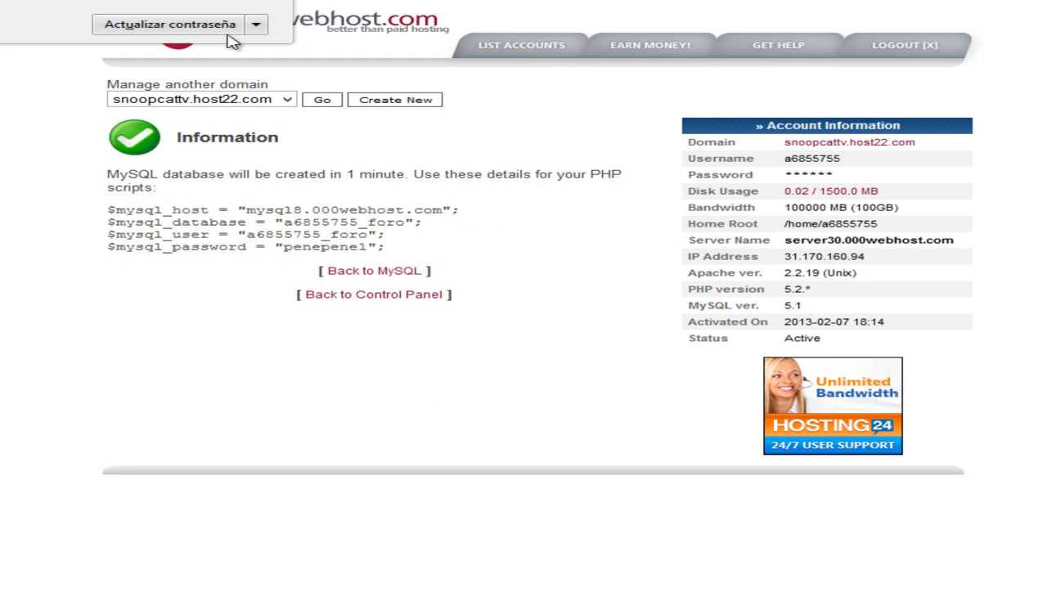
Dismiss Firefox's password prompt and select the mysql_host value mysql8.000webhost.com.
click(204, 25)
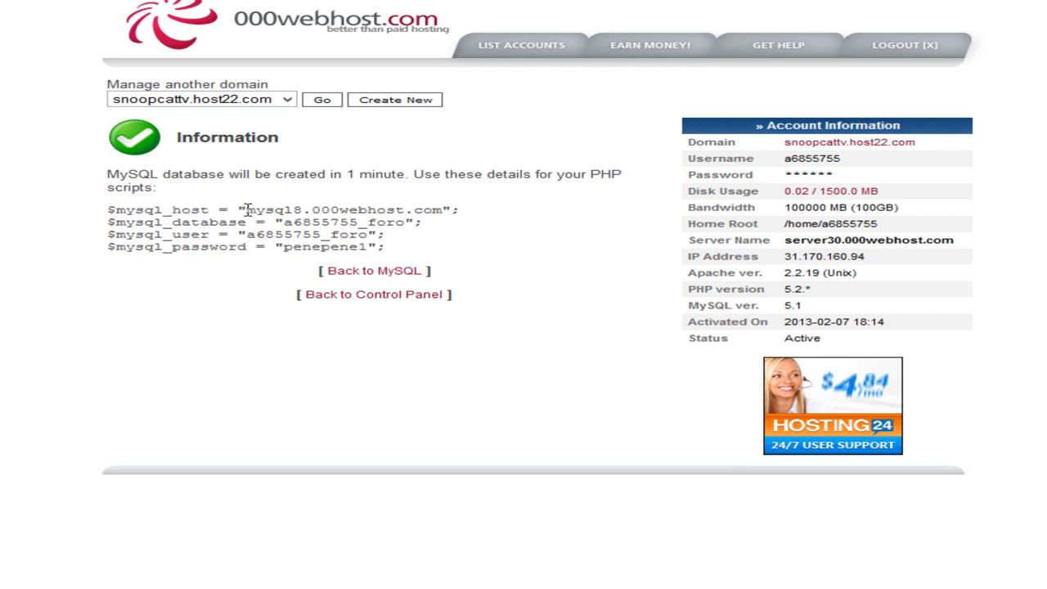
drag(246, 209, 303, 211)
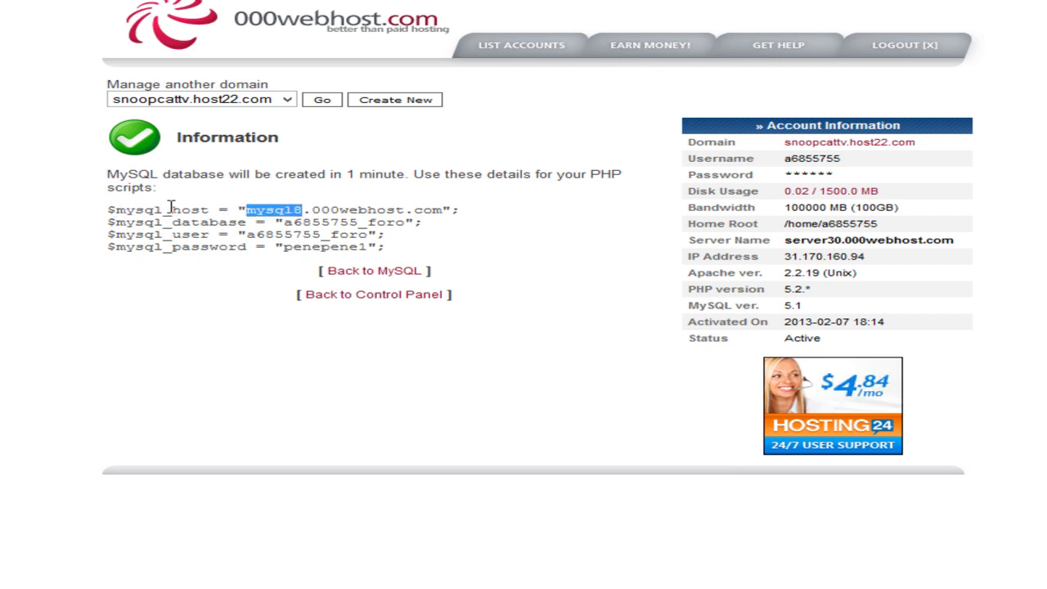
drag(115, 210, 442, 210)
key(ctrl+c)
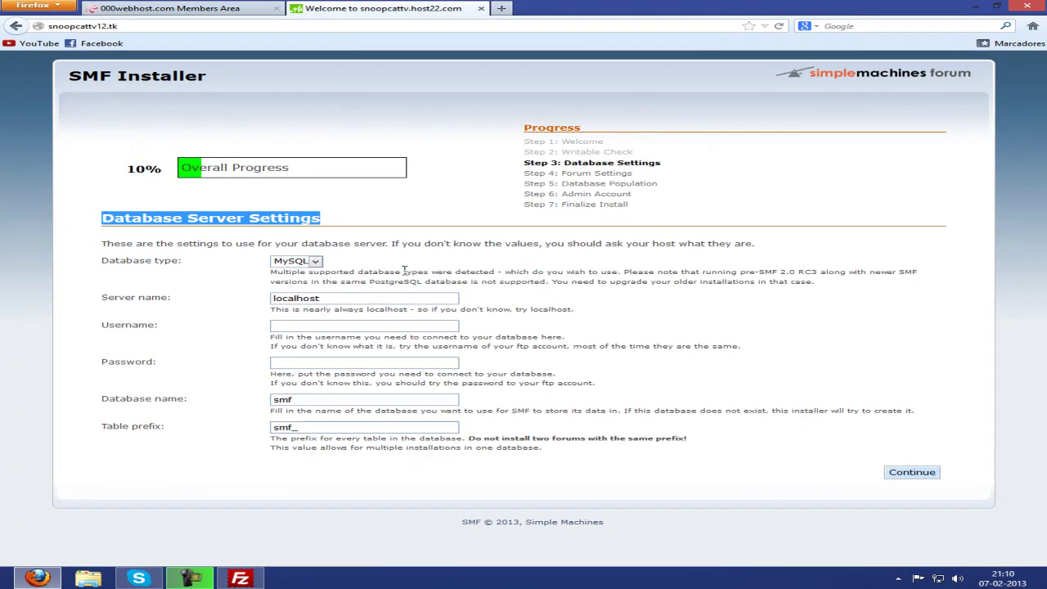
Replace localhost with mysql8.000webhost.com, then enter the foro database user and password.
drag(356, 302, 264, 296)
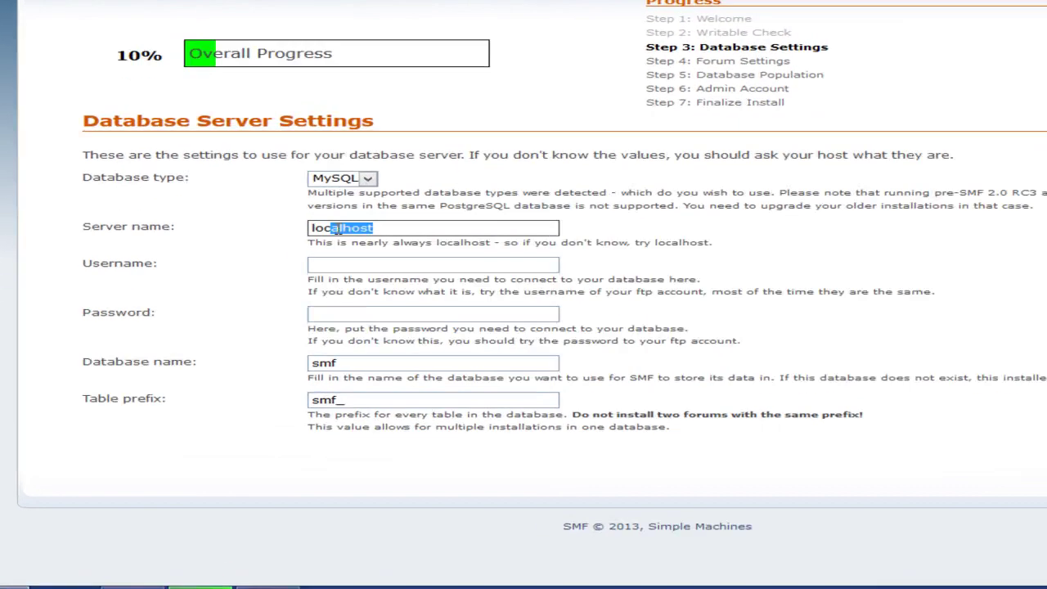
key(ctrl+v)
drag(591, 137, 673, 133)
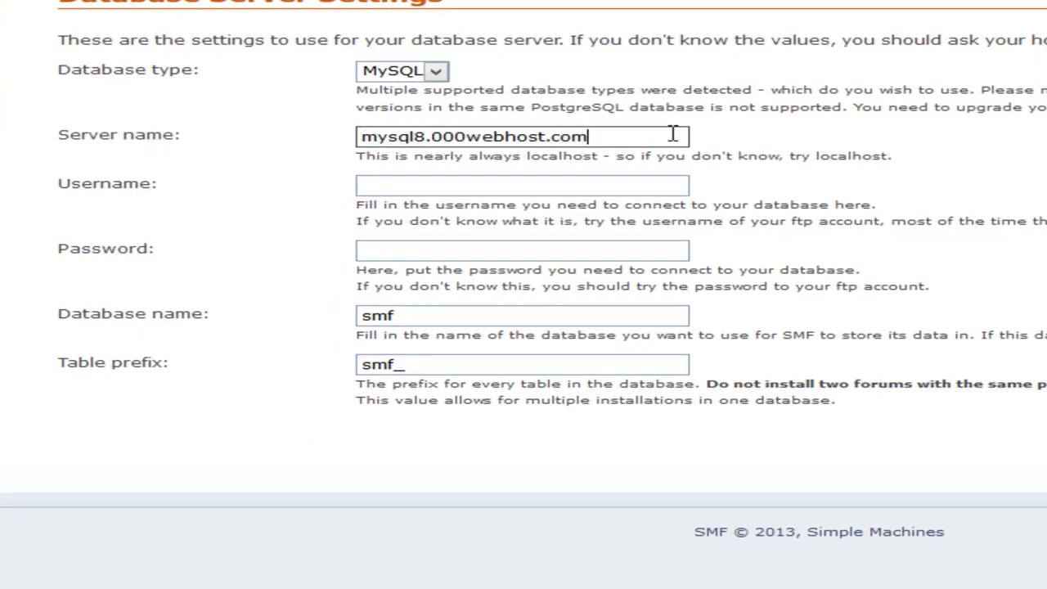
key(alt+Tab)
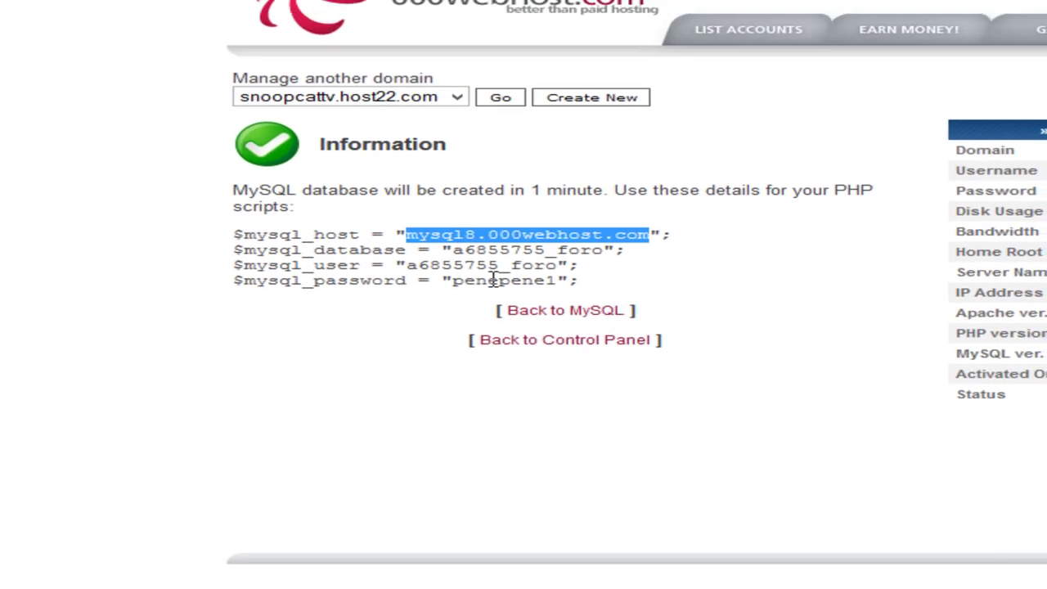
drag(451, 266, 603, 265)
key(ctrl+c)
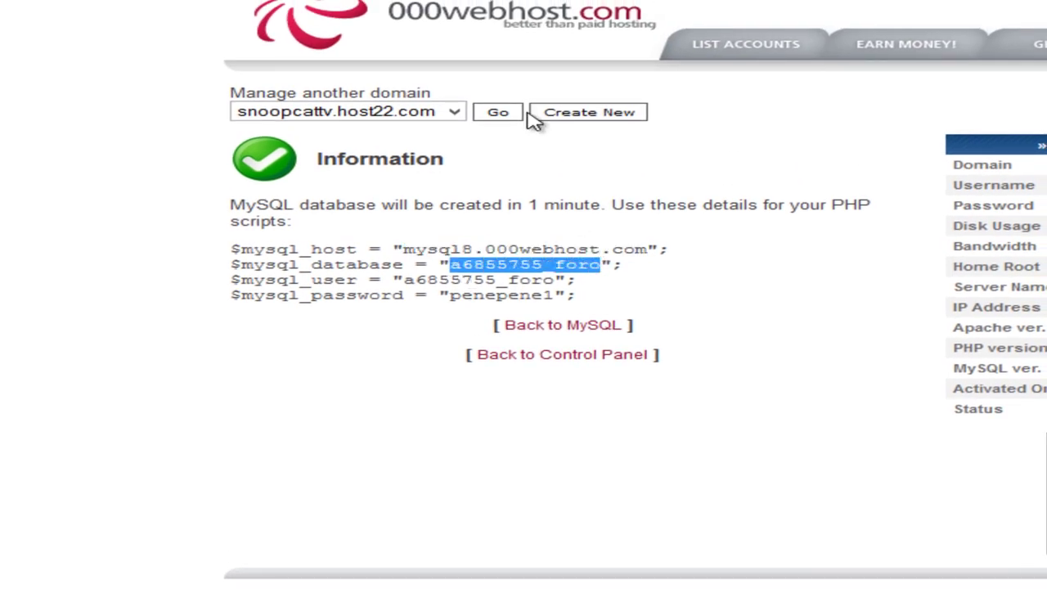
key(alt+Tab)
click(403, 448)
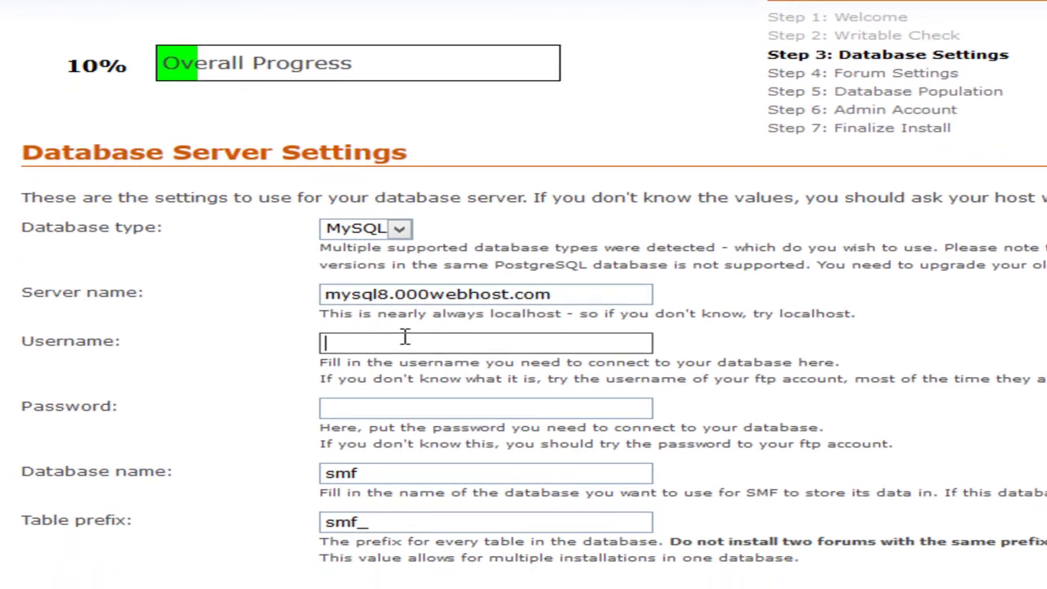
key(ctrl+v)
click(397, 399)
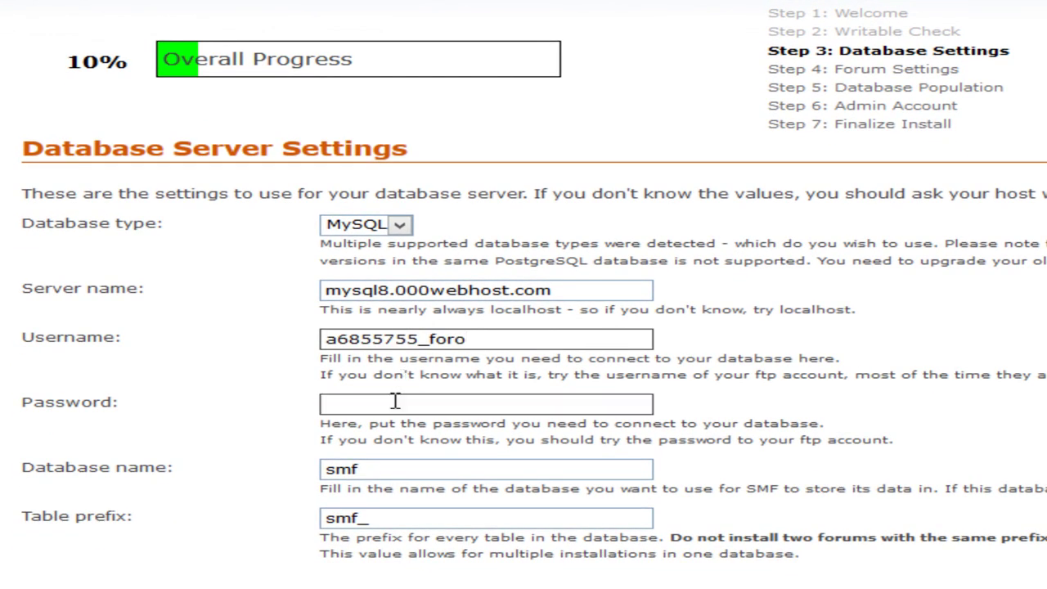
click(391, 403)
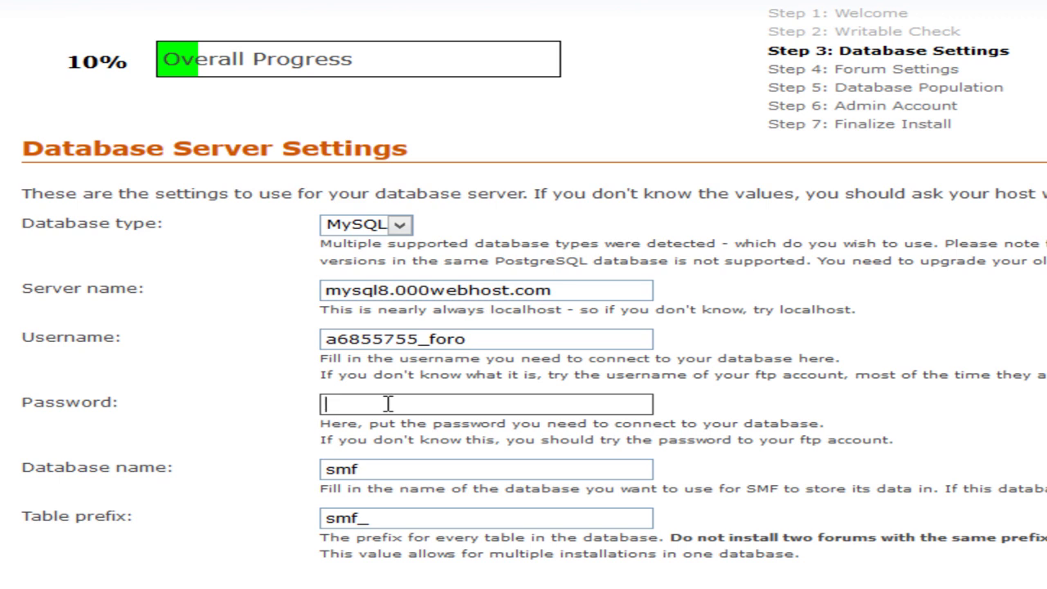
text(••••)
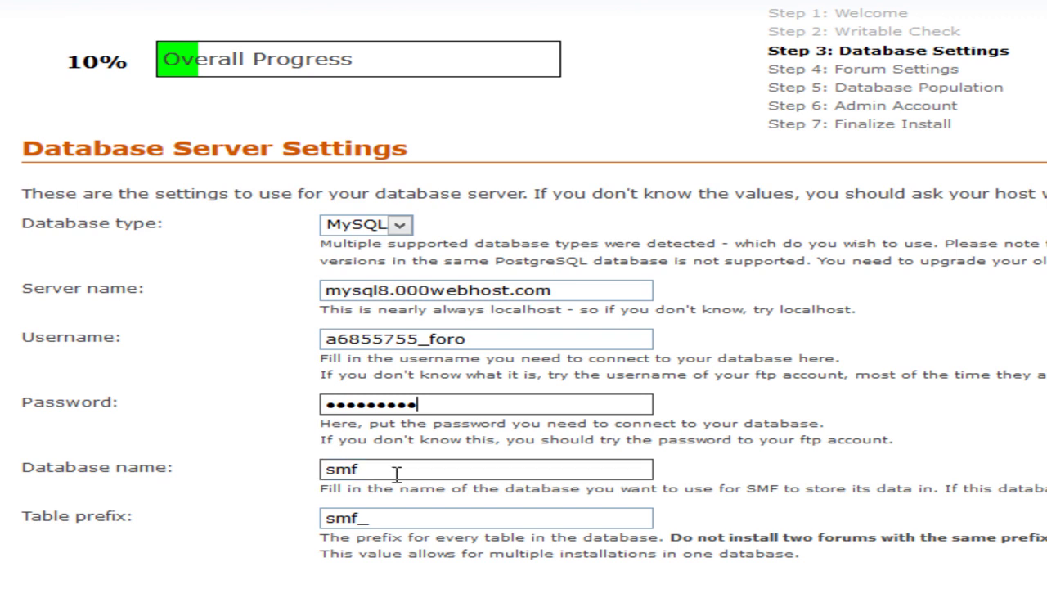
Replace the default smf database name with the foro database name and submit.
drag(499, 339, 323, 337)
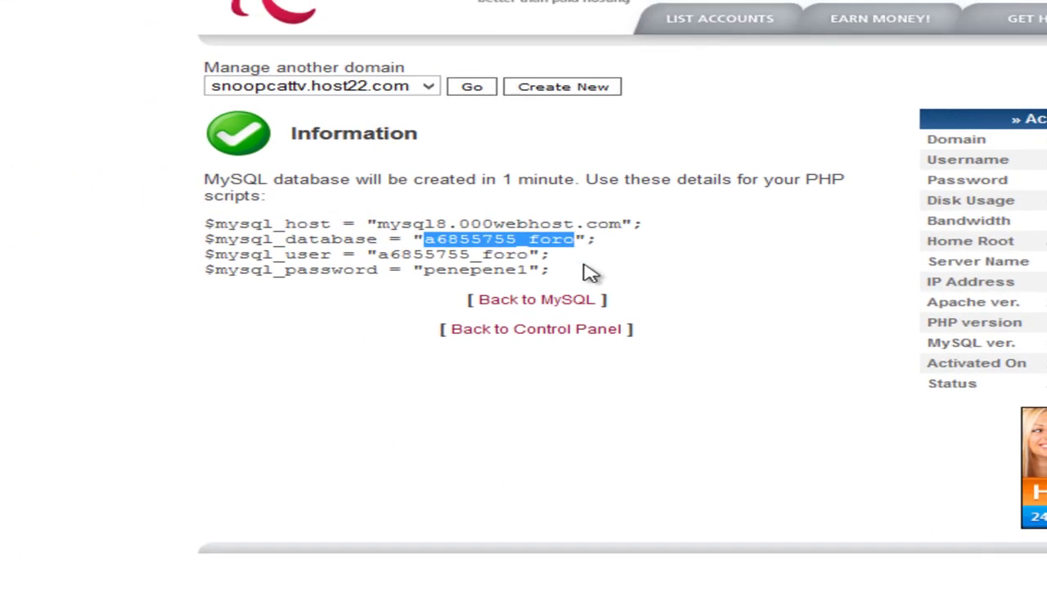
click(583, 183)
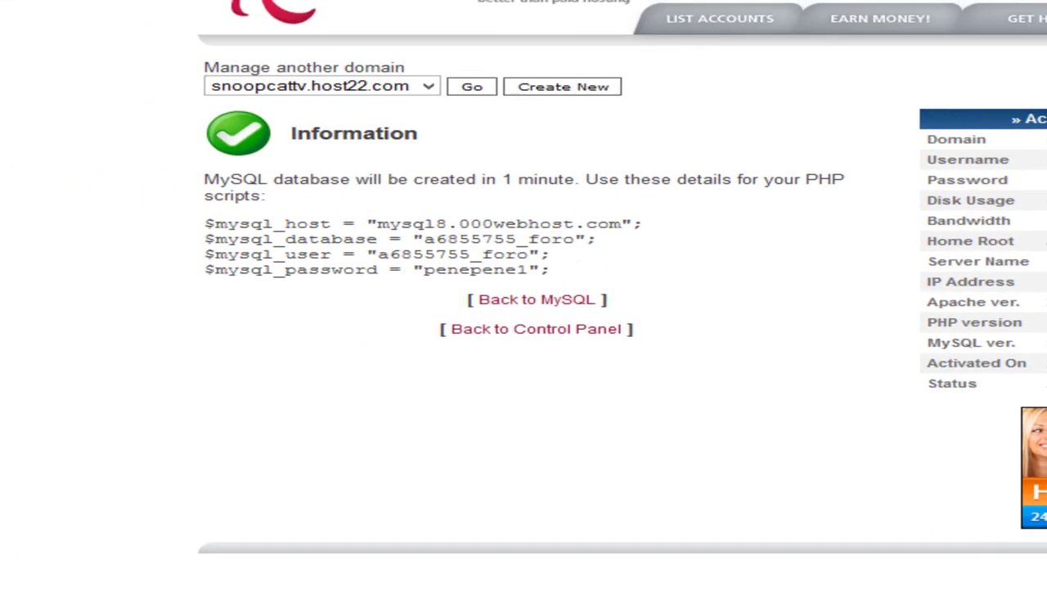
drag(376, 254, 530, 256)
key(ctrl+c)
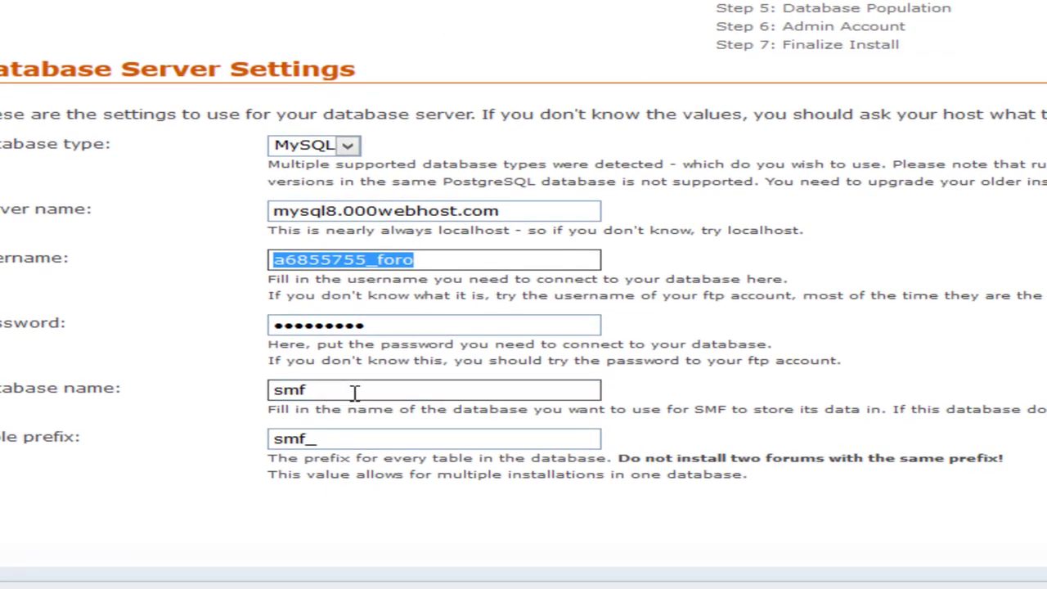
double_click(365, 391)
key(ctrl+v)
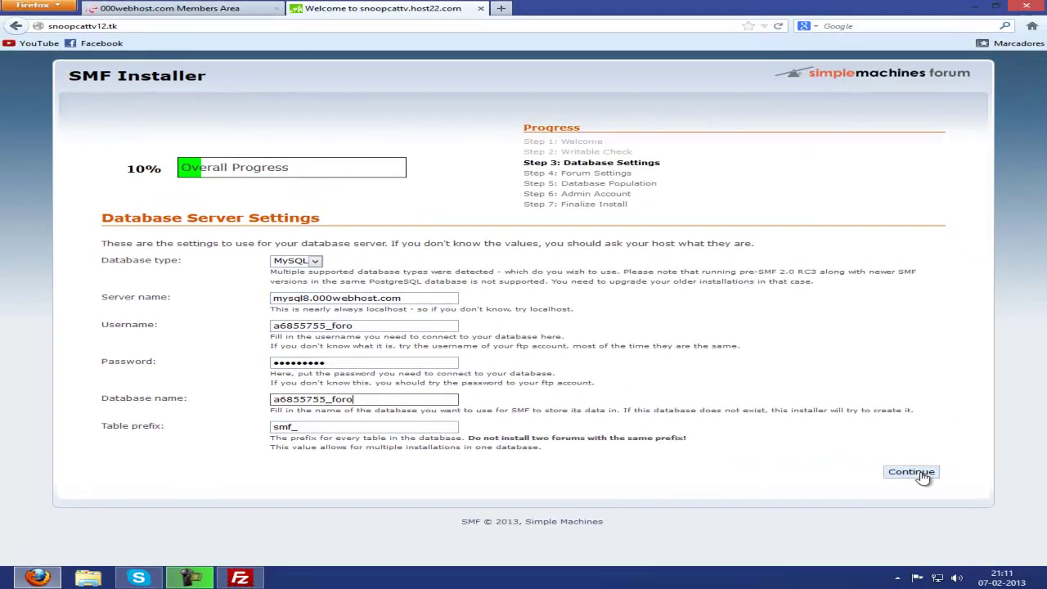
click(928, 477)
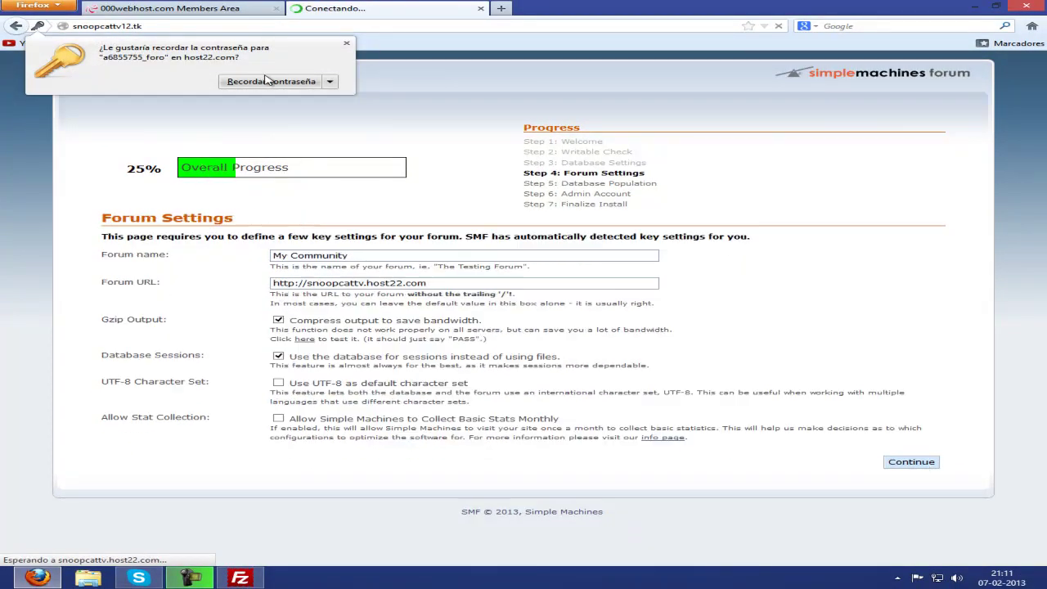
Replace the forum name 'My Community' with 'SnoopcatTv Youtube videos'.
click(346, 43)
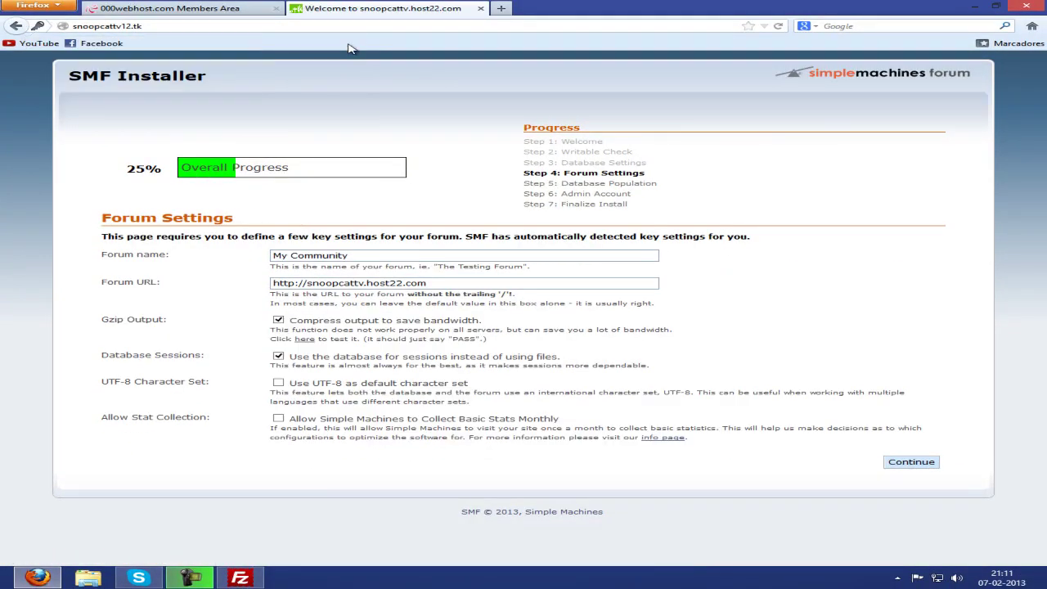
triple_click(409, 256)
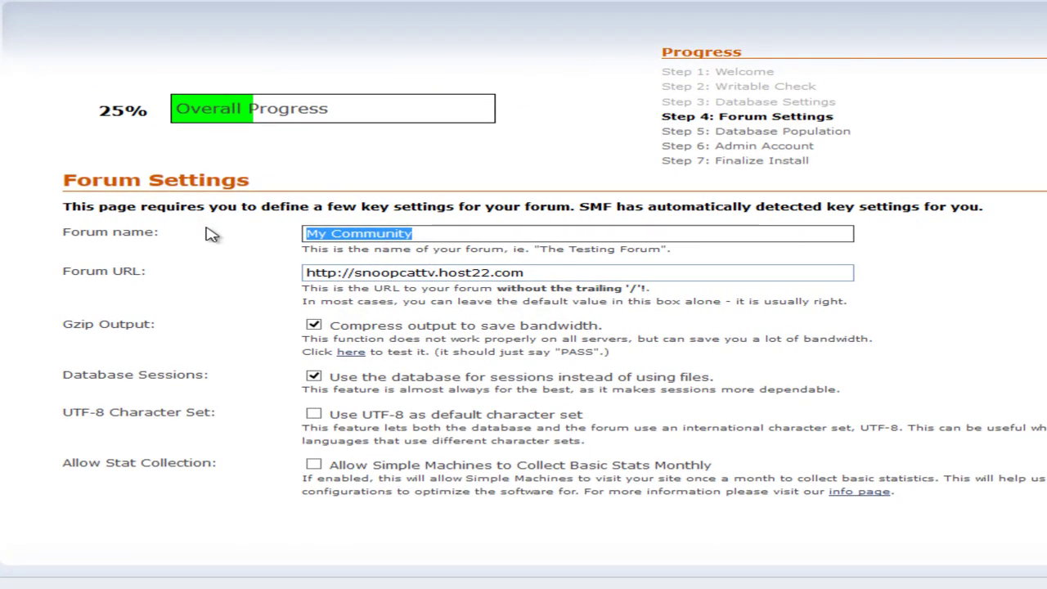
key(BackSpace)
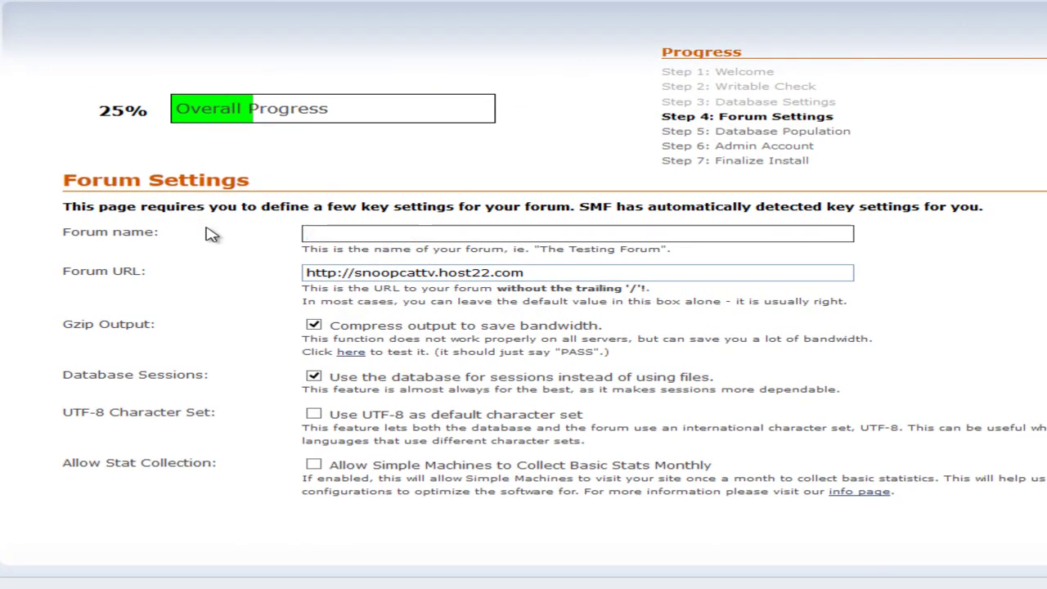
text(Snoopcat)
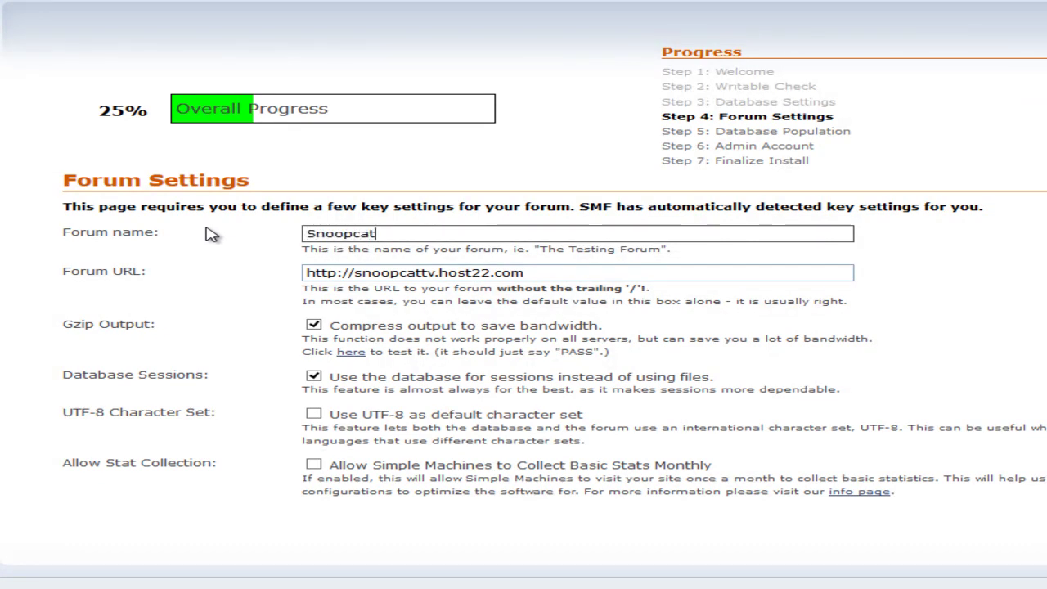
key(BackSpace)
key(BackSpace)
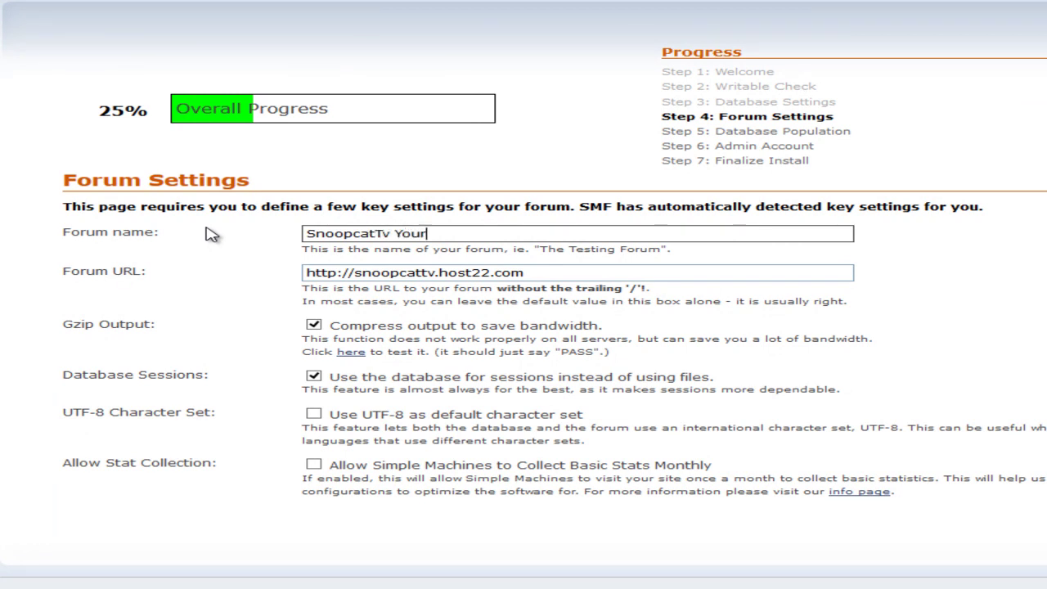
key(BackSpace)
text(tube)
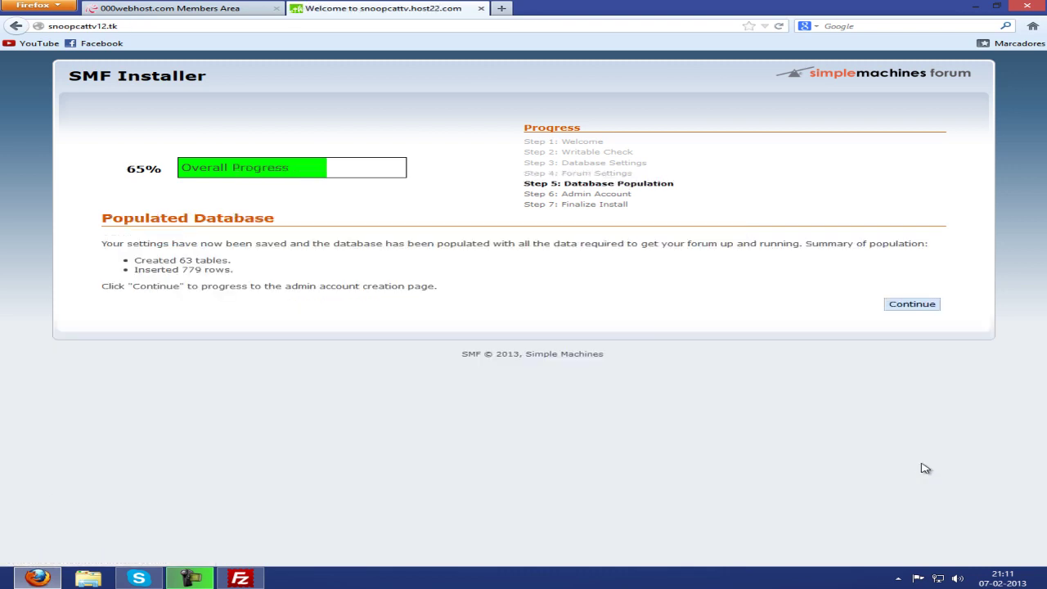
Continue to Create Your Account and enter admin username 'snoopcat' with its password.
drag(98, 220, 303, 223)
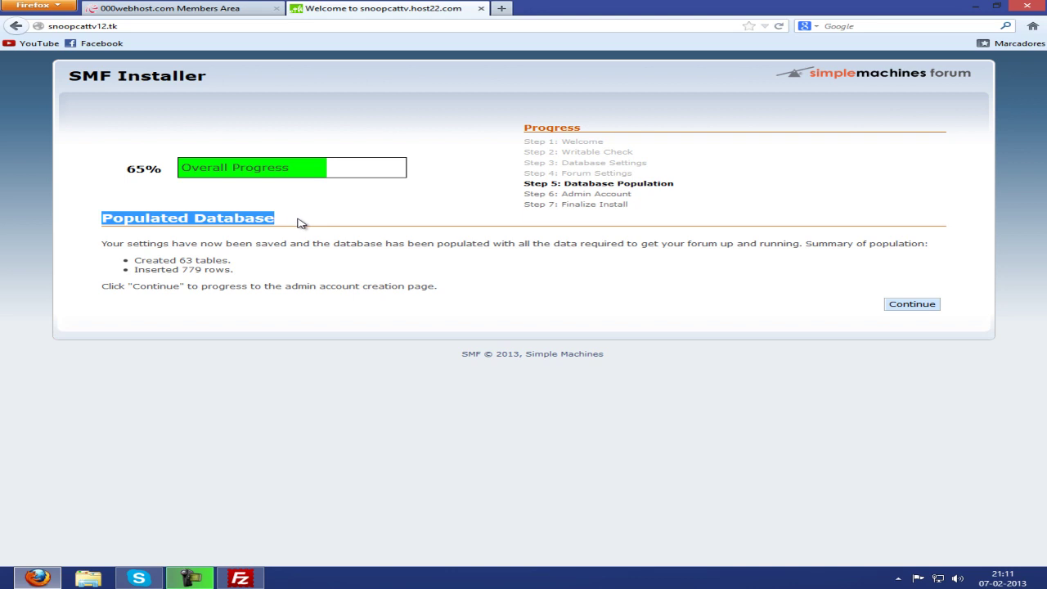
click(912, 308)
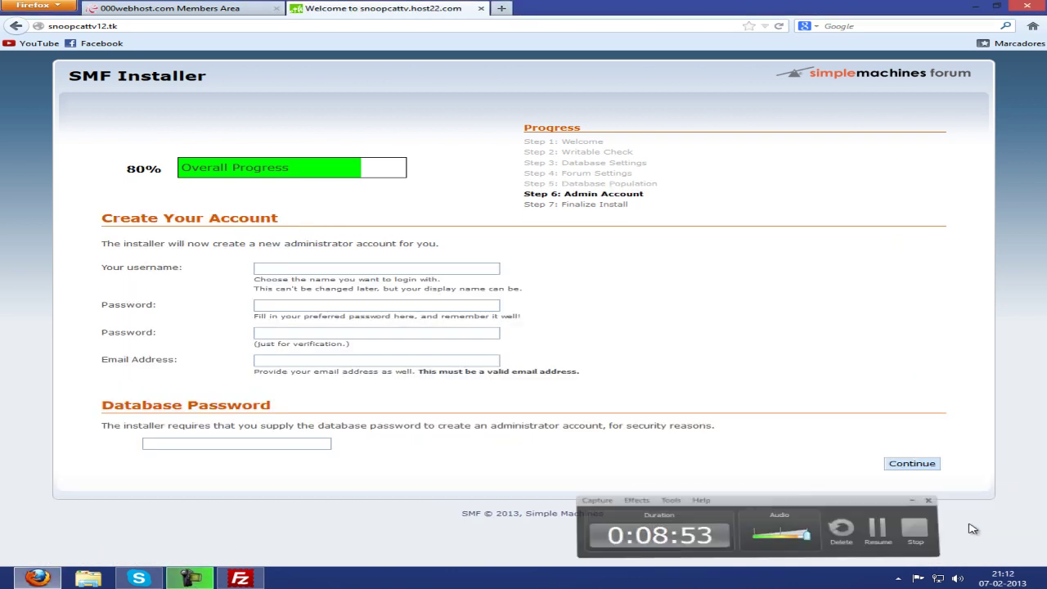
click(381, 271)
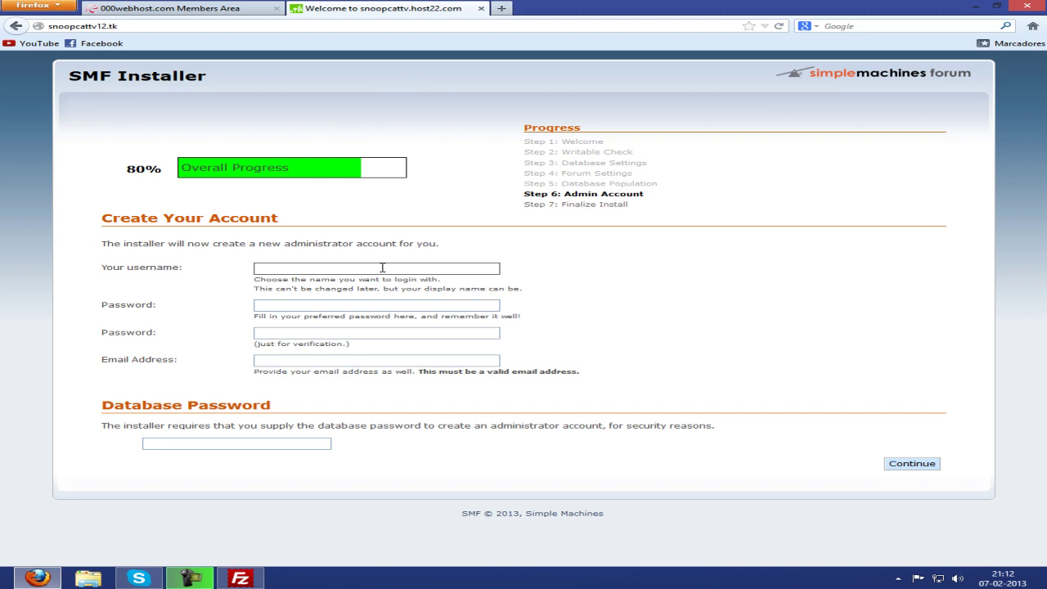
text(snoopcat)
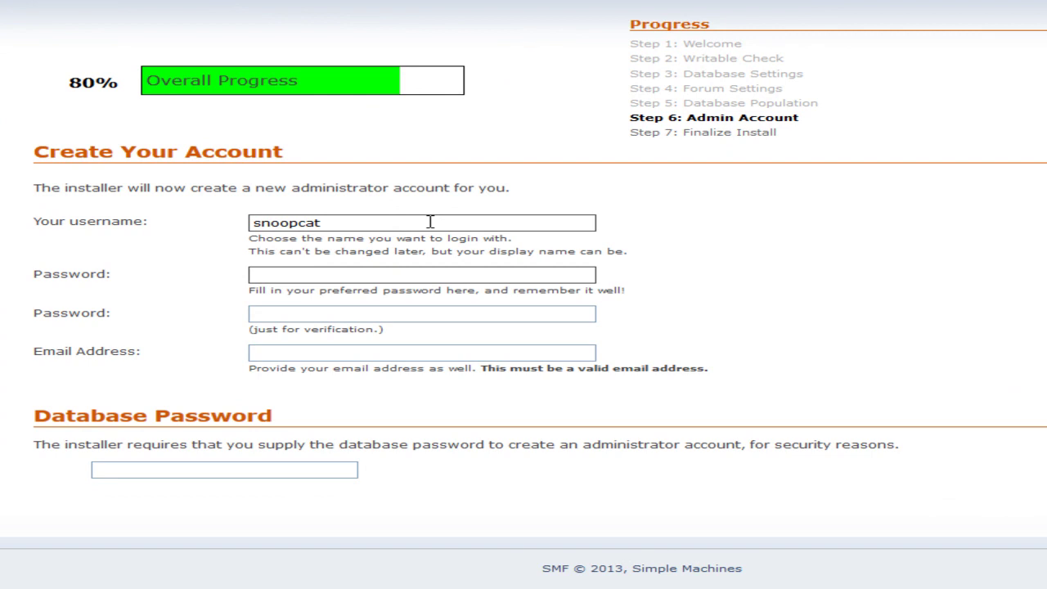
key(Tab)
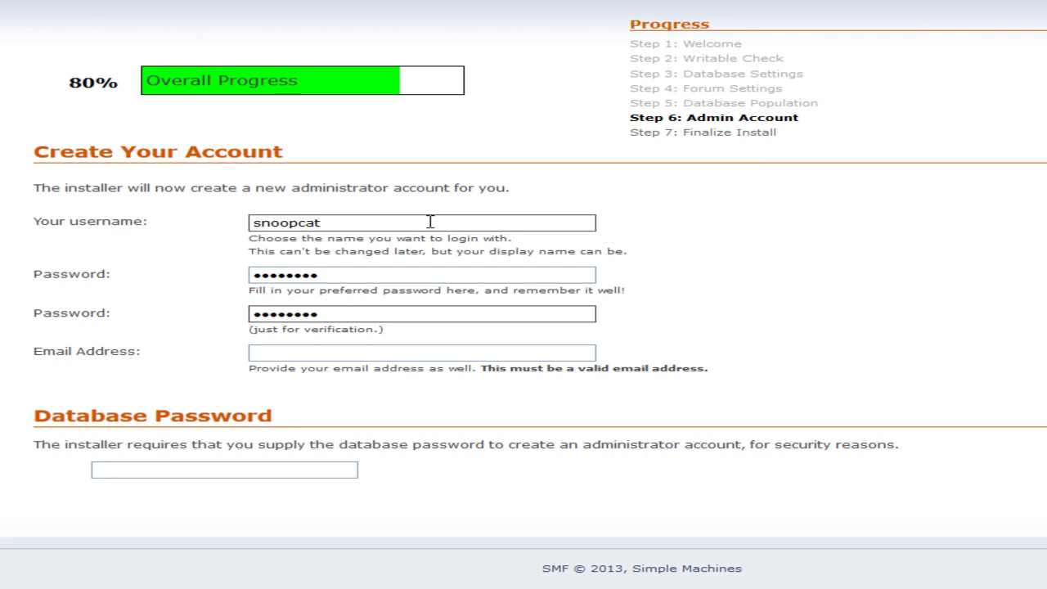
key(Tab)
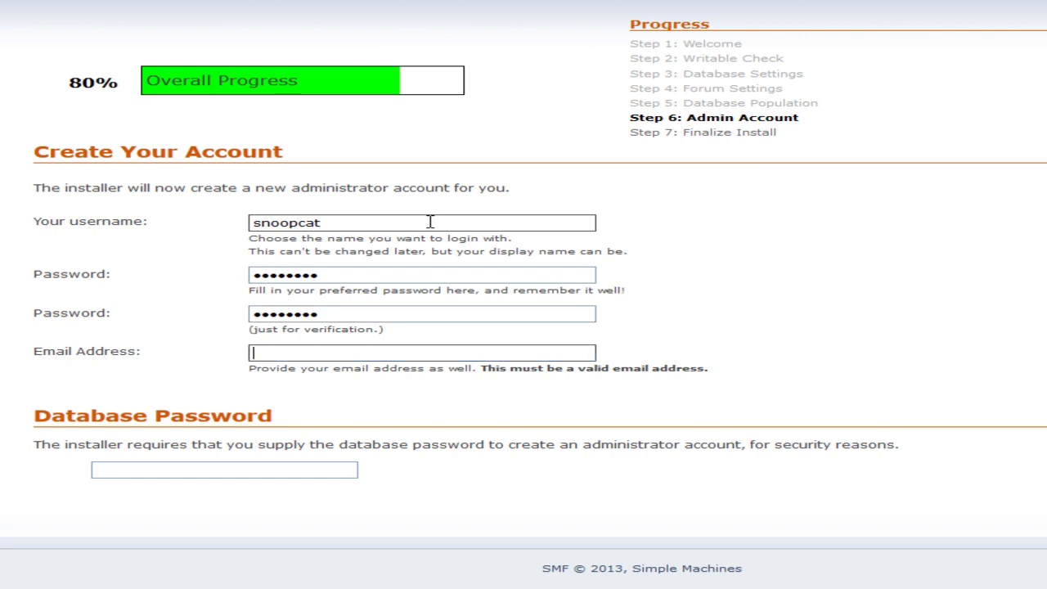
Fill in the admin e-mail and the MySQL database password, then submit the account.
text(sno)
click(379, 369)
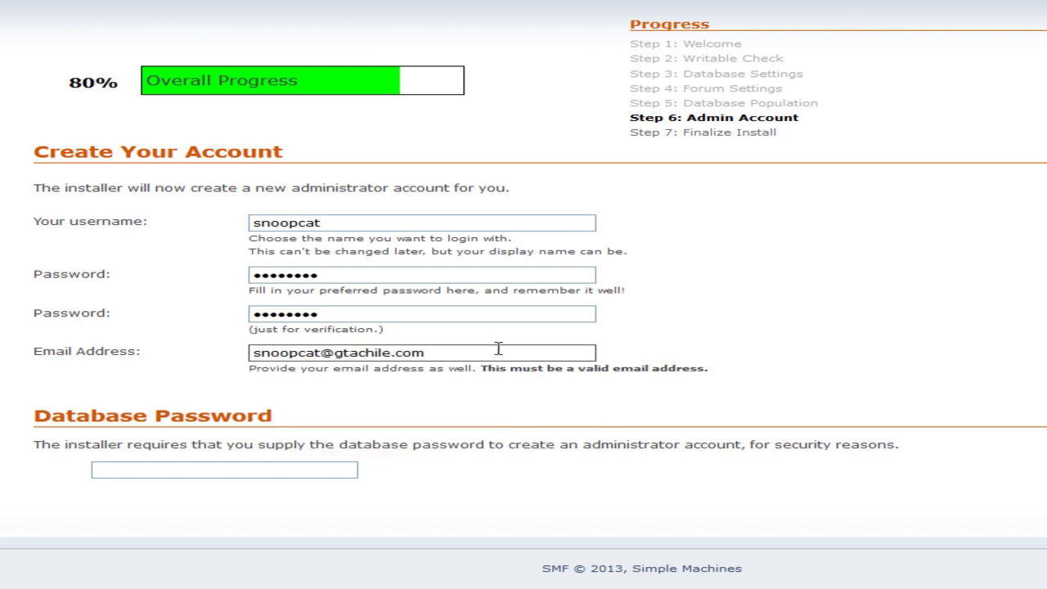
click(164, 472)
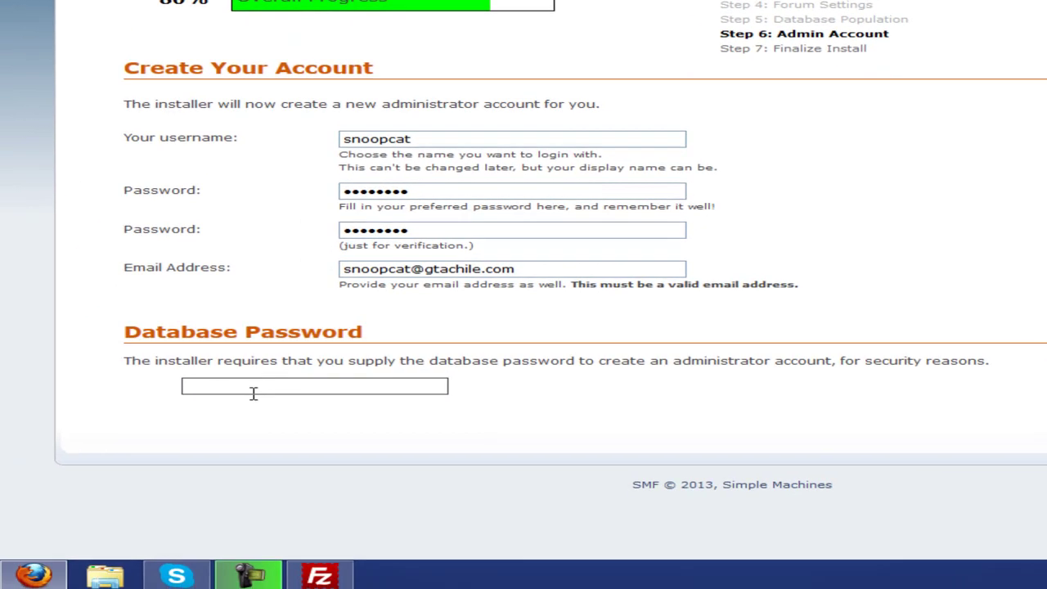
key(ctrl+Tab)
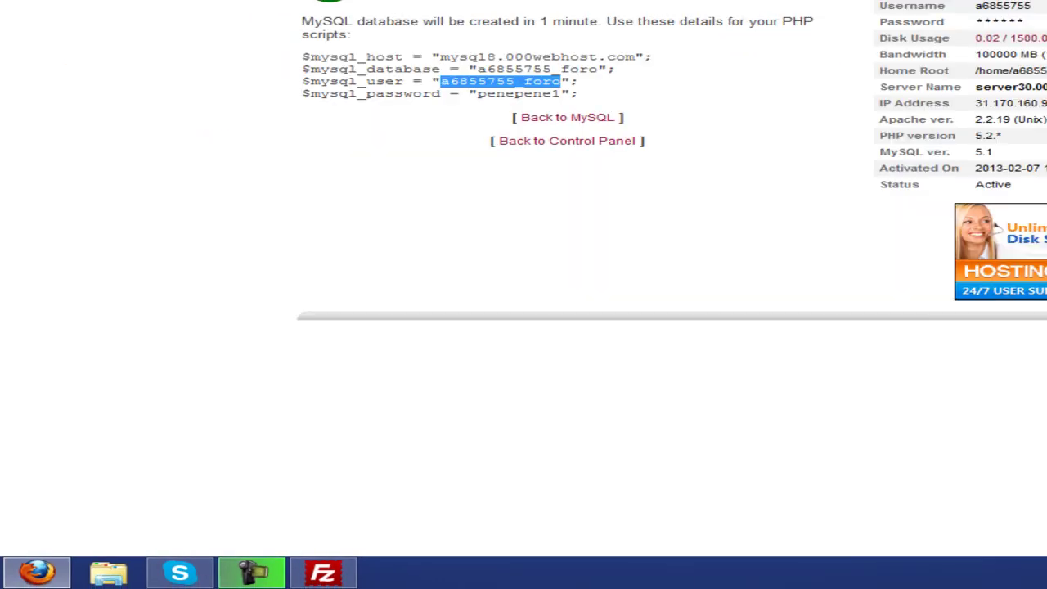
click(400, 90)
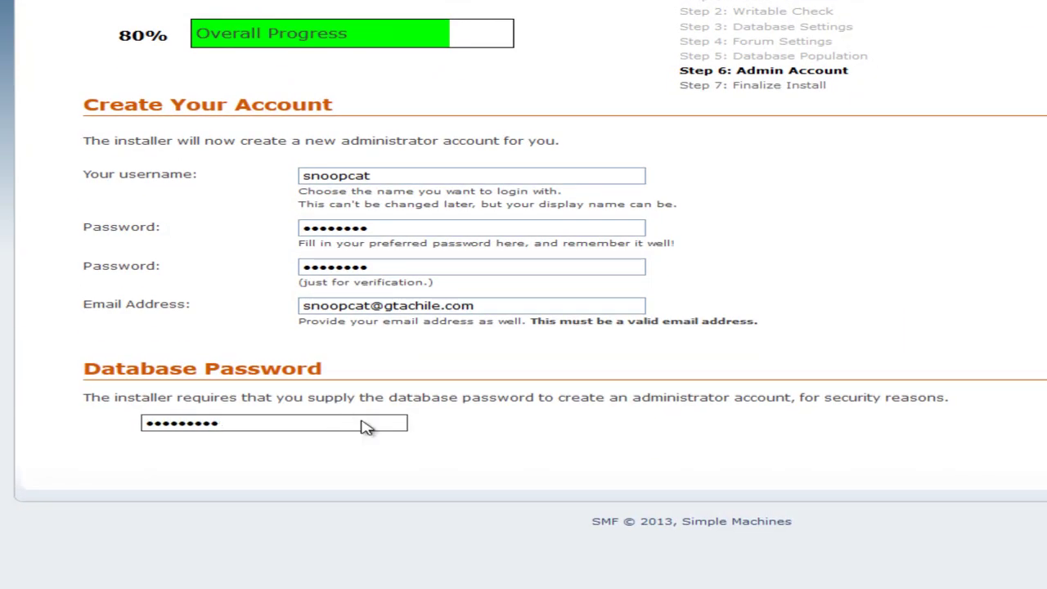
click(919, 466)
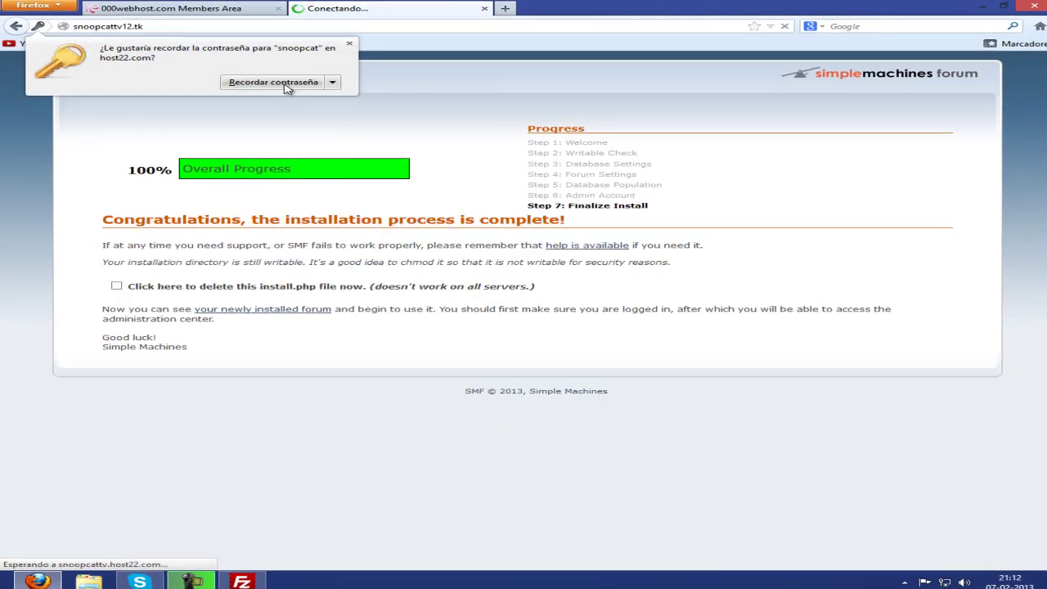
Tick the option to delete install.php and open the newly installed forum.
click(349, 43)
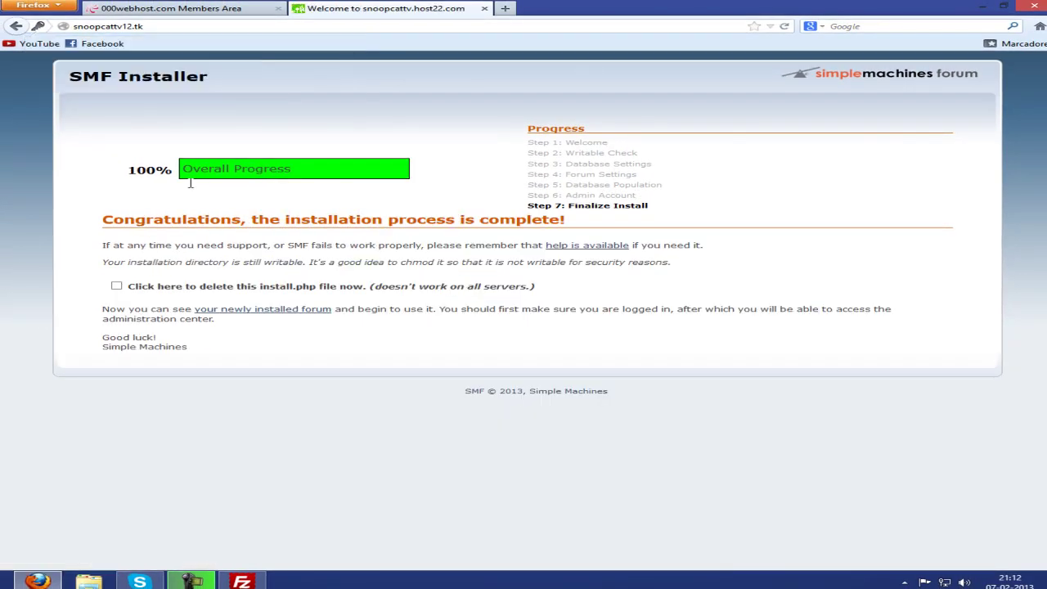
drag(101, 216, 395, 215)
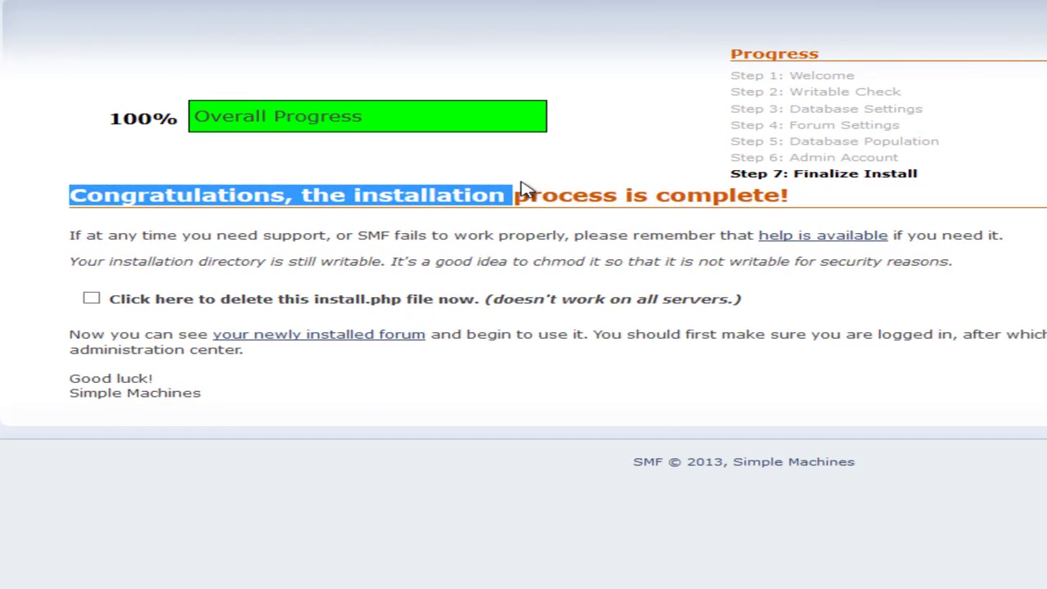
drag(524, 188, 879, 205)
click(878, 206)
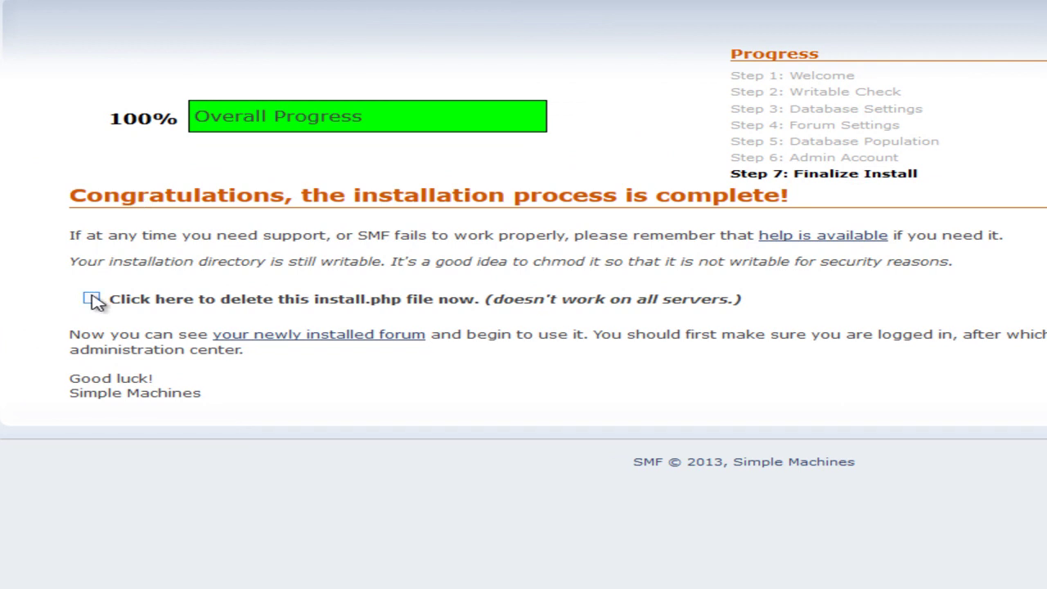
click(91, 300)
drag(110, 302, 205, 318)
click(270, 321)
drag(68, 337, 198, 334)
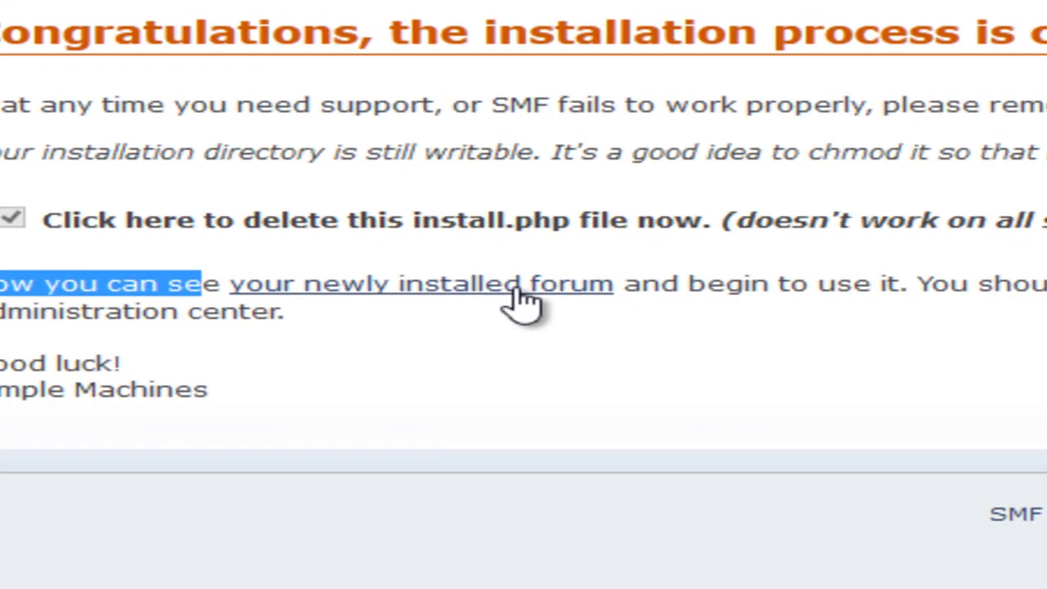
click(516, 293)
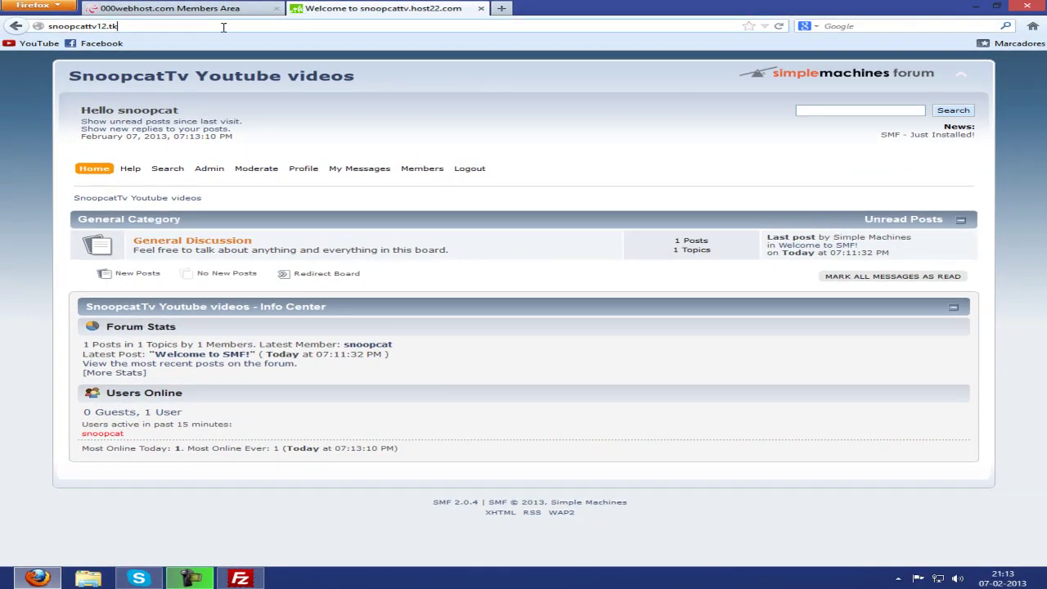
double_click(223, 27)
key(ctrl+c)
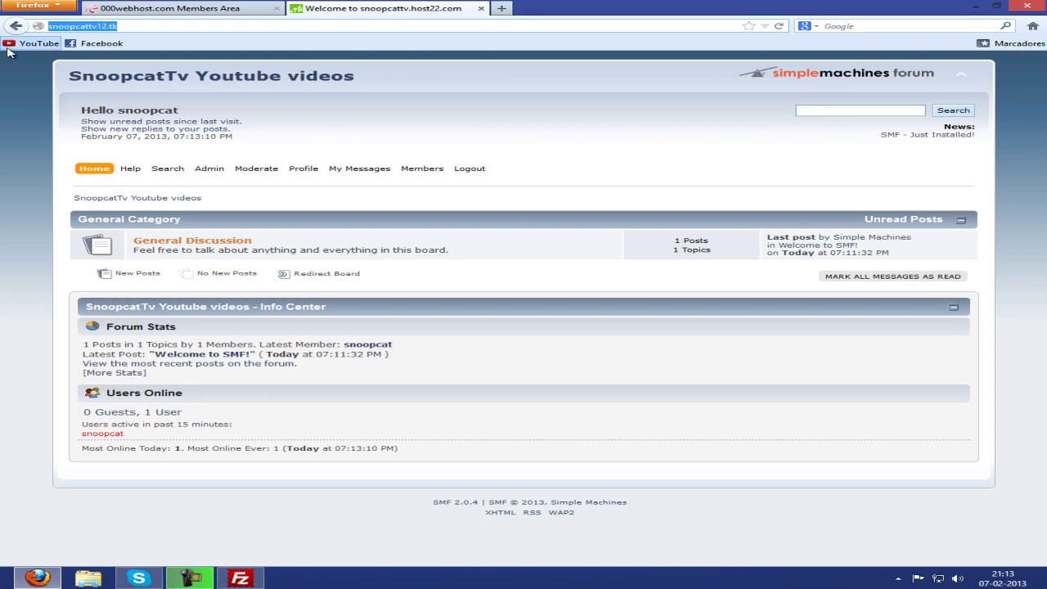
click(502, 8)
key(ctrl+v)
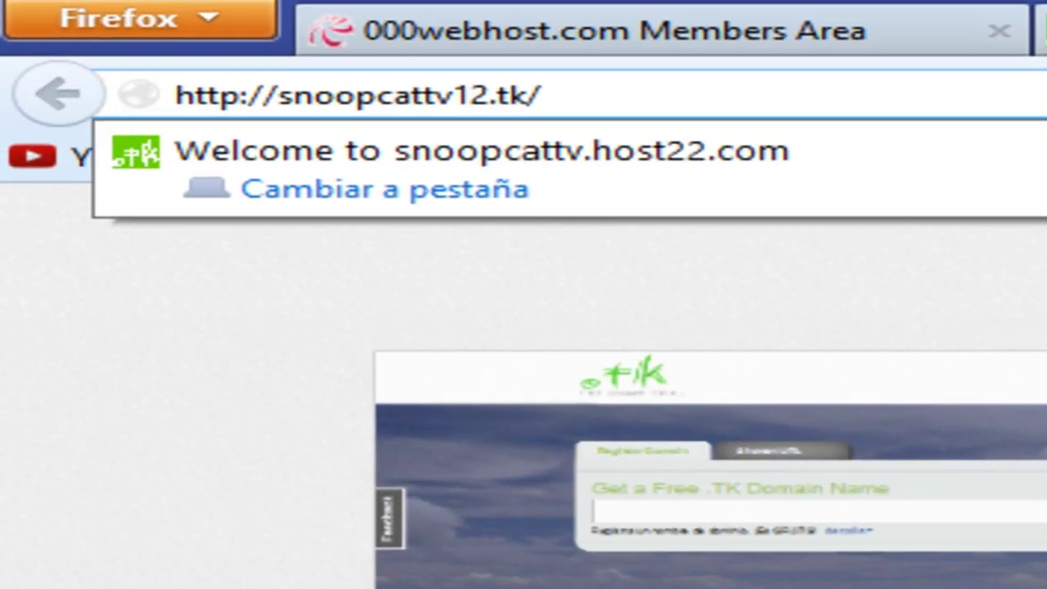
key(Return)
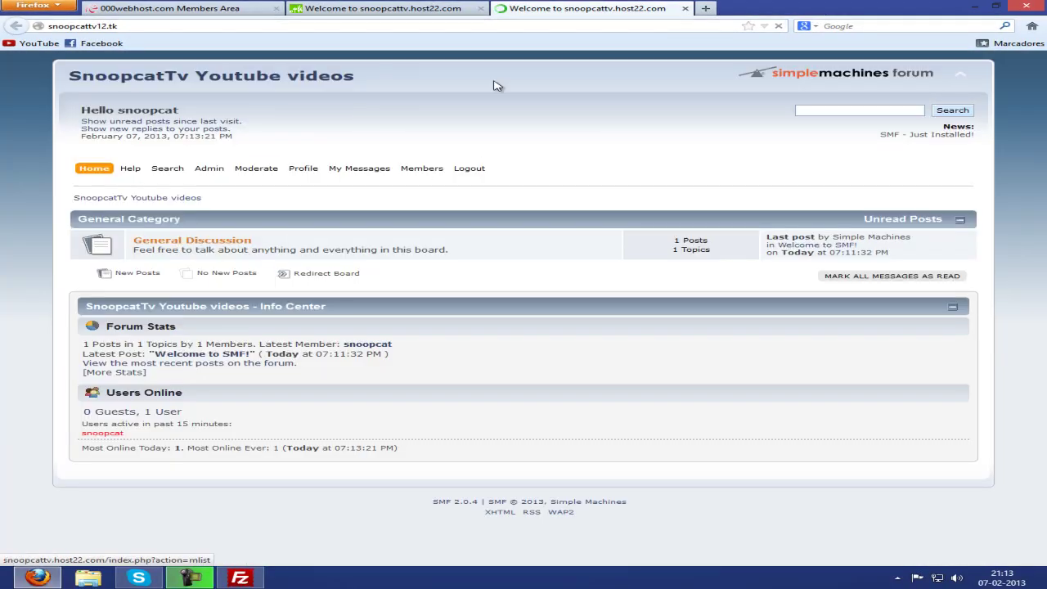
click(483, 9)
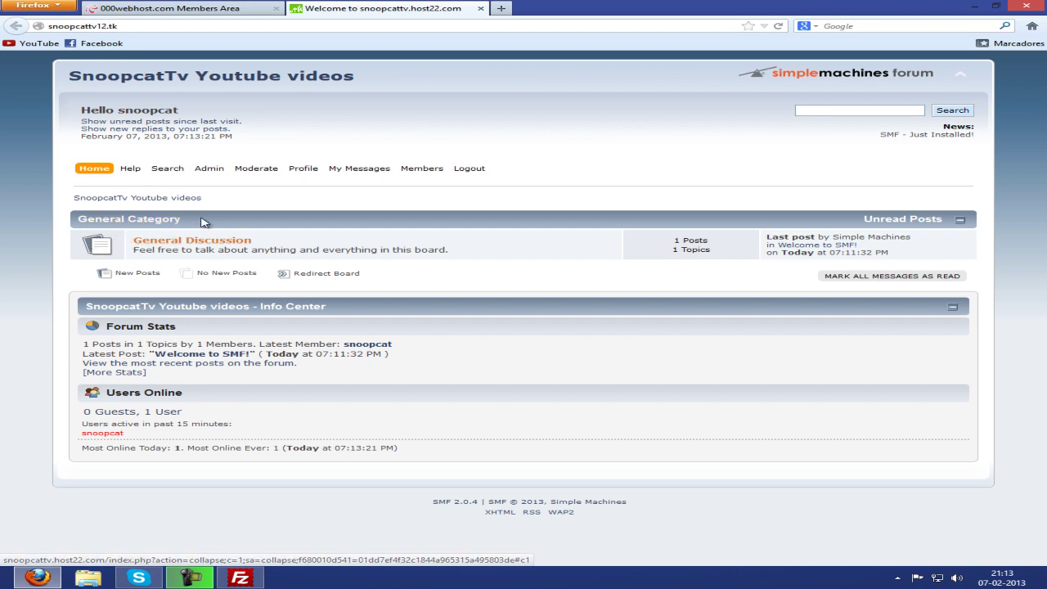
Go from the admin center to Forum > Boards and start a new board with Add Board.
mouse_move(210, 170)
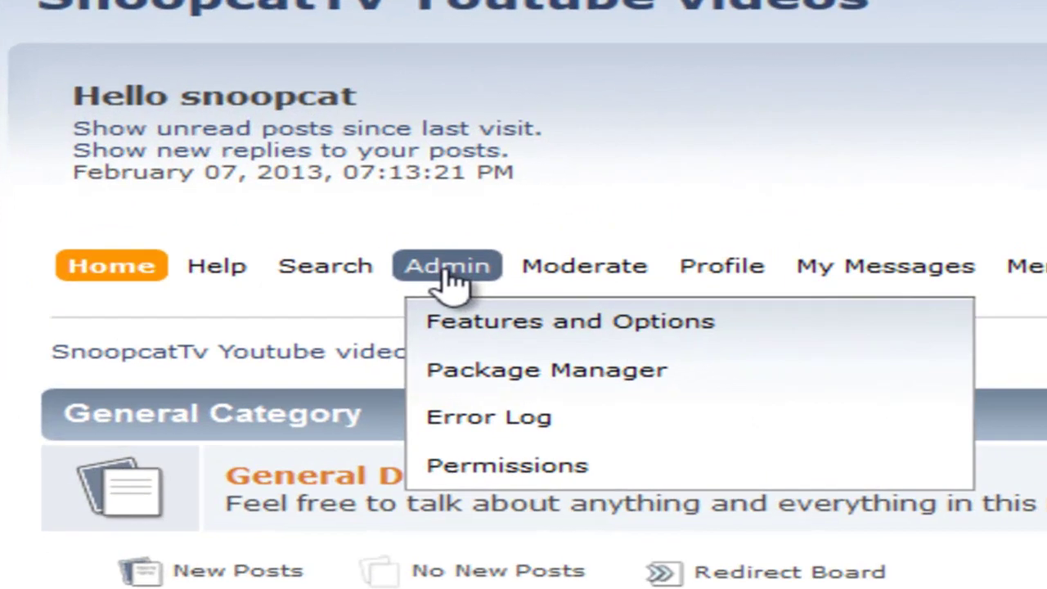
click(450, 270)
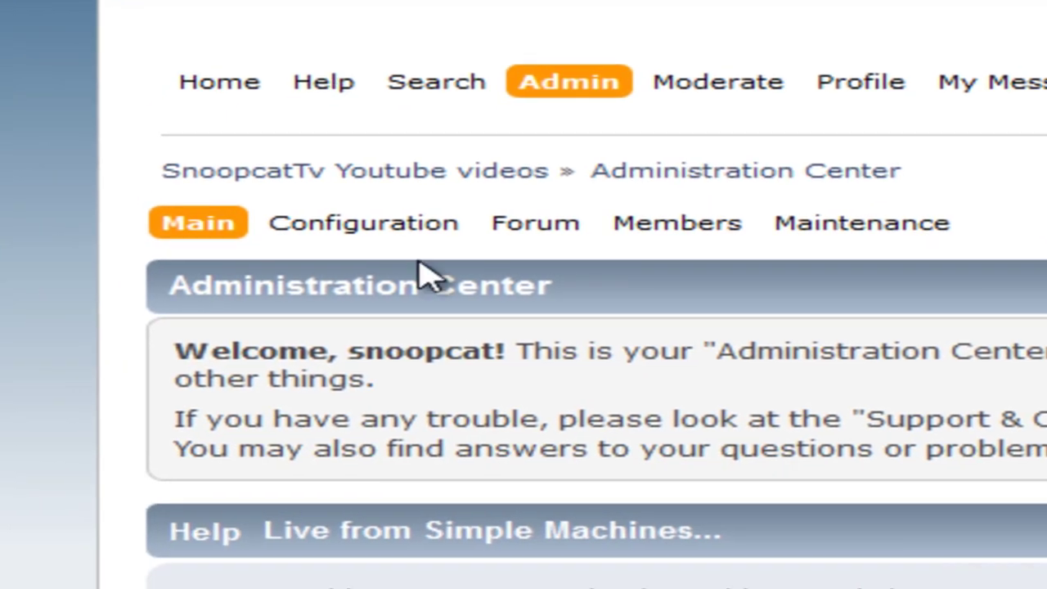
mouse_move(561, 236)
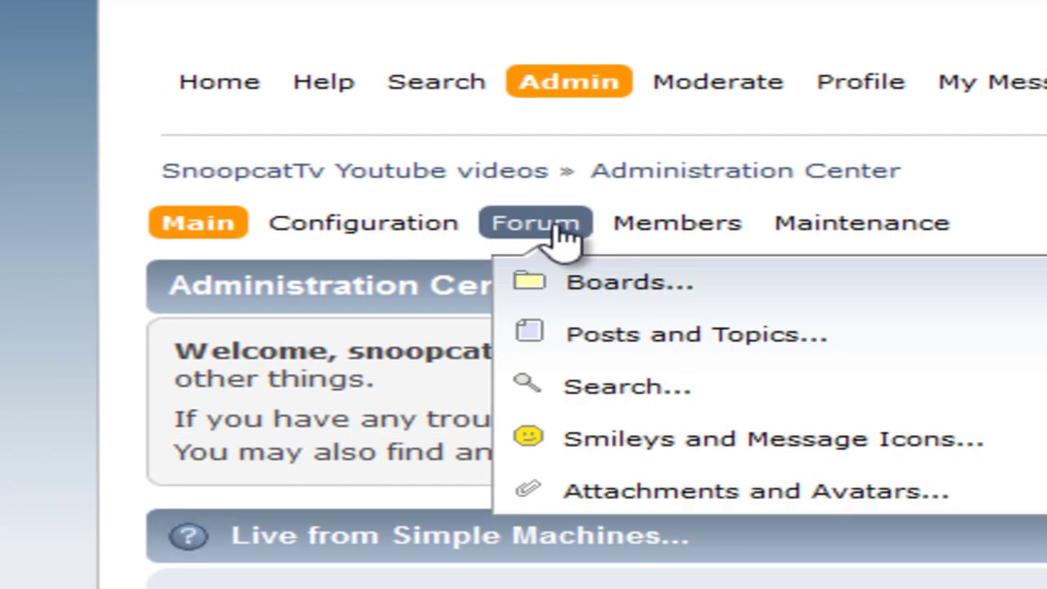
mouse_move(583, 278)
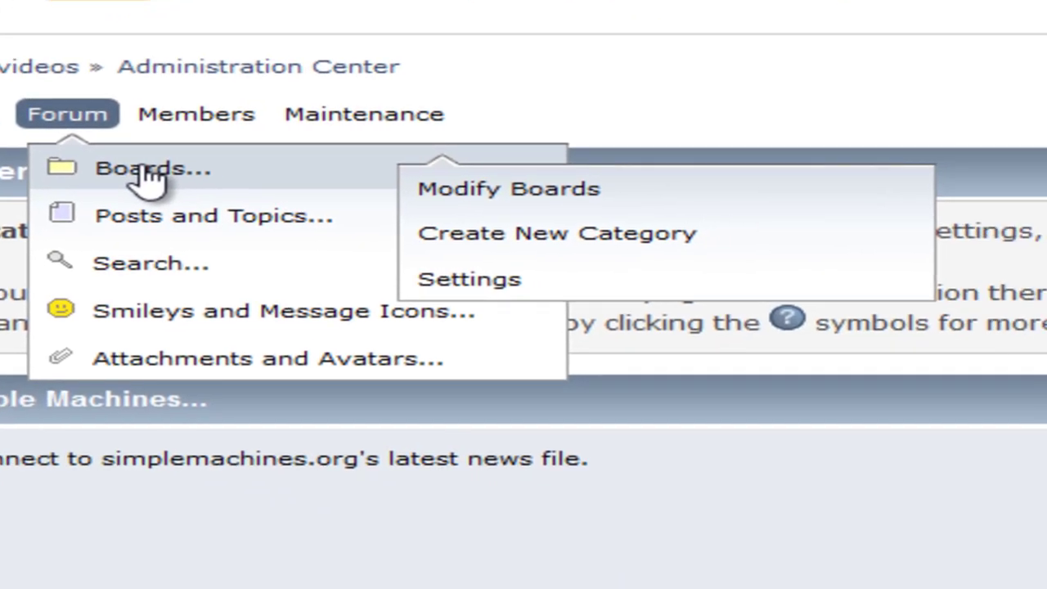
click(147, 173)
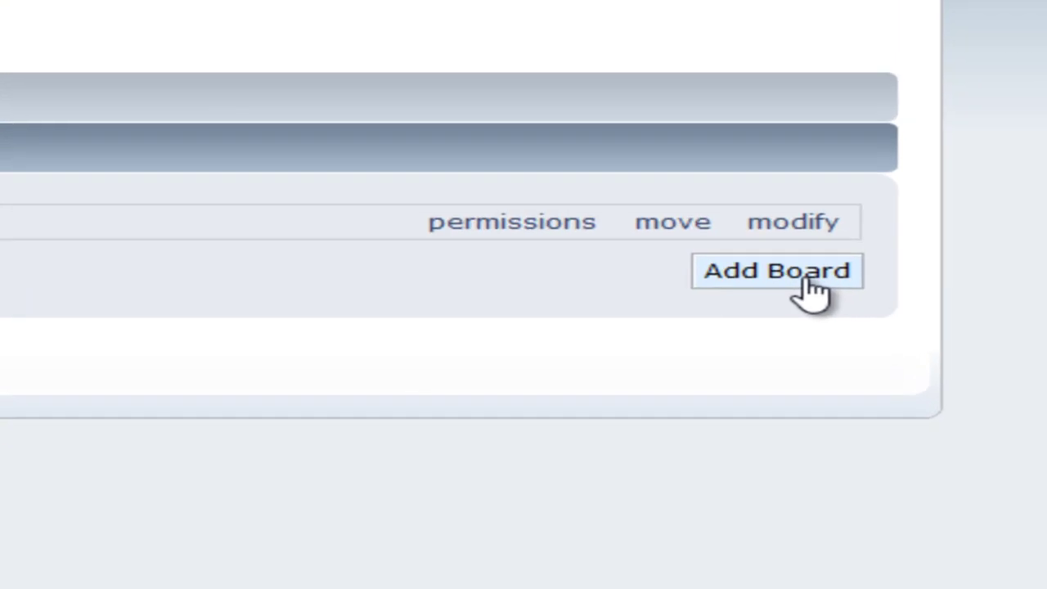
click(935, 372)
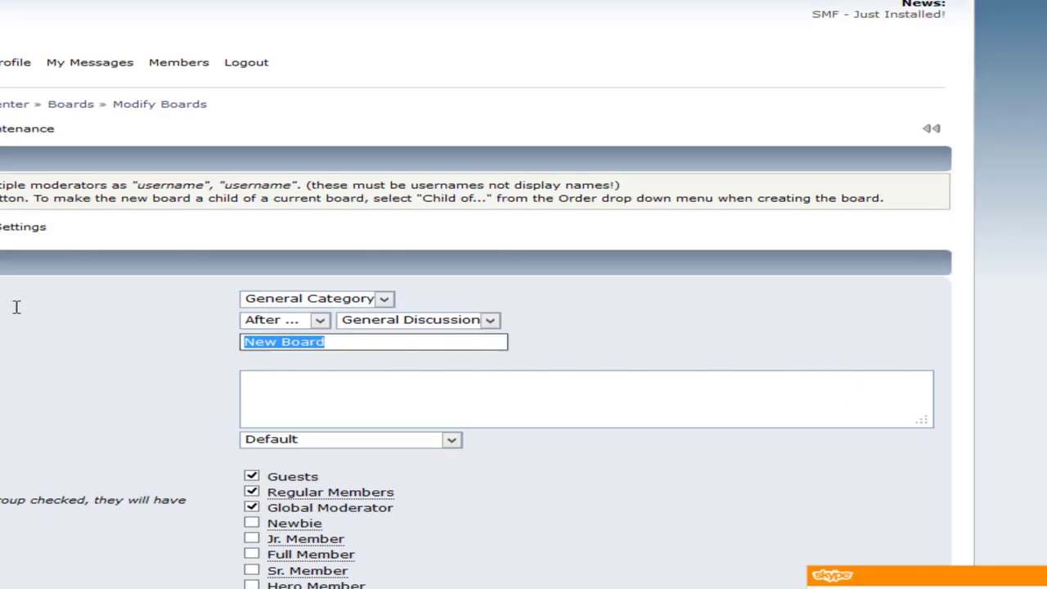
Name the board 'videos locos', describe it 'tu papa y tu mama', and allow all member groups.
key(BackSpace)
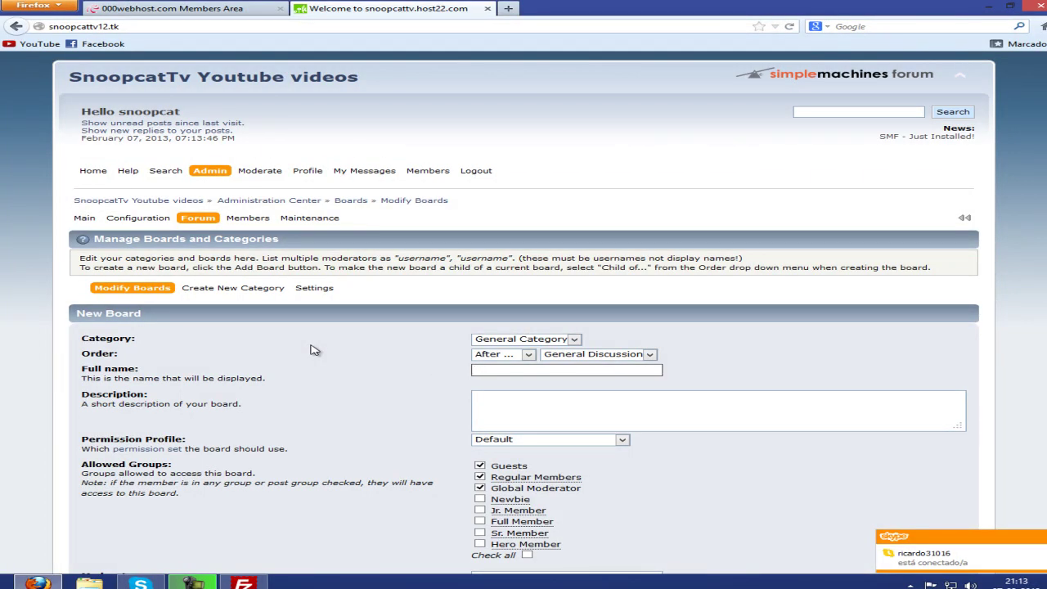
text(videos l)
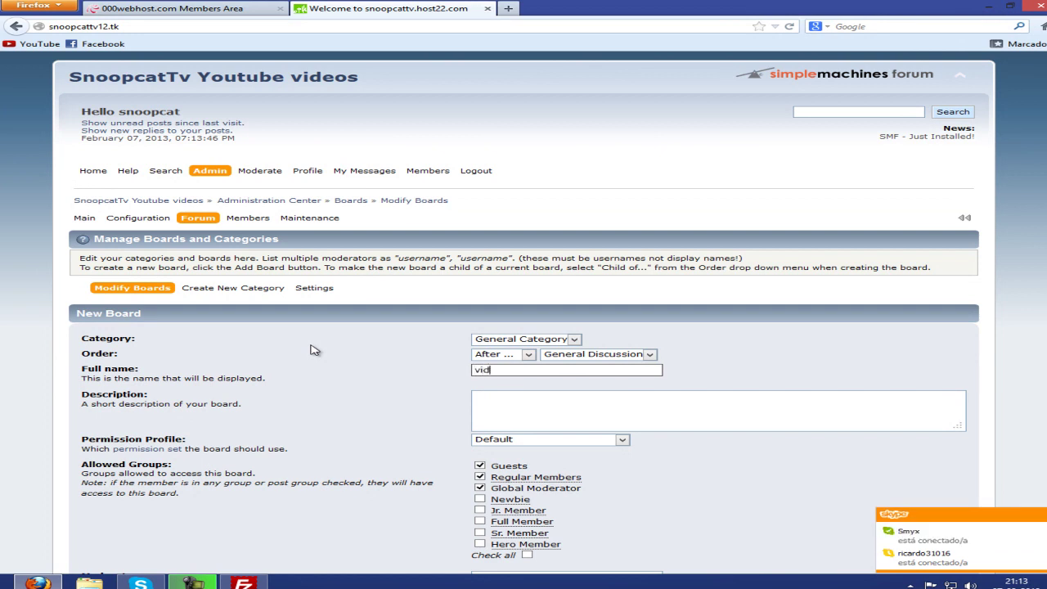
text(ocos)
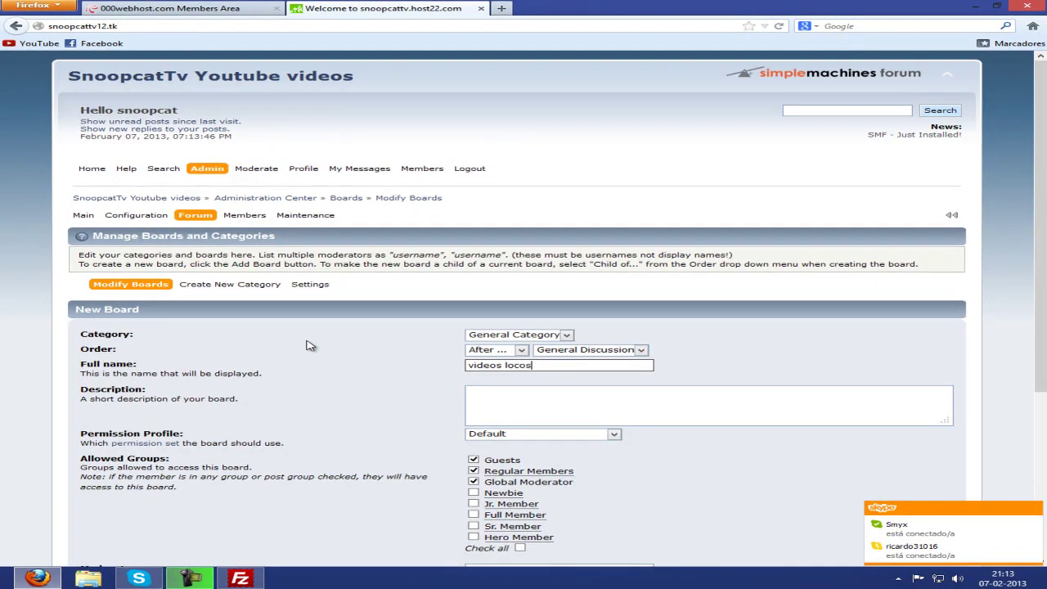
click(525, 403)
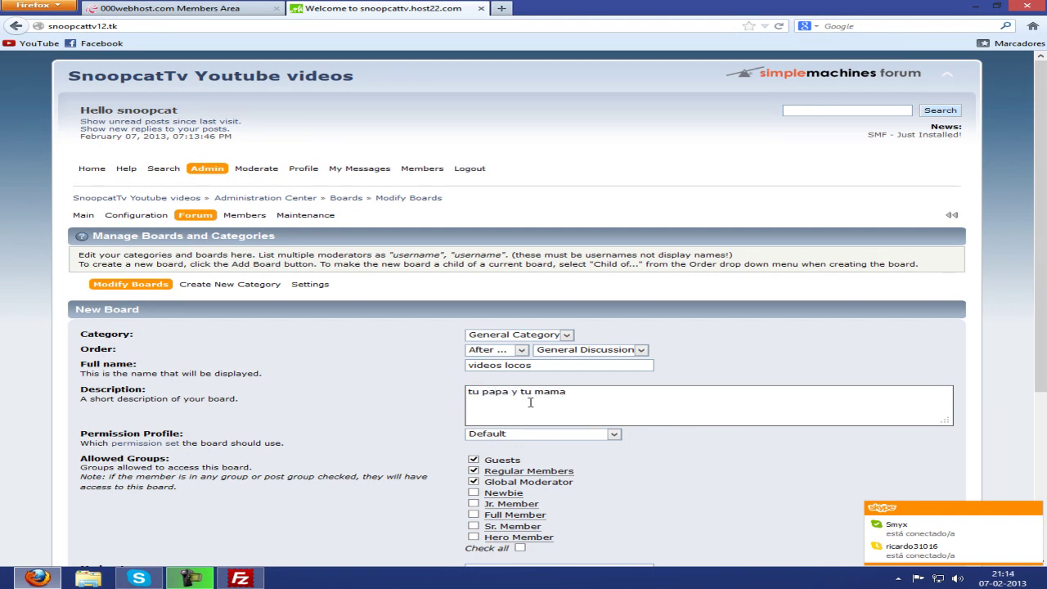
scroll(530, 403, down, 3)
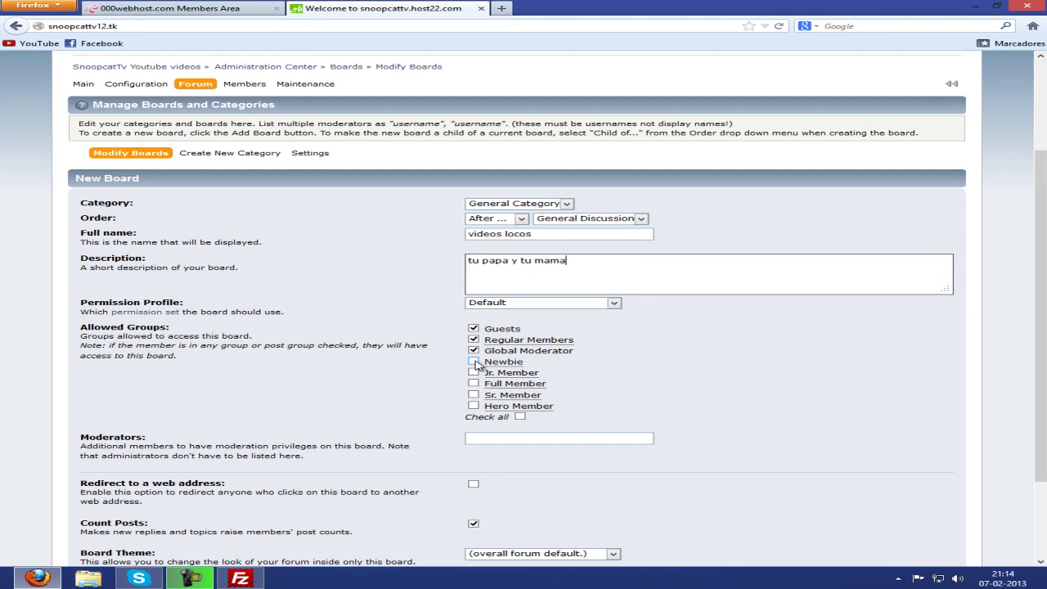
click(475, 363)
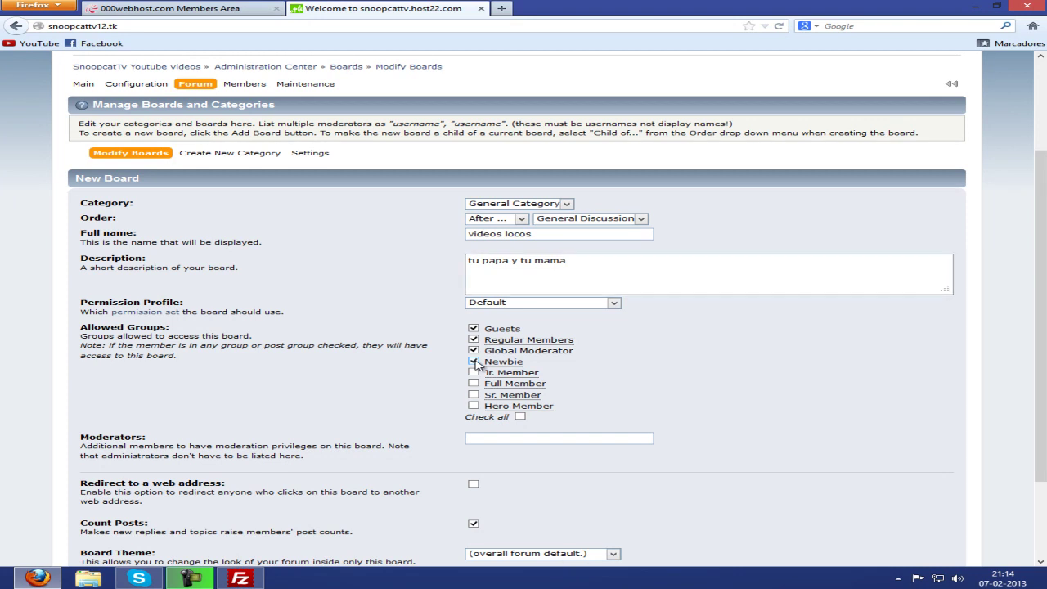
click(521, 419)
scroll(631, 379, down, 3)
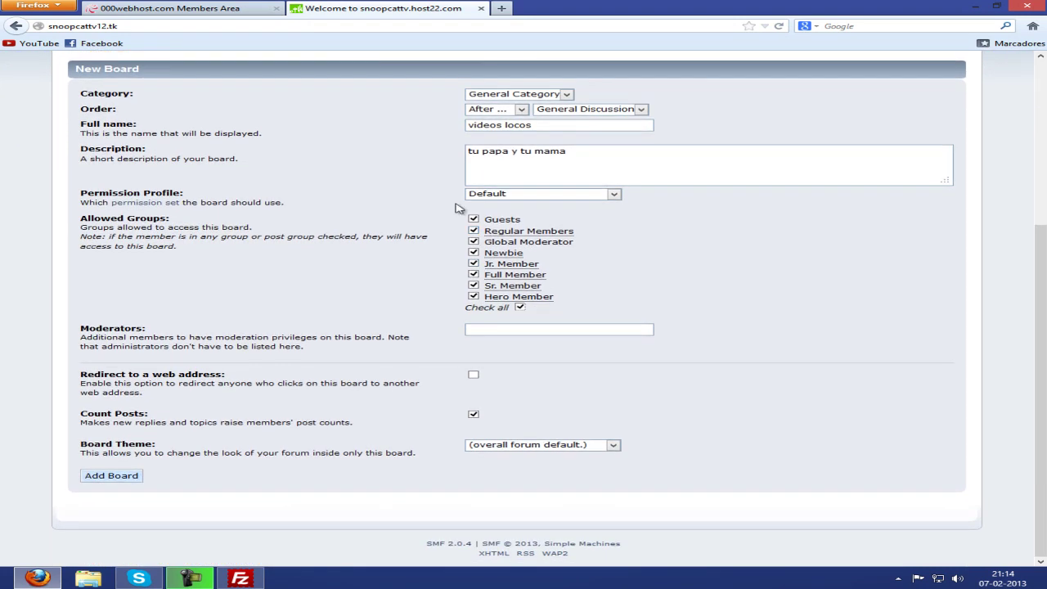
click(535, 328)
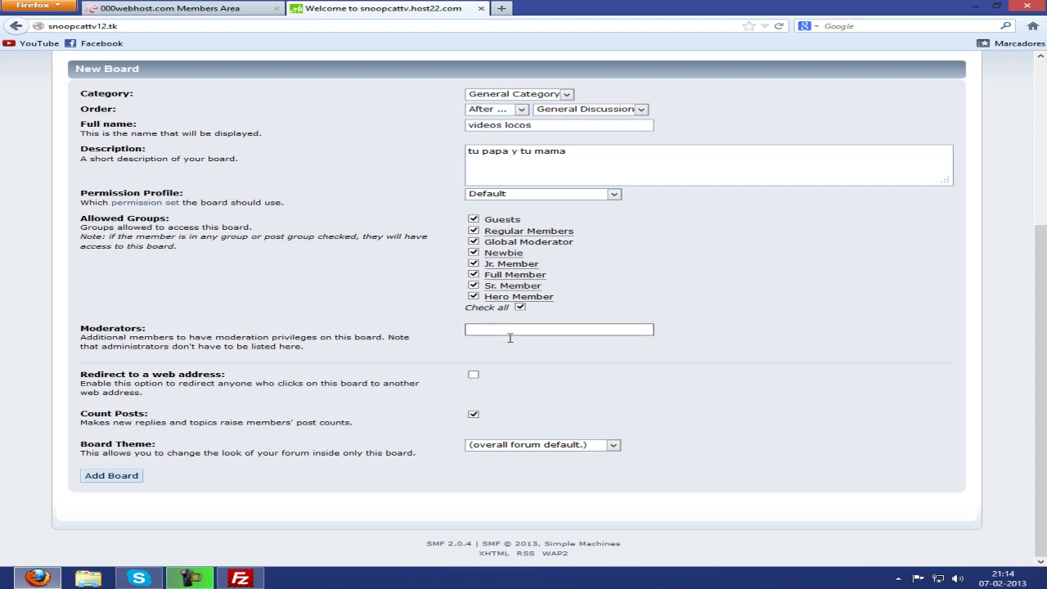
Turn on 'Redirect to a web address' for the videos locos board.
click(473, 376)
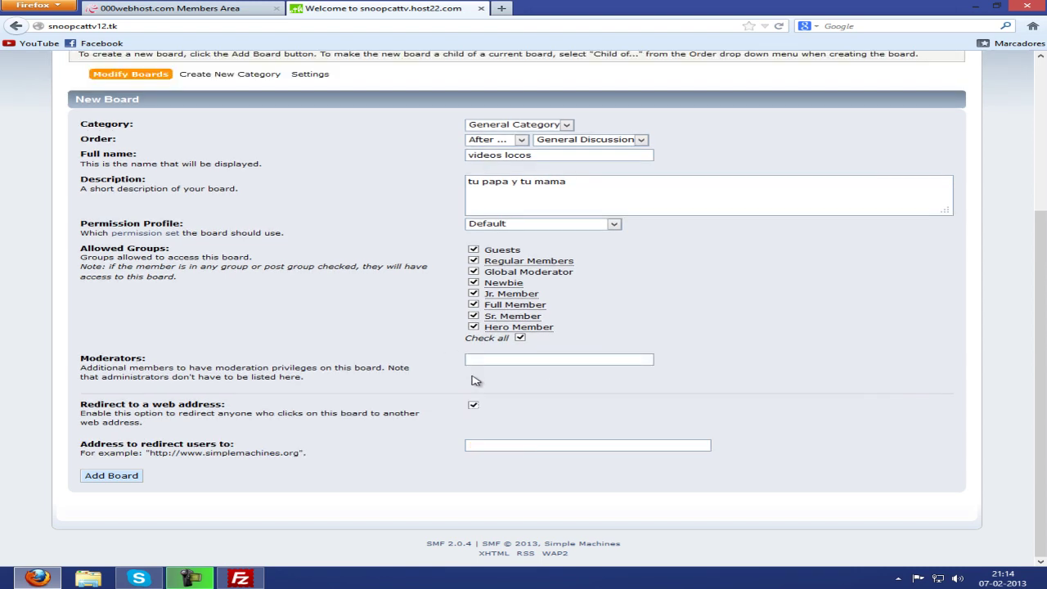
click(473, 404)
click(472, 405)
click(496, 444)
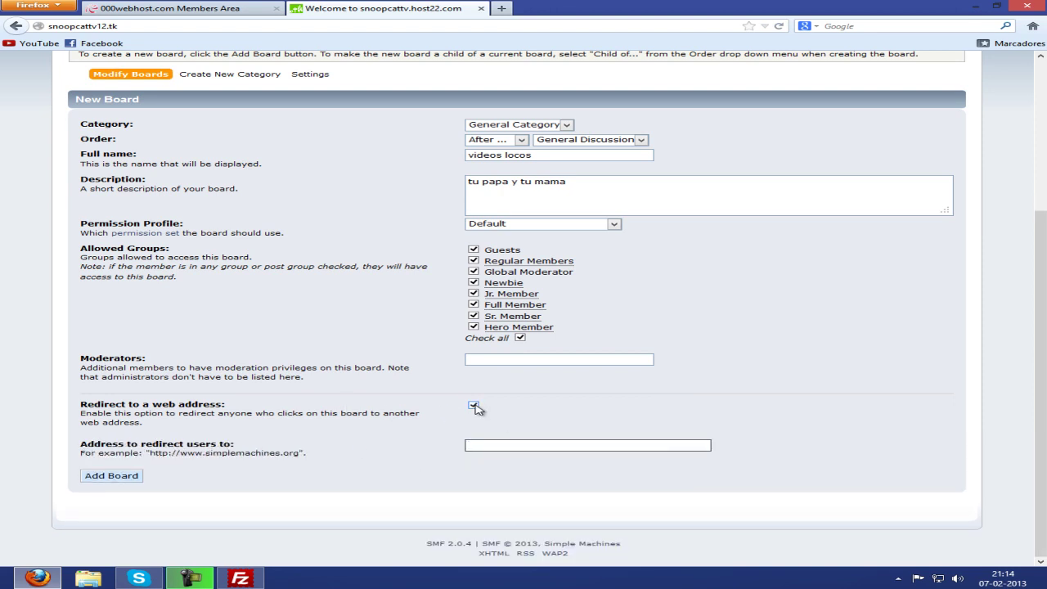
Copy the SnoopCatTV YouTube channel address and paste it as the redirect target.
click(501, 8)
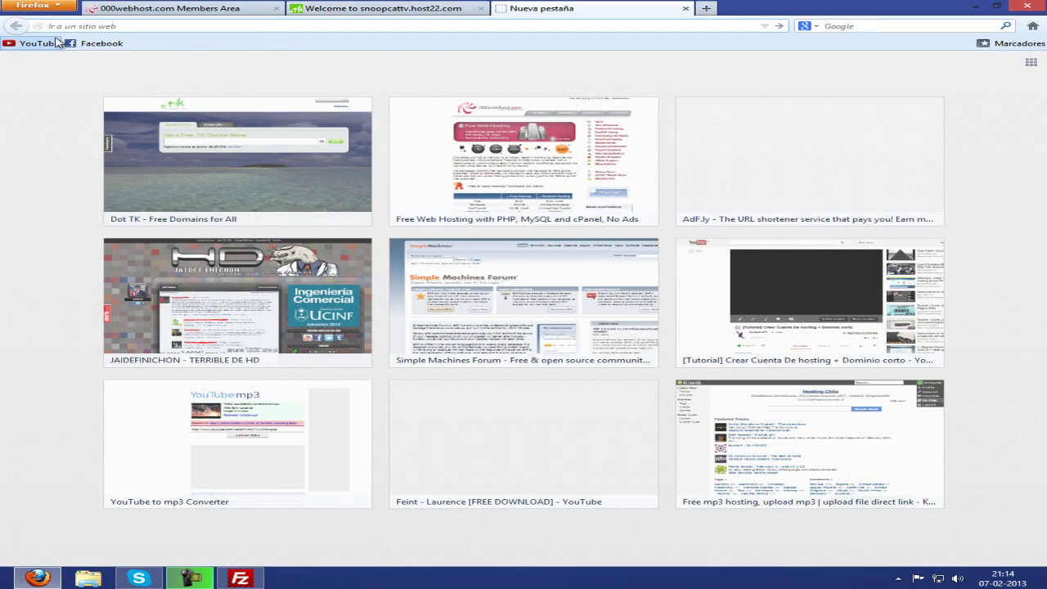
click(48, 43)
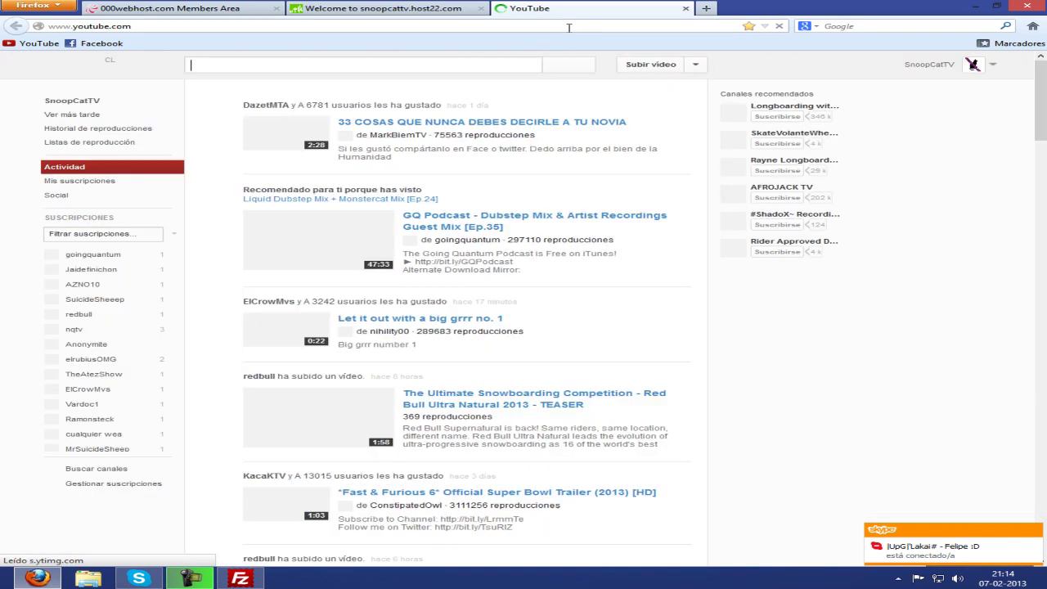
click(994, 66)
click(901, 90)
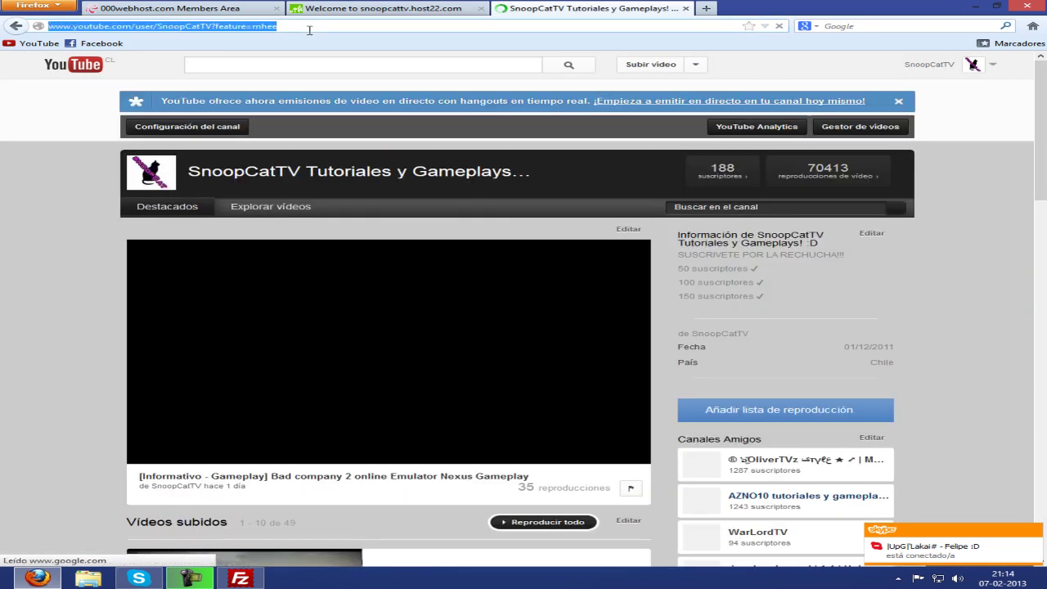
click(302, 27)
text(c)
click(395, 11)
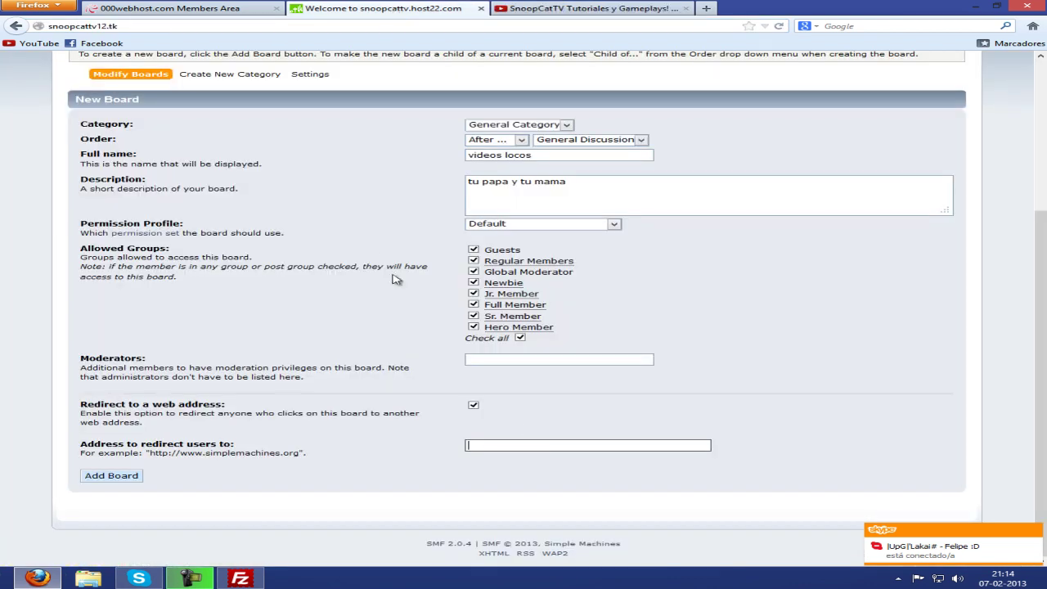
click(529, 440)
text(http://snoopcattv12.tk/)
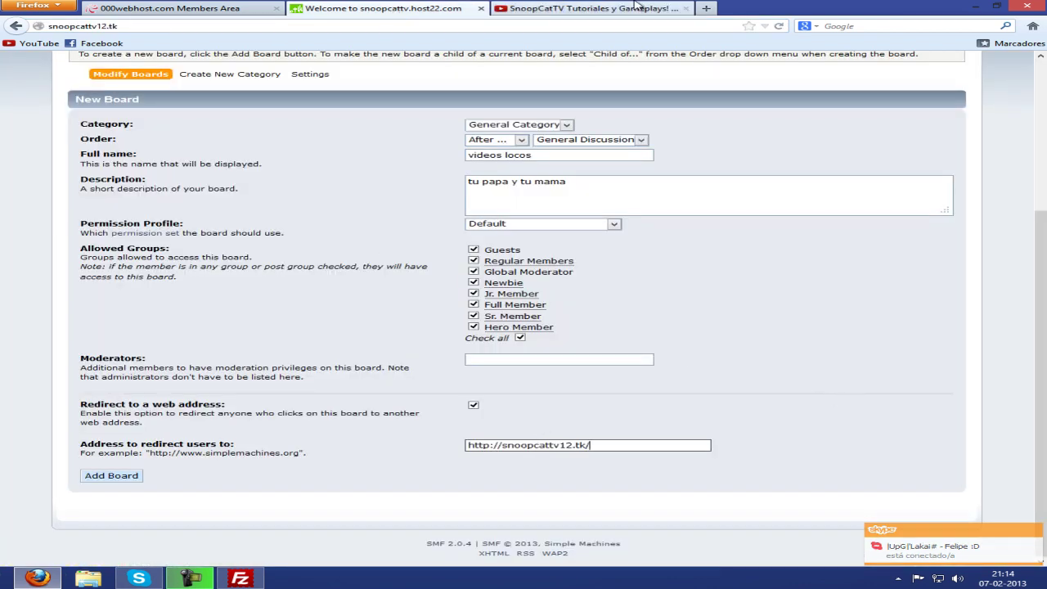
click(544, 8)
key(Down)
key(Down)
key(Escape)
click(304, 25)
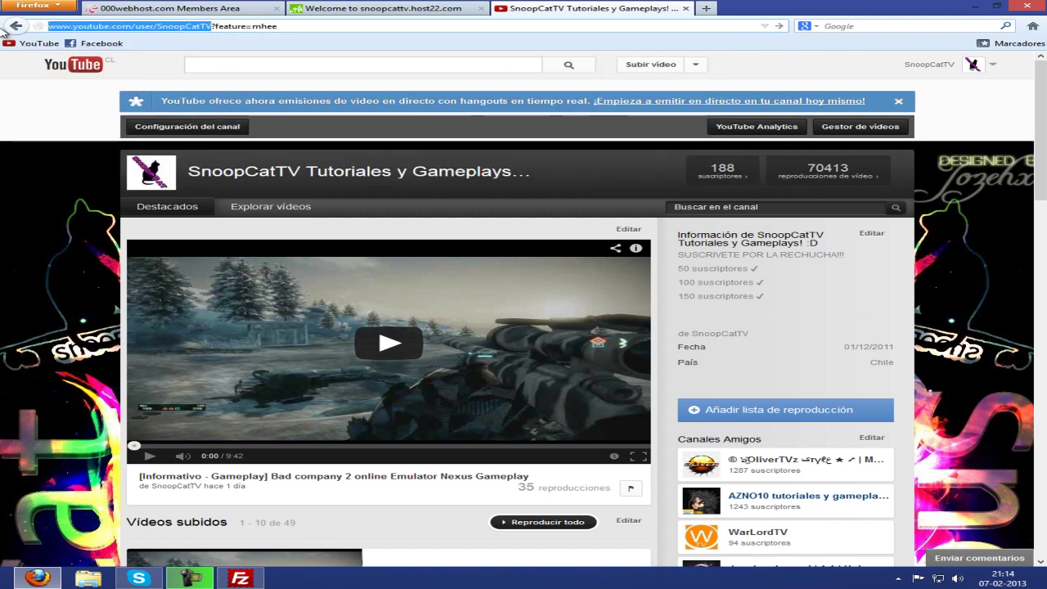
click(413, 8)
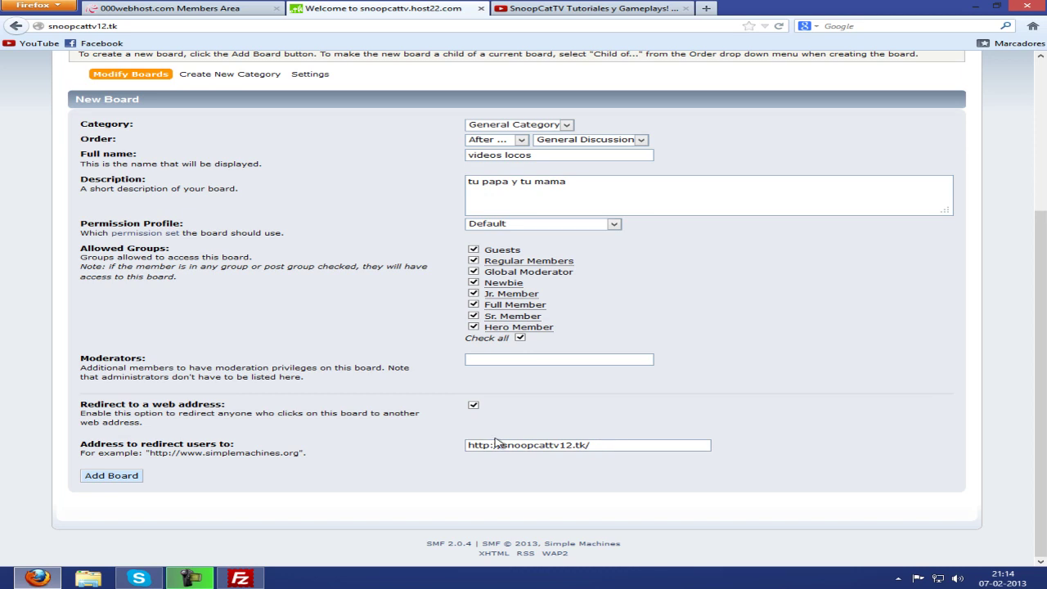
drag(630, 446, 316, 455)
text(www.youtube.com/user/SnoopCatTV)
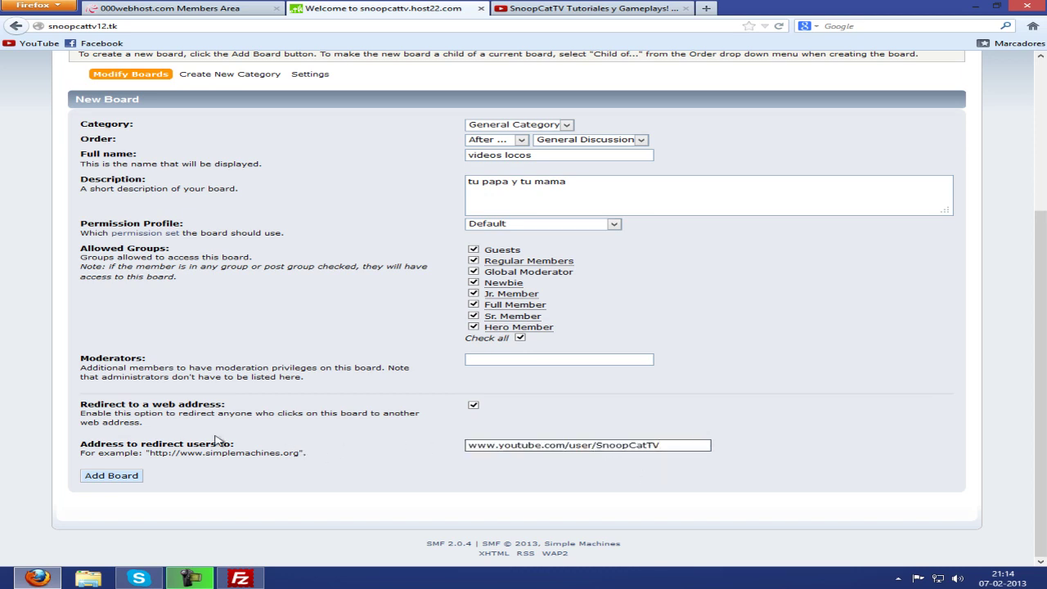
click(107, 476)
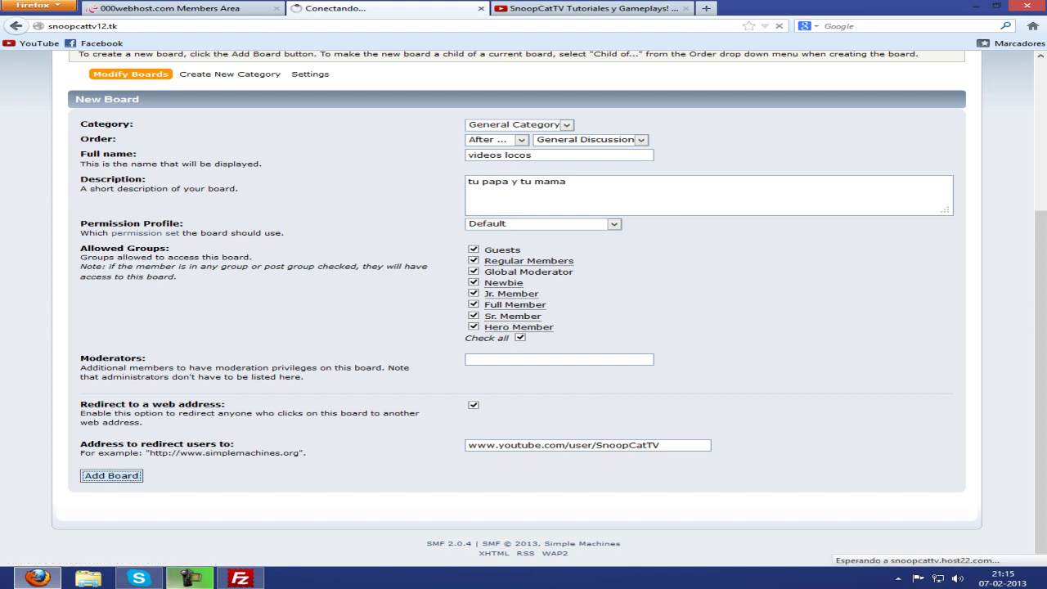
Check the forum index for the 'videos locos' board described 'tu papa y tu mama'.
click(190, 578)
click(968, 531)
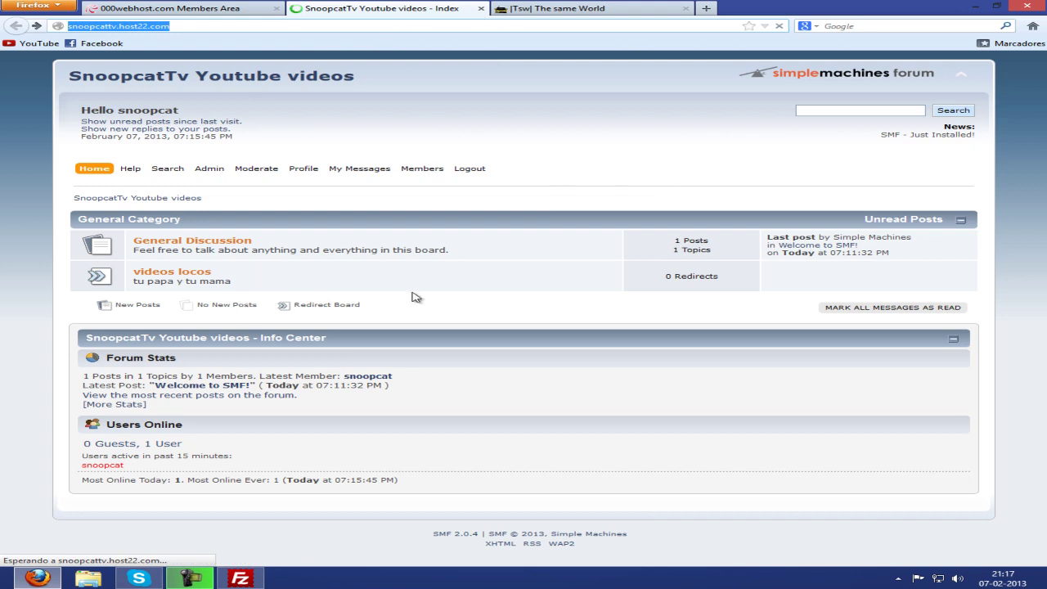
mouse_move(388, 190)
drag(222, 277, 65, 283)
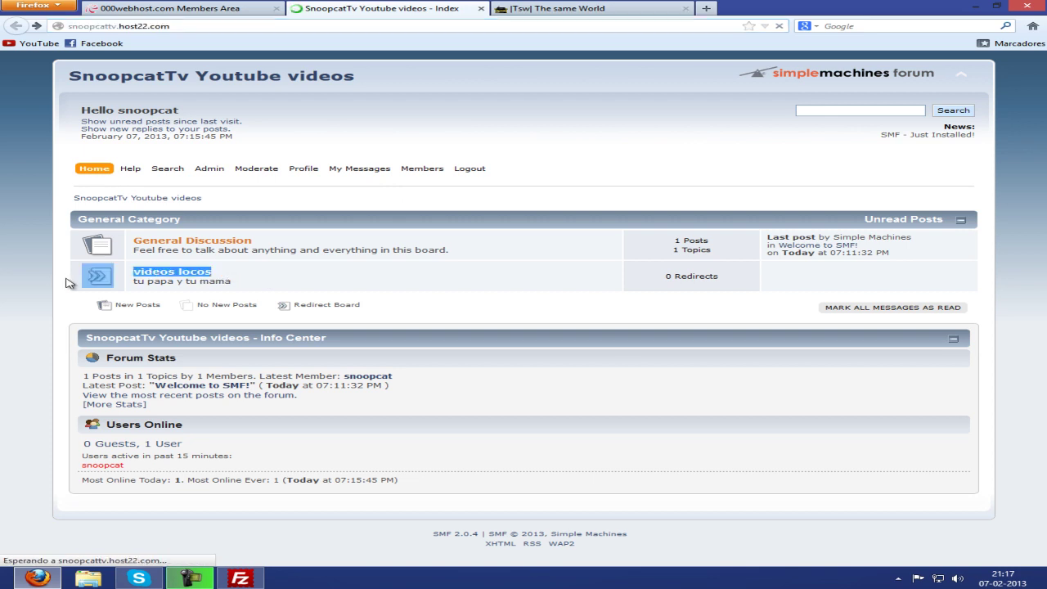
click(244, 280)
Follow the 'videos locos' board link to test its YouTube redirect.
click(152, 273)
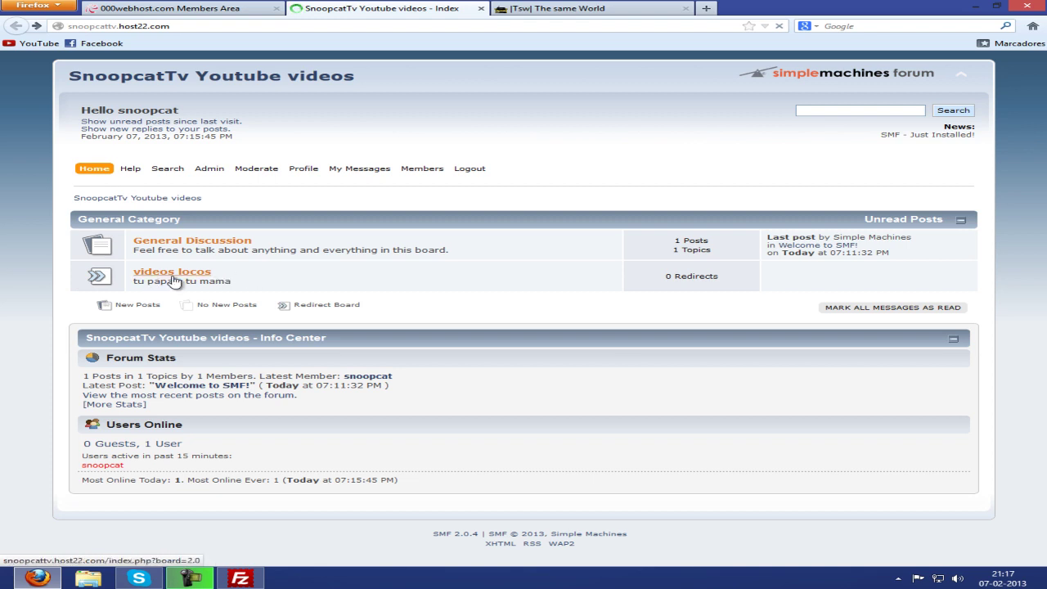
click(175, 280)
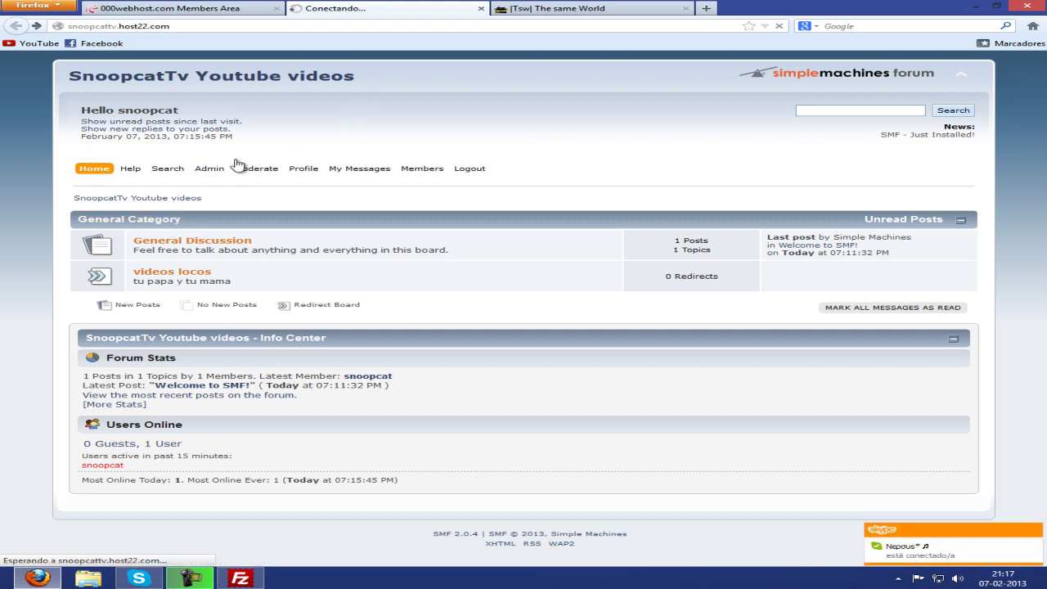
click(1035, 531)
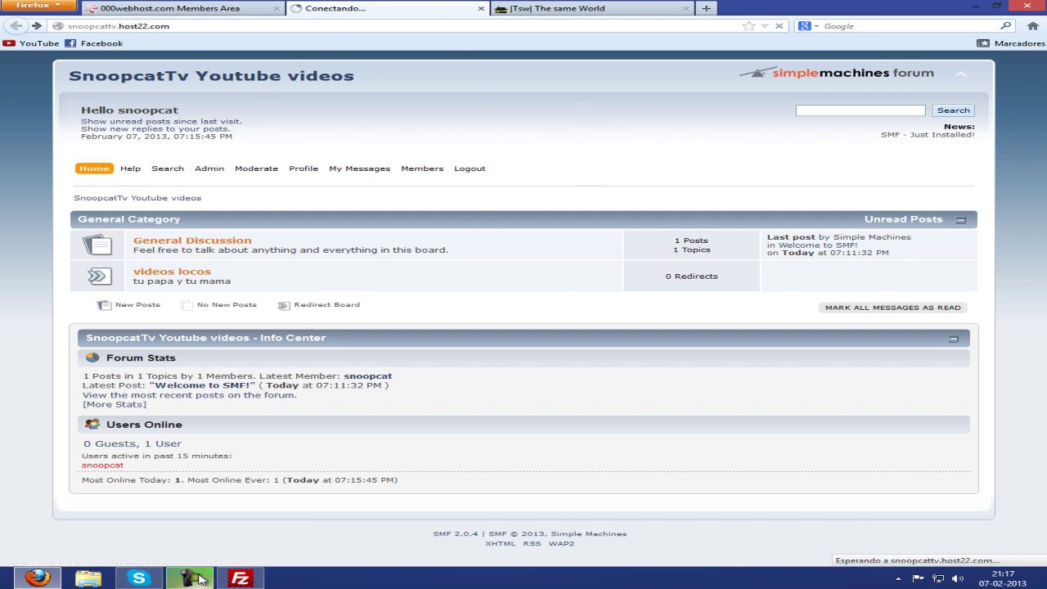
mouse_move(202, 581)
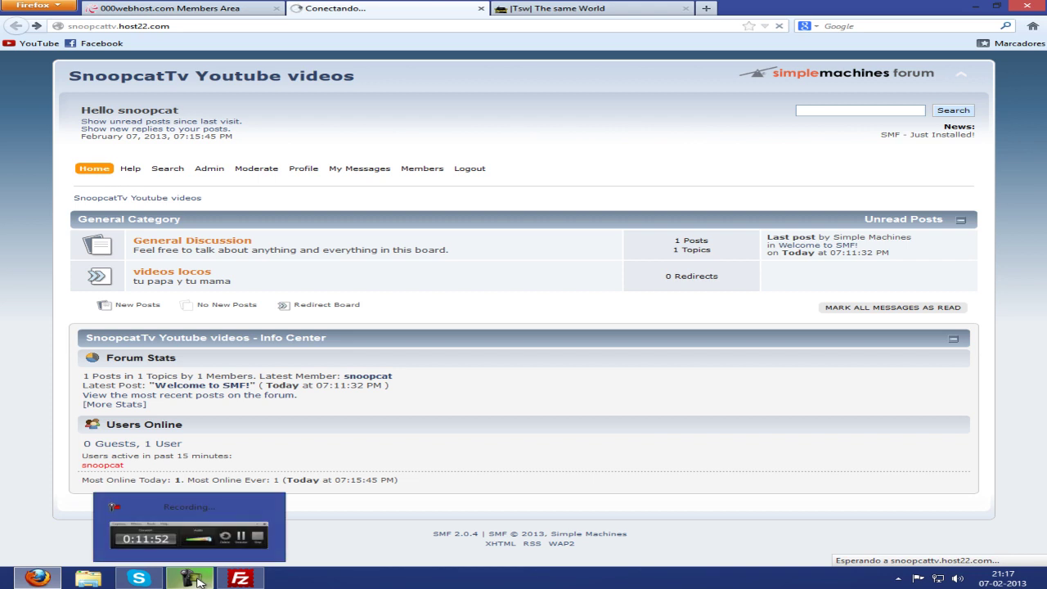